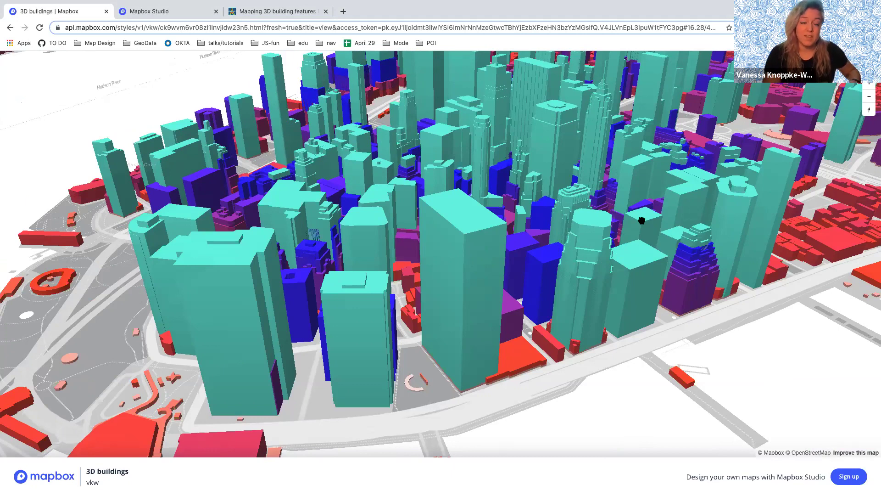
drag(640, 220, 574, 250)
drag(348, 385, 509, 253)
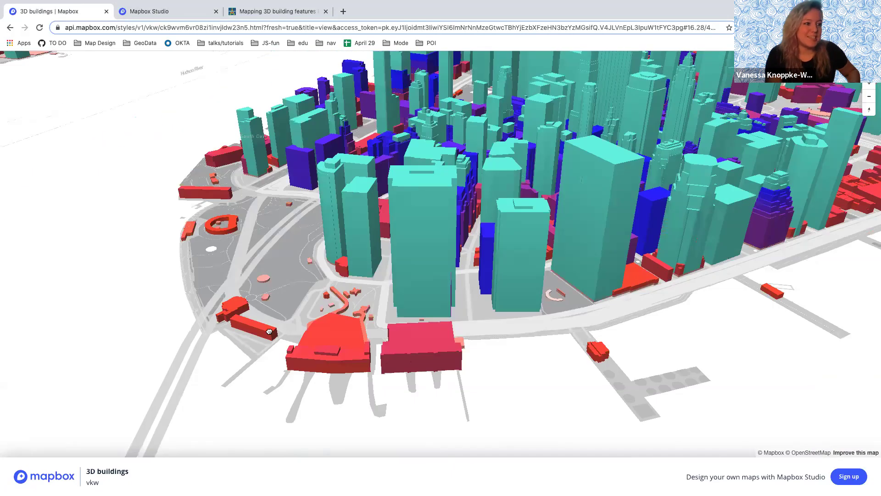
drag(596, 239, 436, 277)
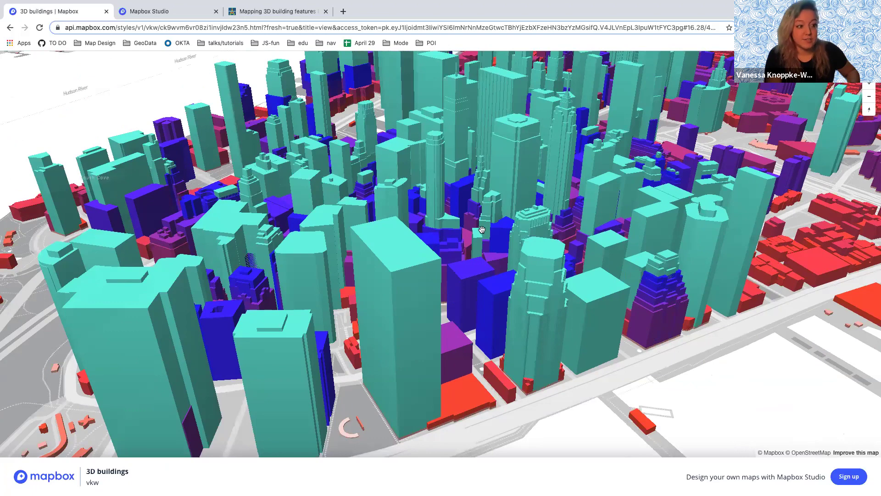
Create a new style in Mapbox Studio from the Monochrome template with the Light variation.
click(165, 12)
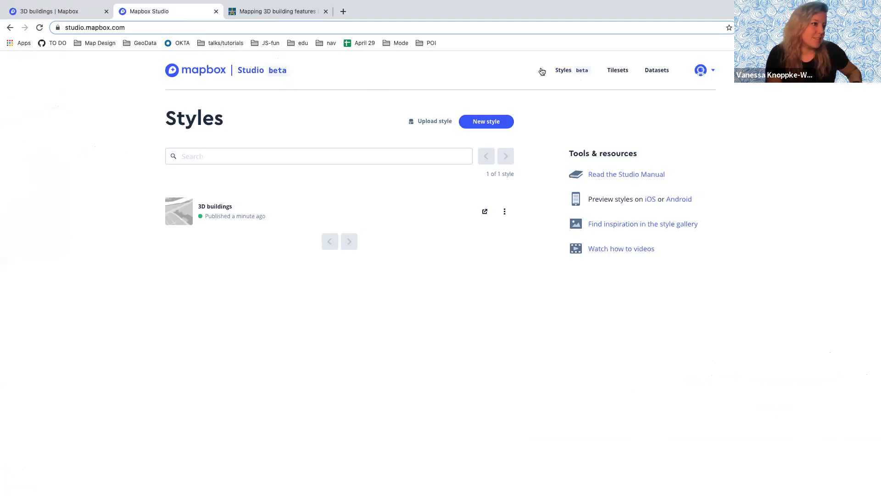
click(495, 127)
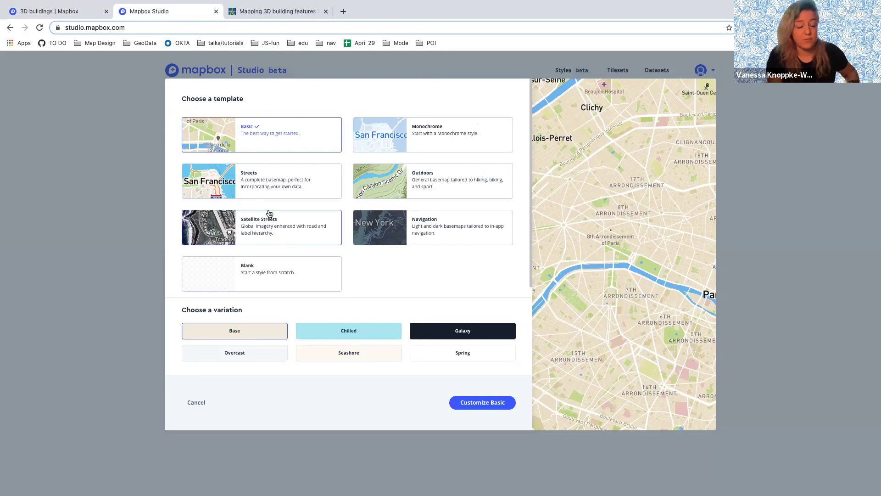
click(451, 138)
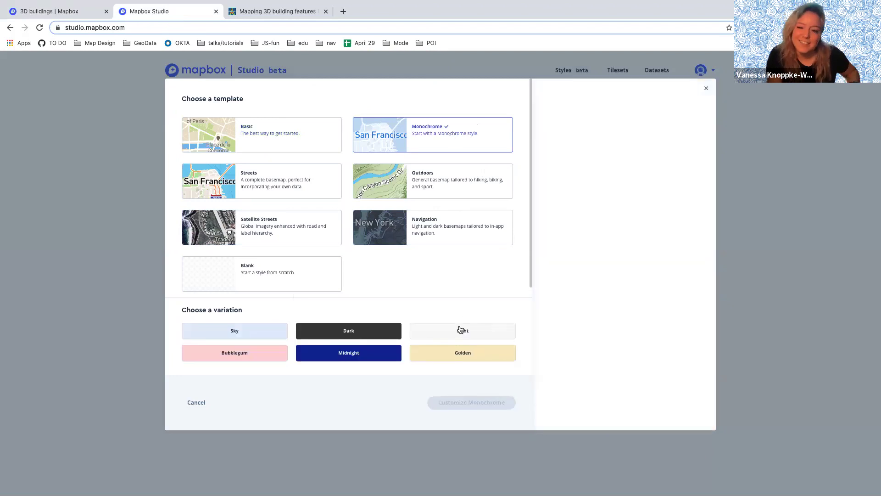
click(458, 332)
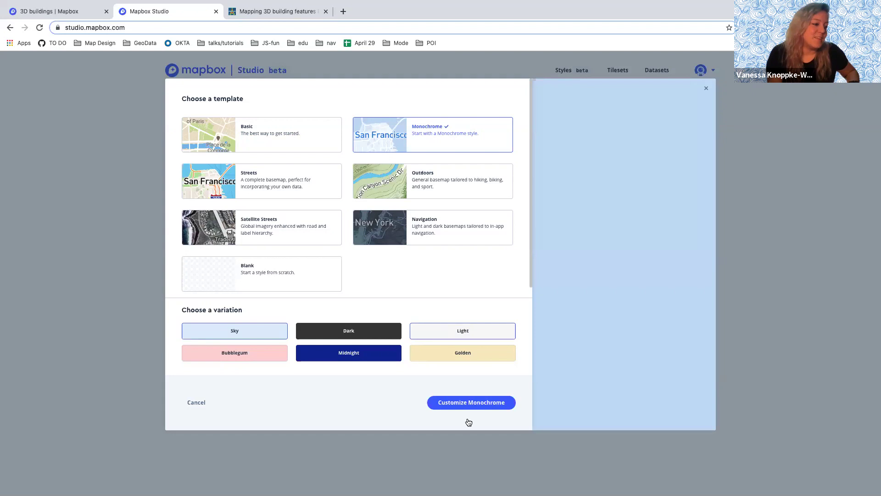
click(484, 403)
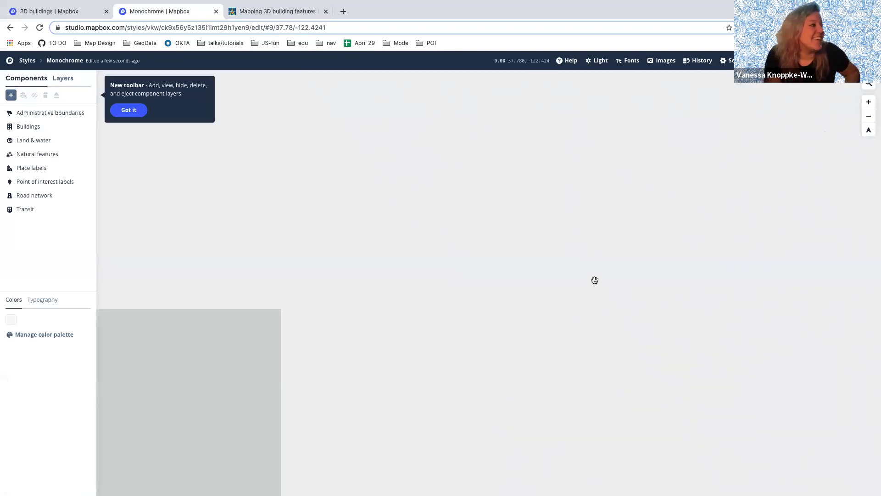
Review the Administrative boundaries component's options, including the dash patterns available for disputed country boundaries.
drag(355, 271, 326, 231)
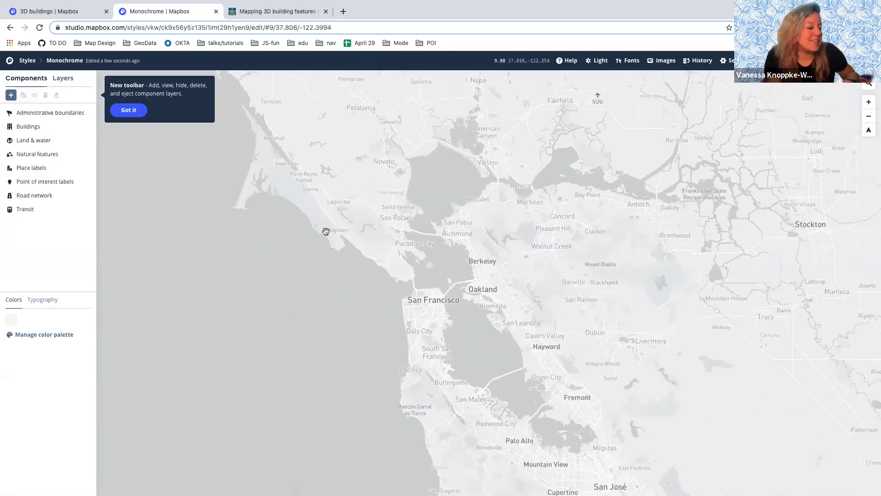
scroll(362, 273, up, 2)
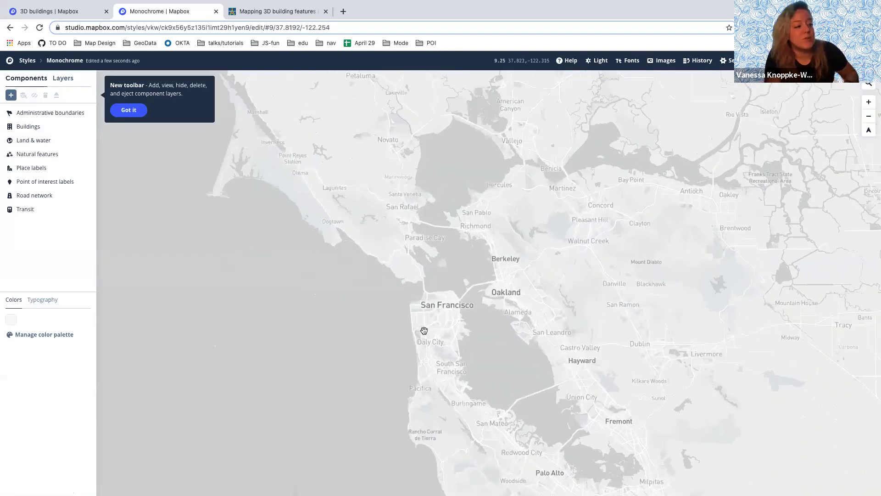
drag(448, 368, 447, 324)
scroll(447, 324, up, 2)
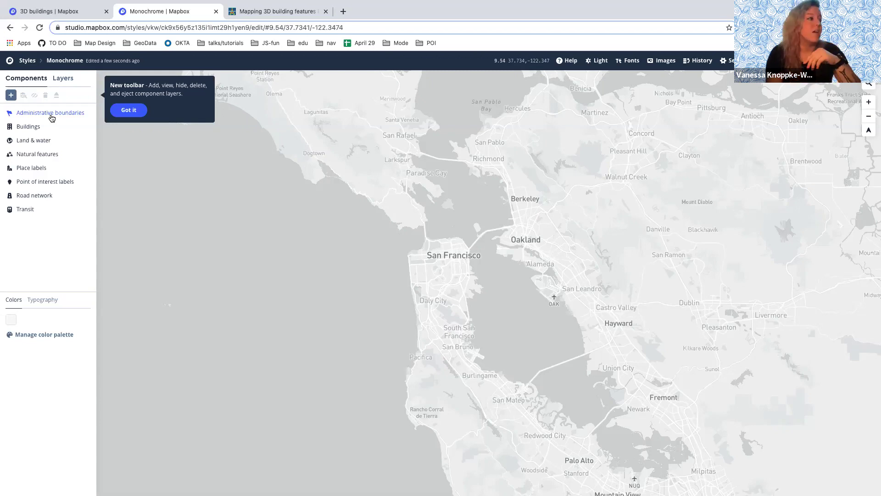
click(52, 117)
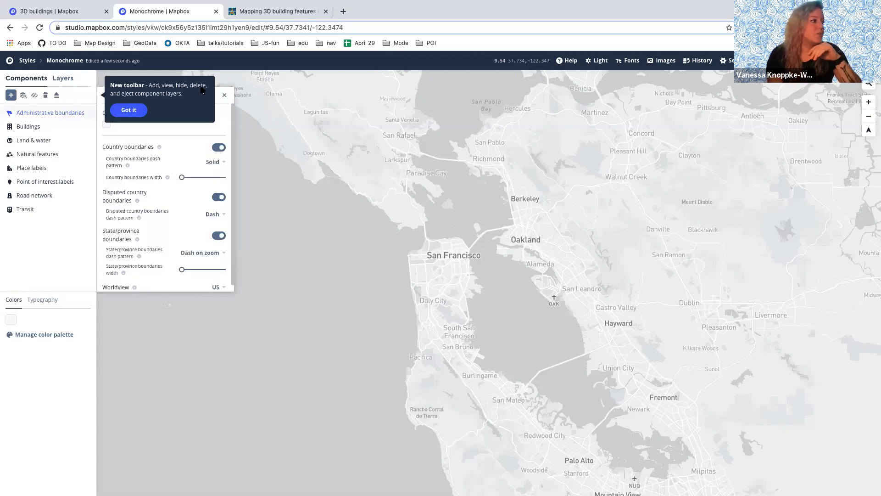
click(113, 114)
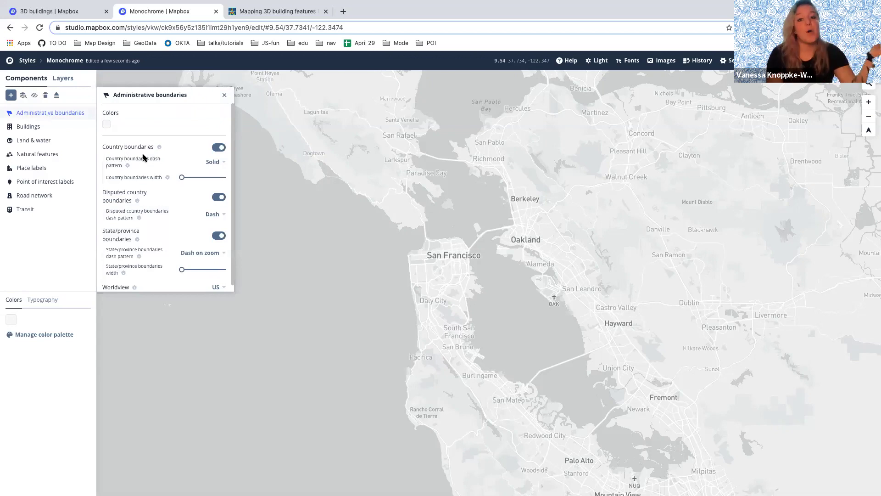
scroll(145, 158, down, 1)
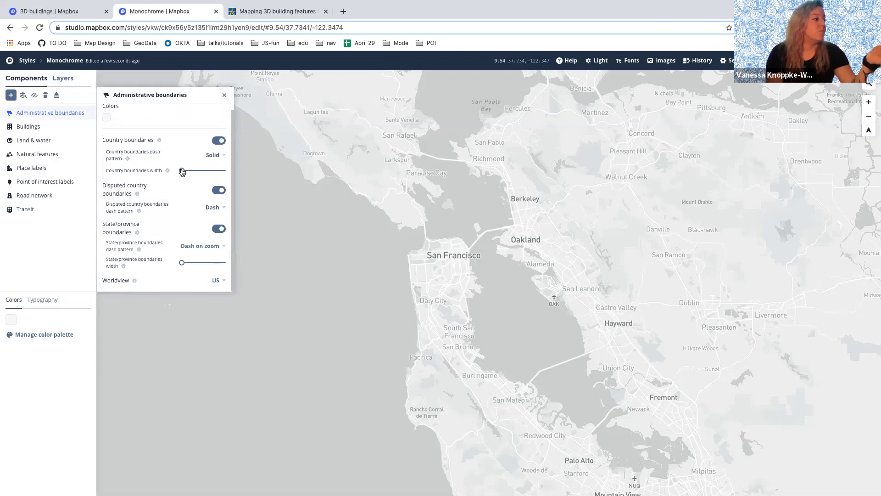
click(213, 208)
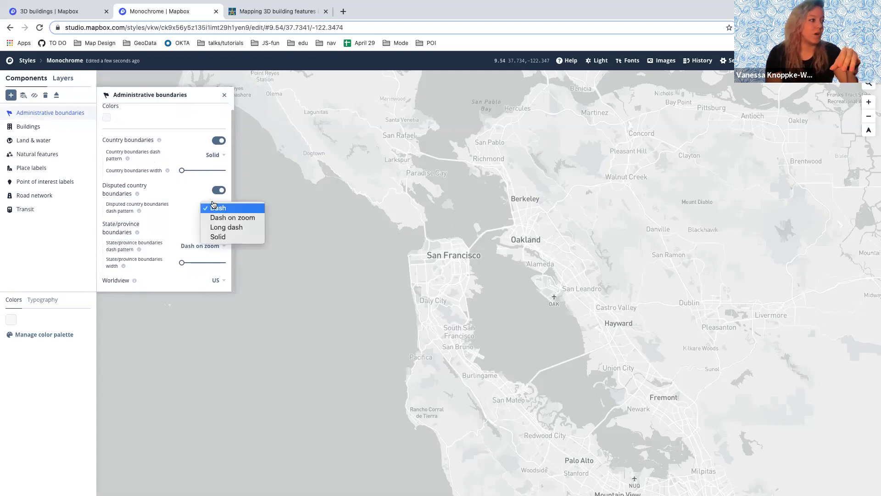
click(179, 207)
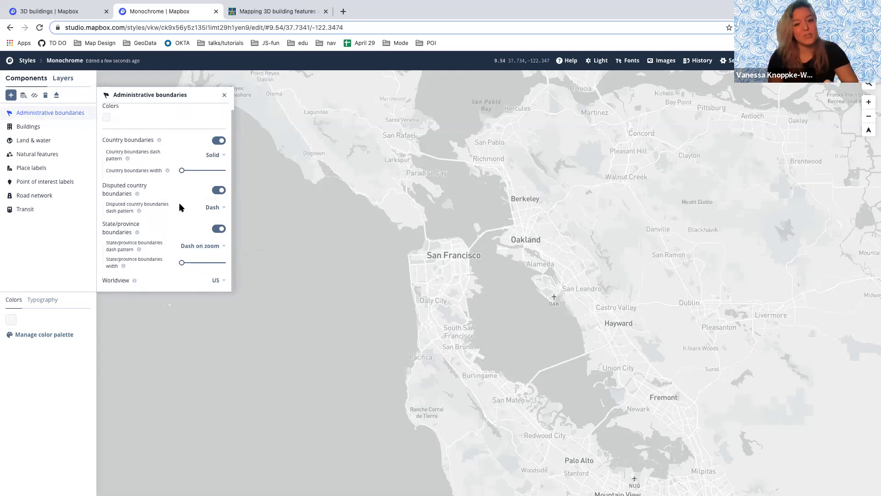
Look at the style's individual layers and review the Road network component's options.
click(65, 79)
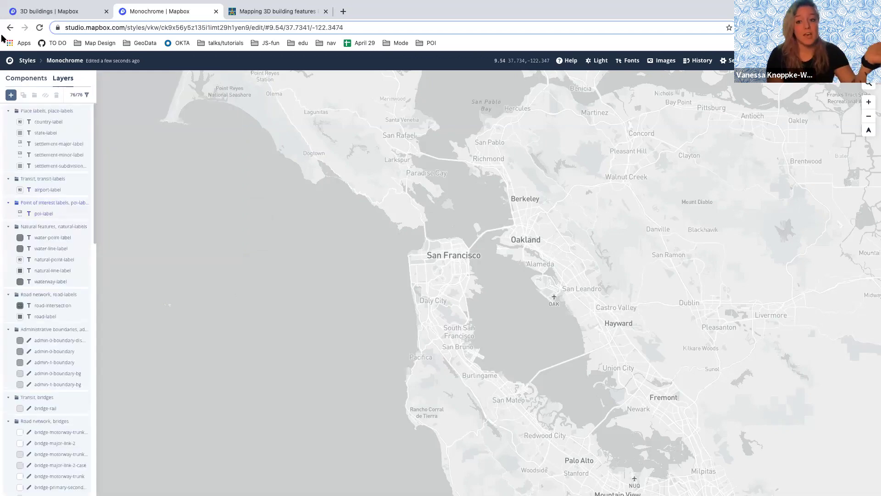
click(27, 78)
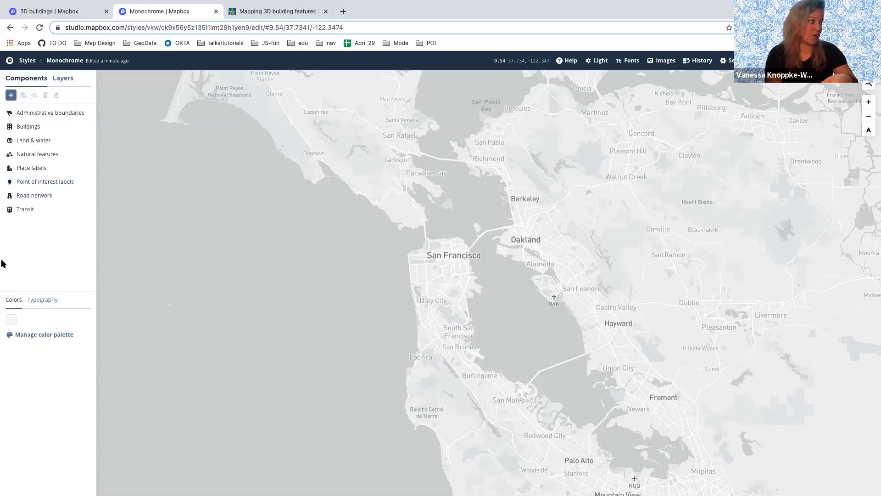
click(32, 198)
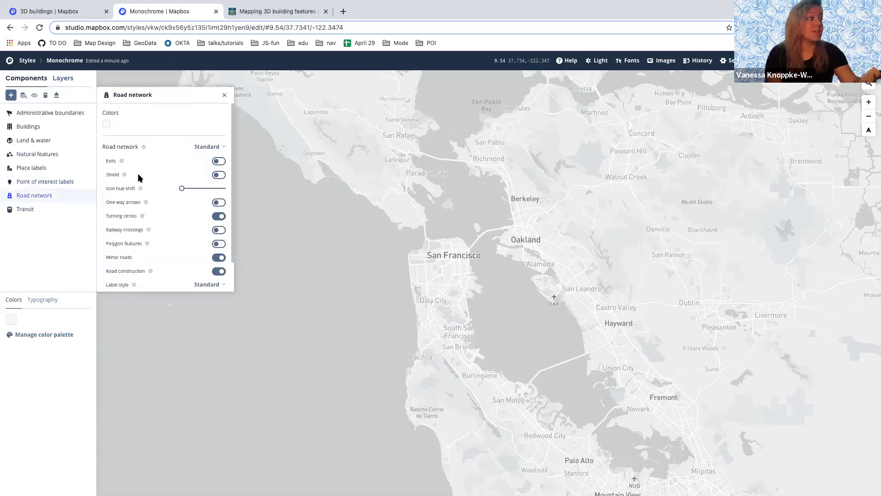
scroll(172, 152, down, 2)
scroll(165, 283, up, 2)
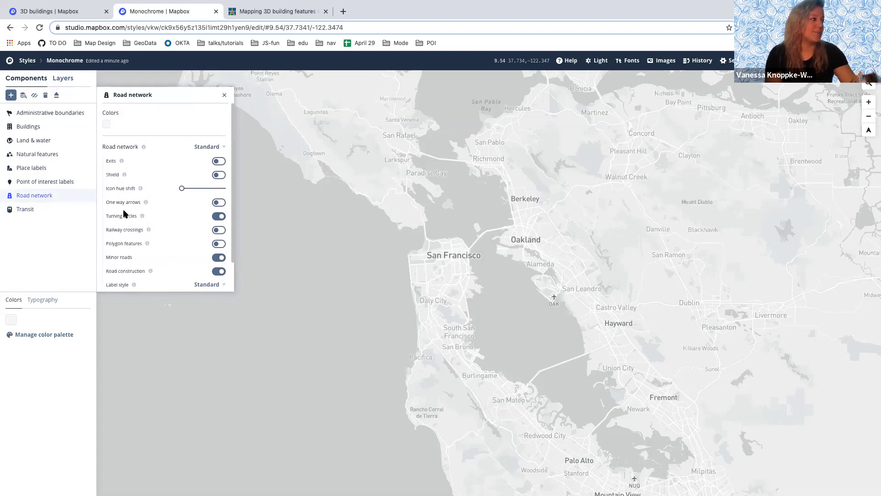
scroll(137, 190, down, 2)
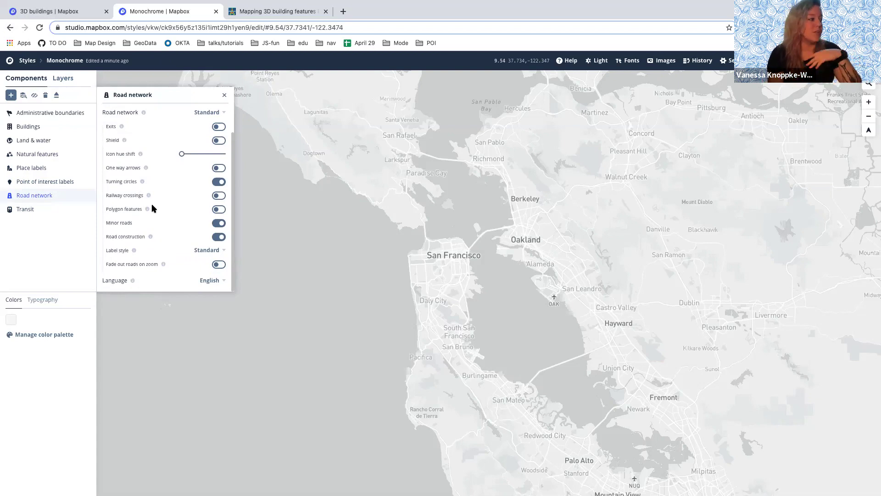
Add the Roads color to the style's color palette.
click(30, 336)
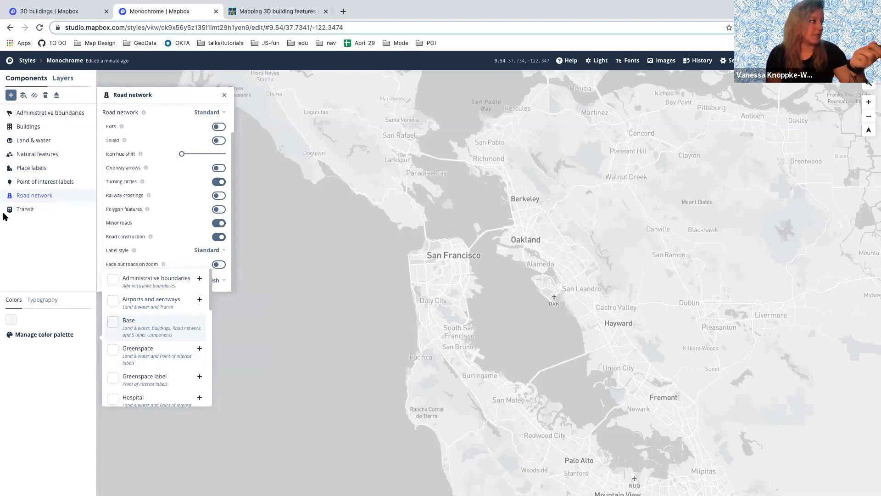
scroll(173, 340, down, 6)
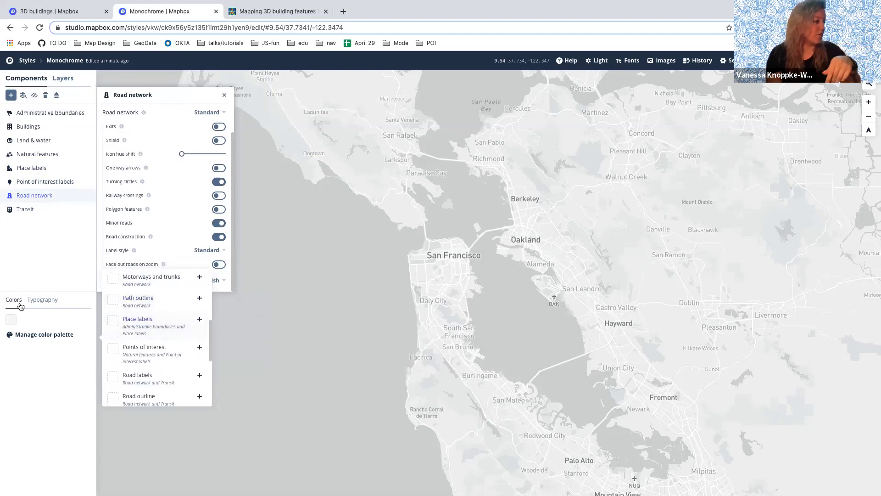
scroll(161, 356, down, 1)
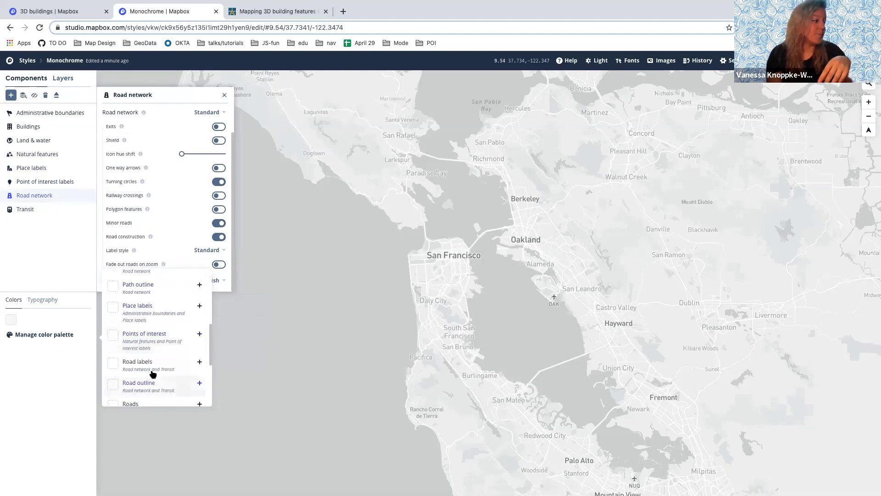
scroll(156, 375, down, 2)
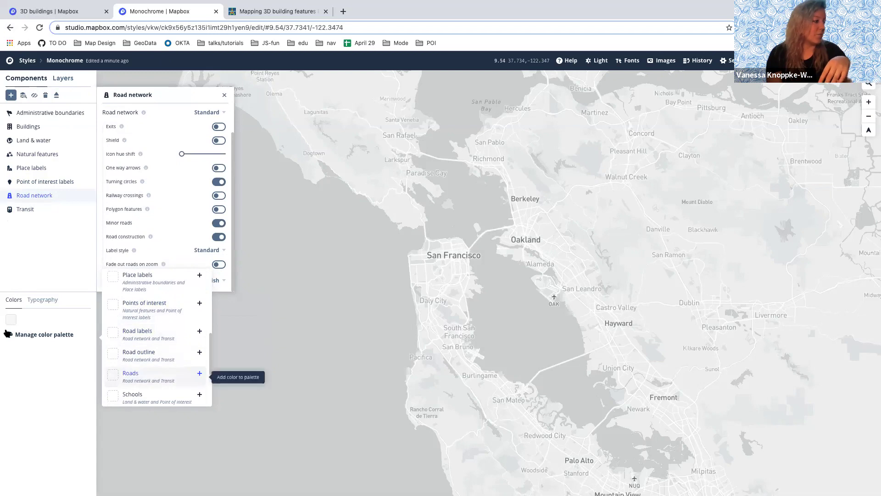
click(170, 371)
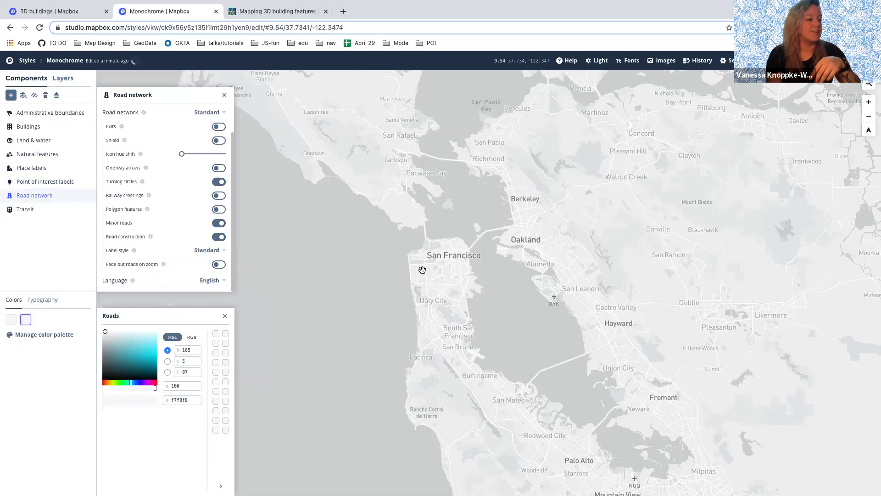
Set the Roads color to teal #17a3b0 and check it on the San Francisco streets.
scroll(421, 270, up, 2)
scroll(443, 270, up, 3)
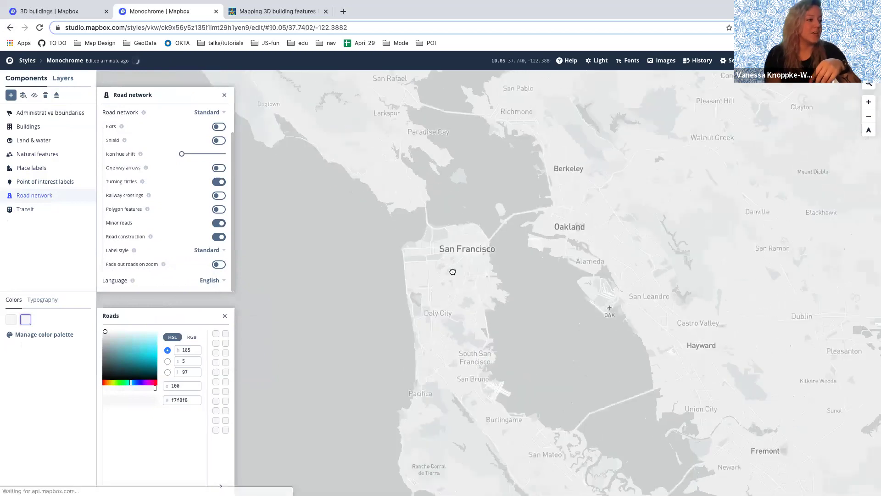
scroll(447, 274, up, 5)
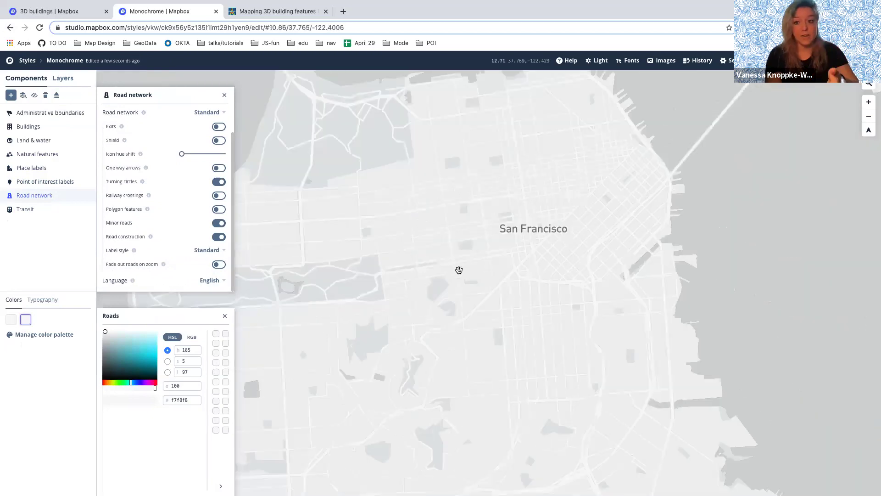
scroll(475, 256, up, 2)
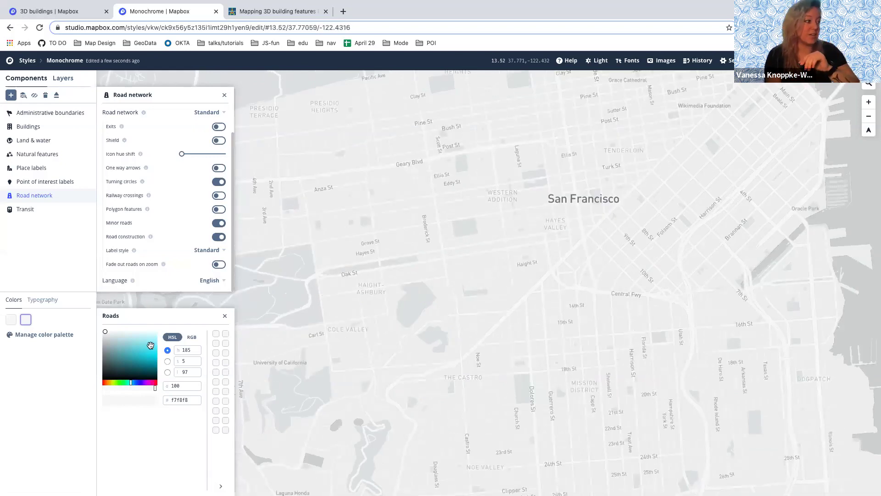
click(145, 360)
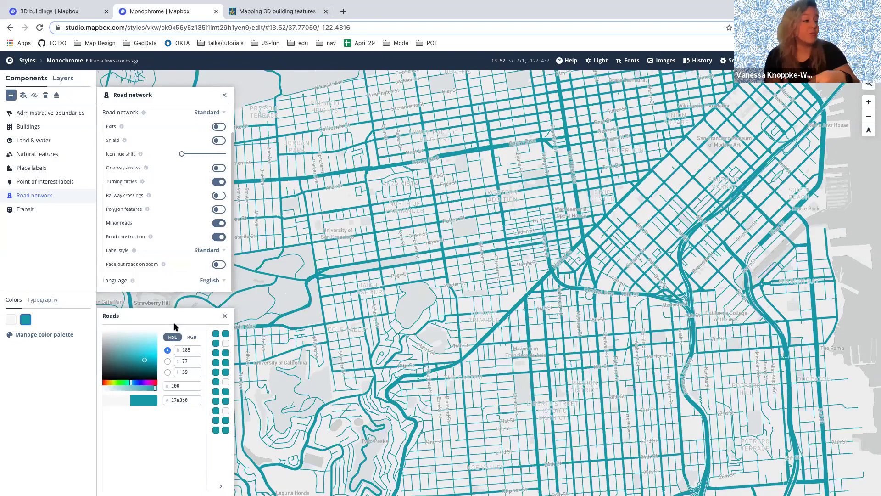
click(27, 320)
click(27, 320)
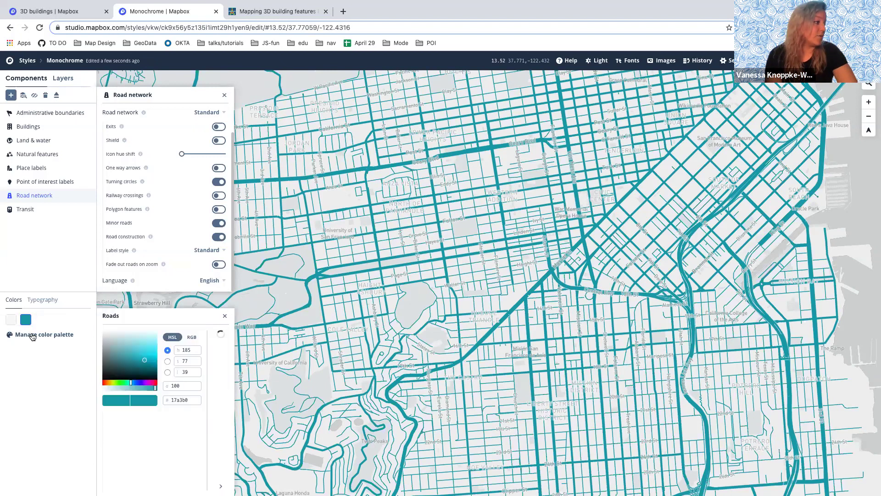
Remove the Roads color from the style's color palette.
click(32, 337)
scroll(196, 377, down, 2)
scroll(196, 377, down, 5)
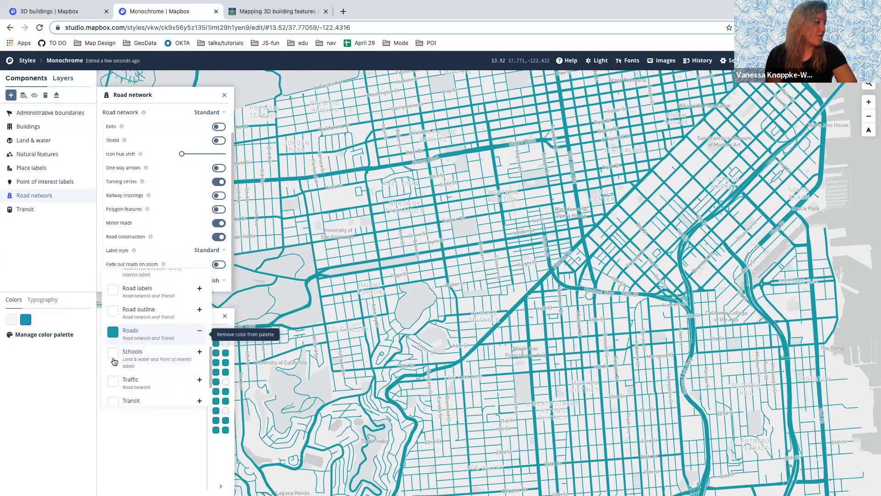
click(200, 331)
Look through the style's full list of individual layers, from the place labels down to the land layers.
click(60, 79)
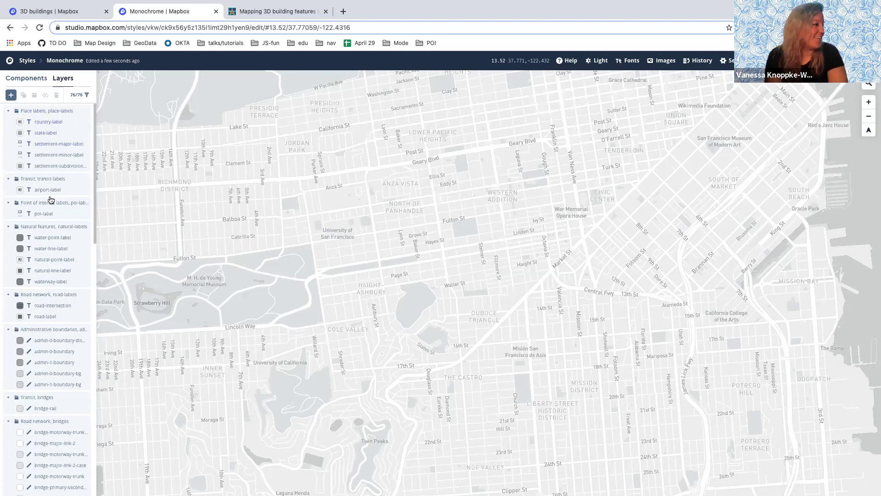
scroll(51, 197, down, 7)
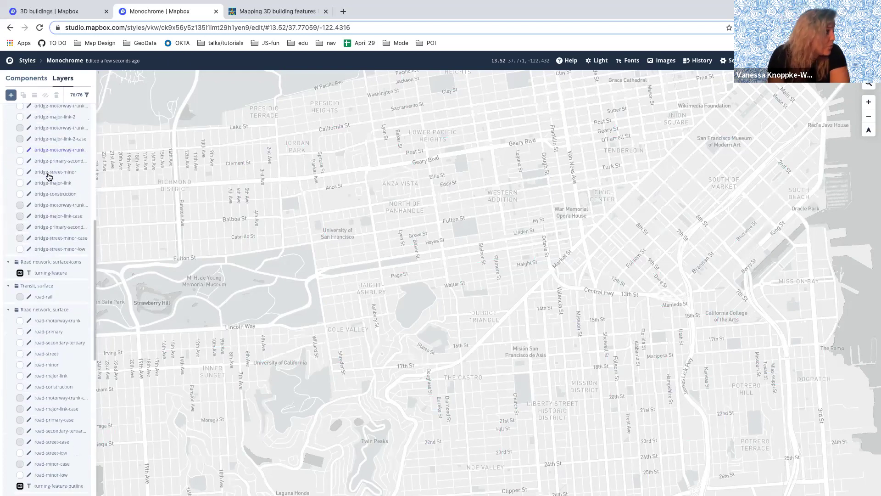
scroll(49, 177, down, 1)
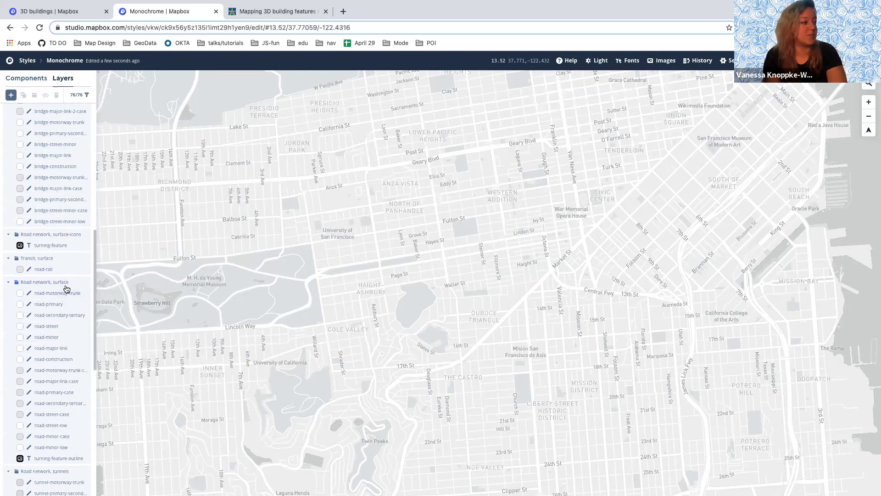
scroll(68, 339, down, 4)
scroll(66, 337, down, 4)
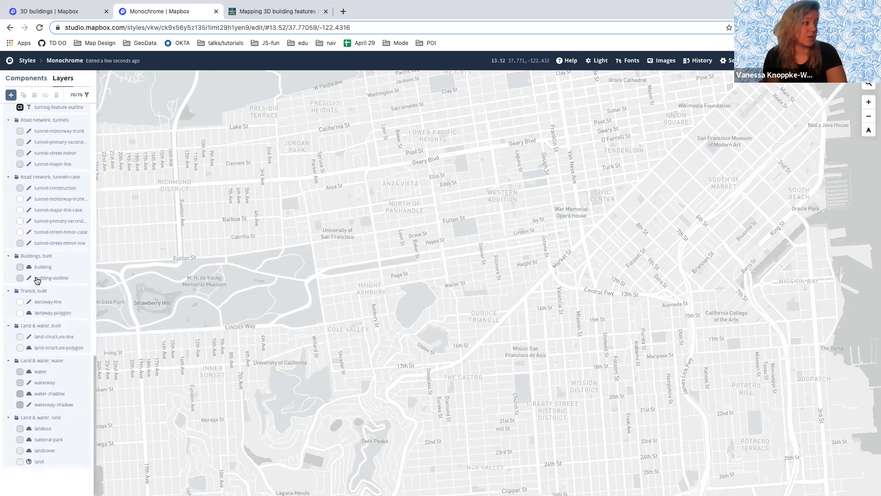
scroll(23, 266, up, 8)
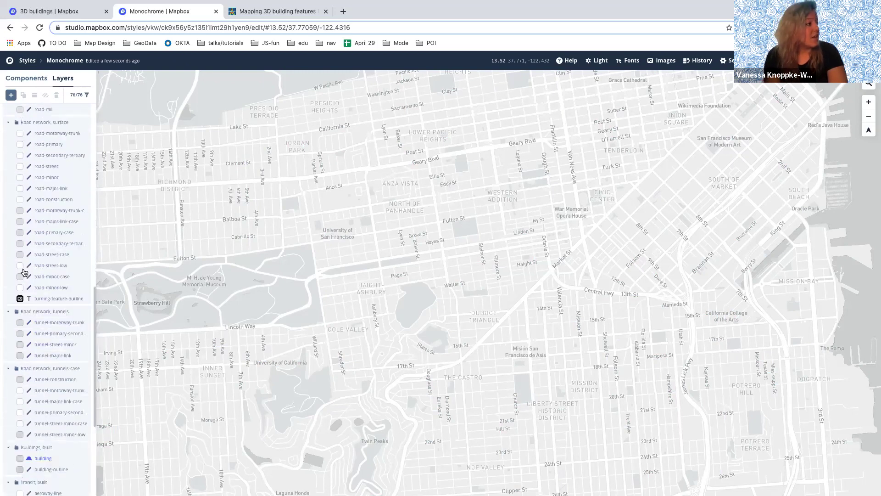
scroll(20, 259, up, 3)
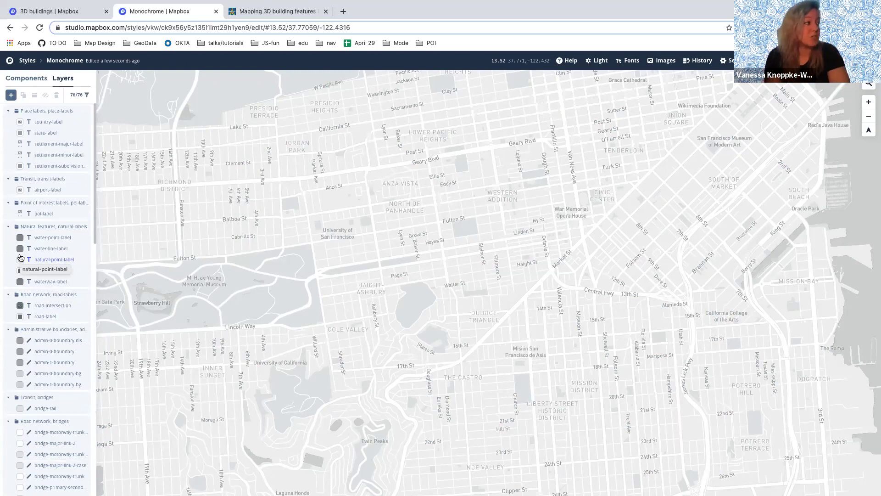
Turn on 3D buildings in the Buildings component with San Francisco's Financial District in view.
click(30, 78)
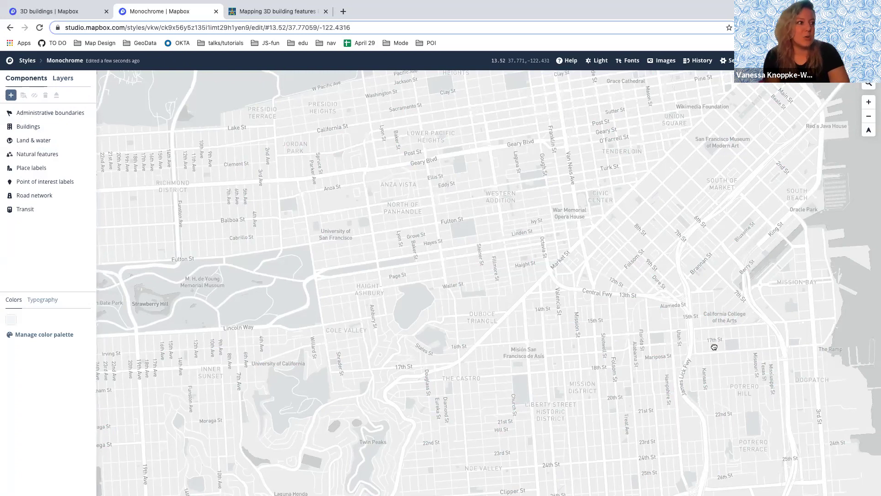
drag(684, 234, 671, 310)
drag(557, 160, 580, 274)
drag(644, 285, 582, 274)
scroll(582, 275, up, 3)
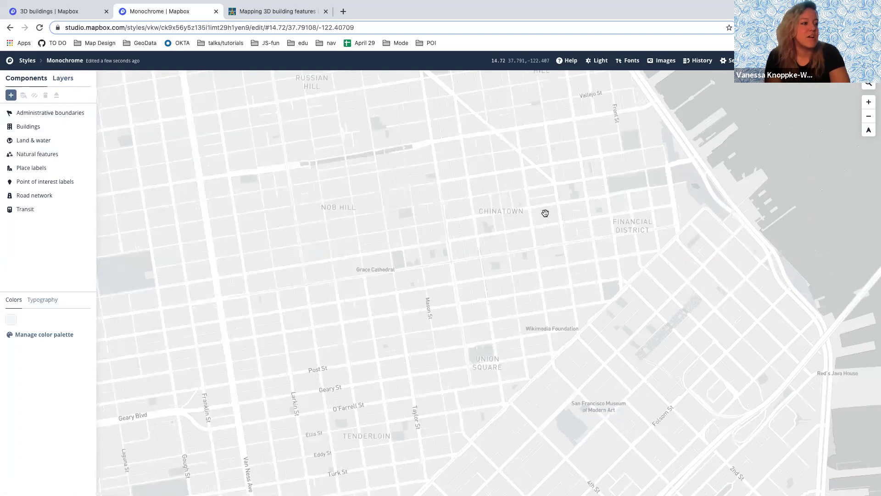
scroll(548, 209, up, 5)
drag(517, 251, 507, 264)
scroll(507, 263, up, 3)
drag(708, 157, 622, 244)
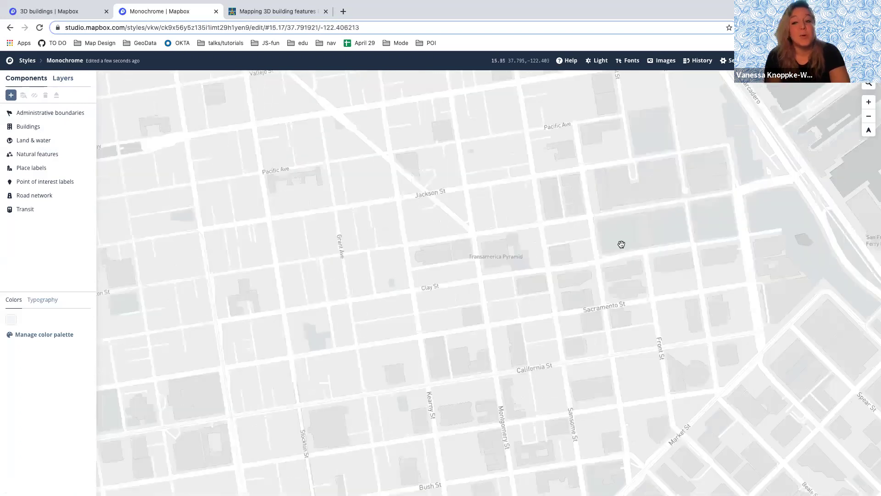
scroll(621, 244, up, 1)
drag(518, 229, 435, 227)
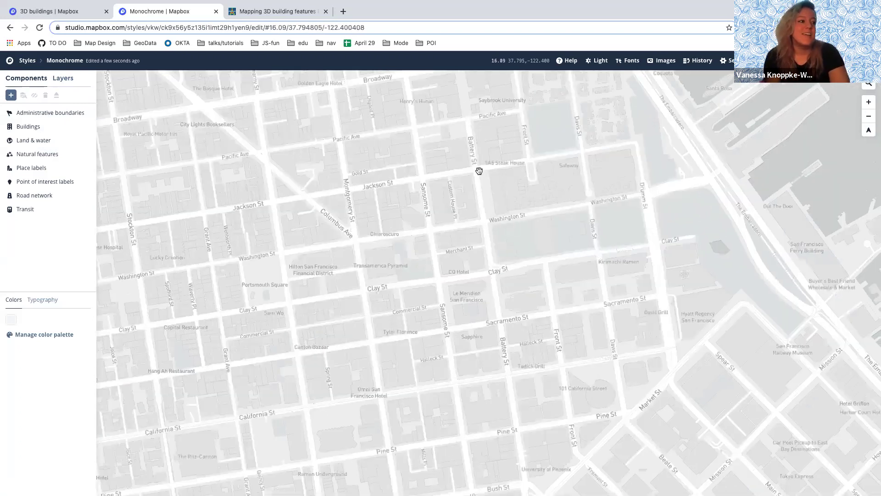
click(34, 128)
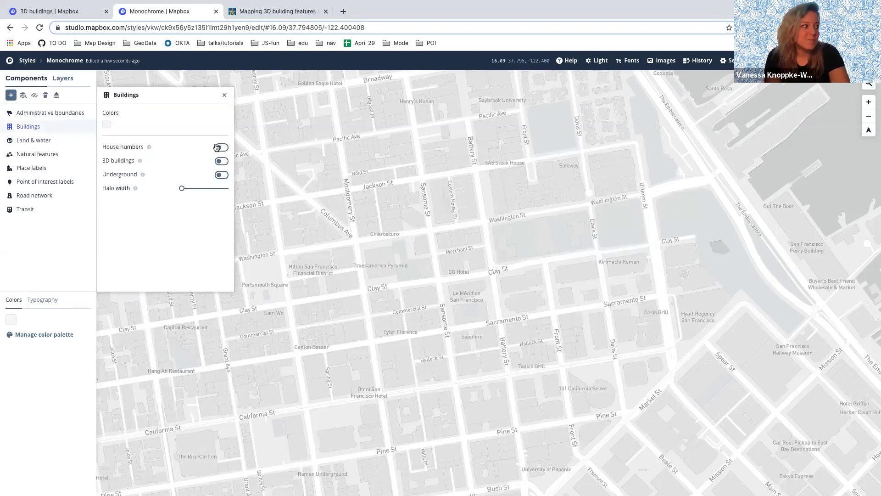
click(219, 162)
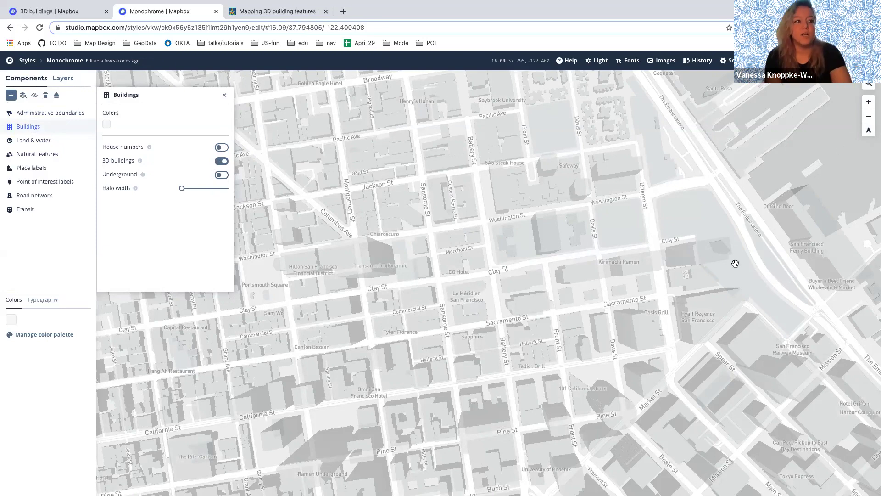
Examine the extruded buildings along San Francisco's Embarcadero in tilted and rotated views, and close the Buildings component options.
drag(707, 179, 609, 139)
drag(821, 281, 821, 210)
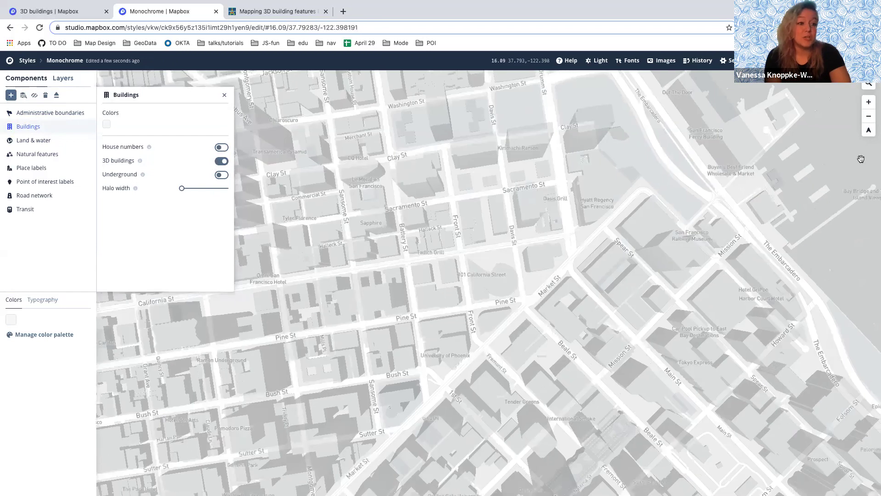
drag(868, 130, 788, 77)
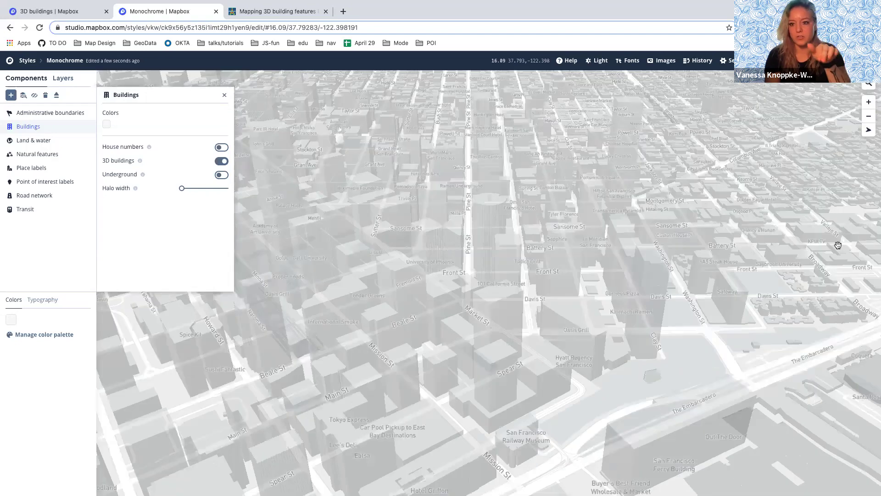
right_drag(838, 245, 830, 184)
drag(748, 201, 730, 263)
drag(519, 332, 864, 169)
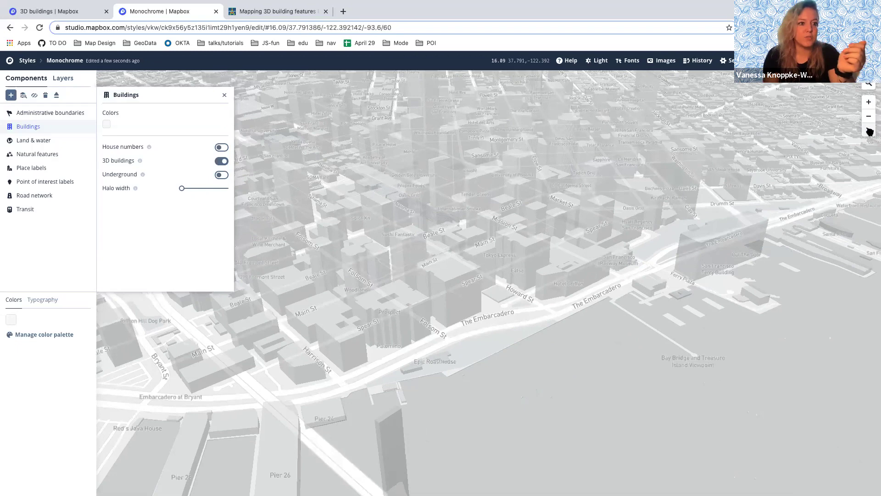
right_drag(839, 125, 831, 92)
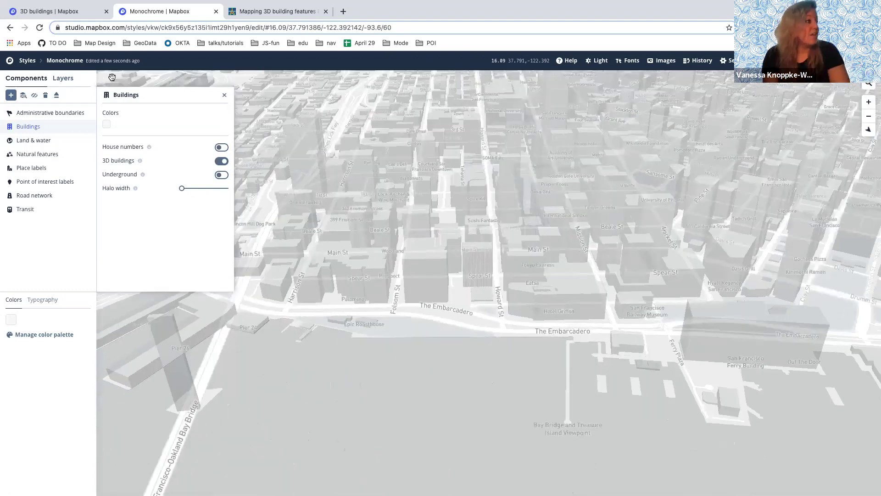
click(224, 96)
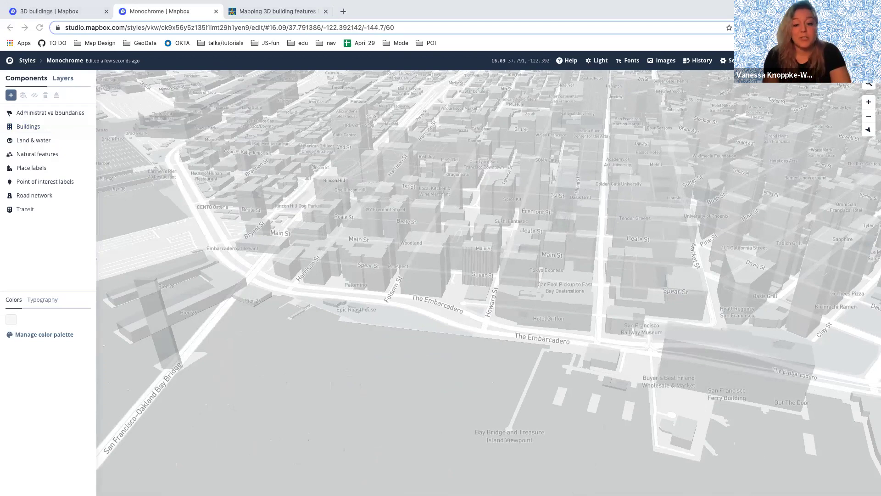
click(393, 180)
drag(381, 200, 267, 219)
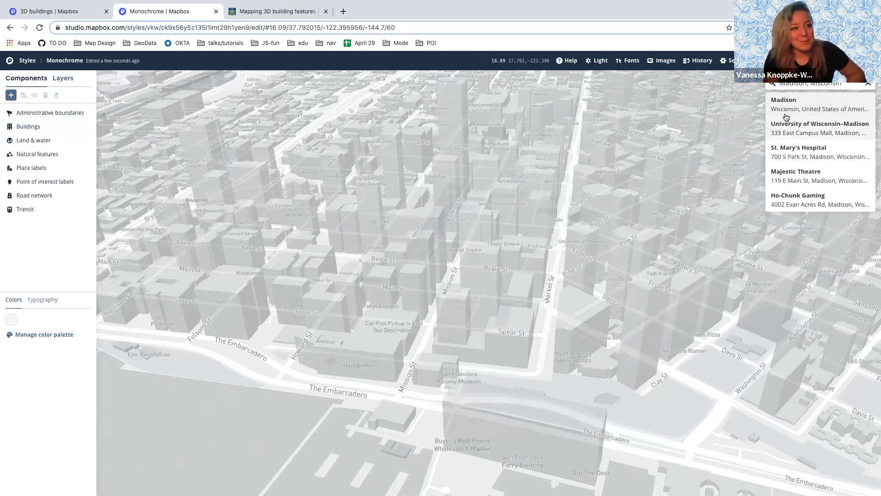
Find Madison, Wisconsin with the place search and bring the city's downtown into view.
click(790, 111)
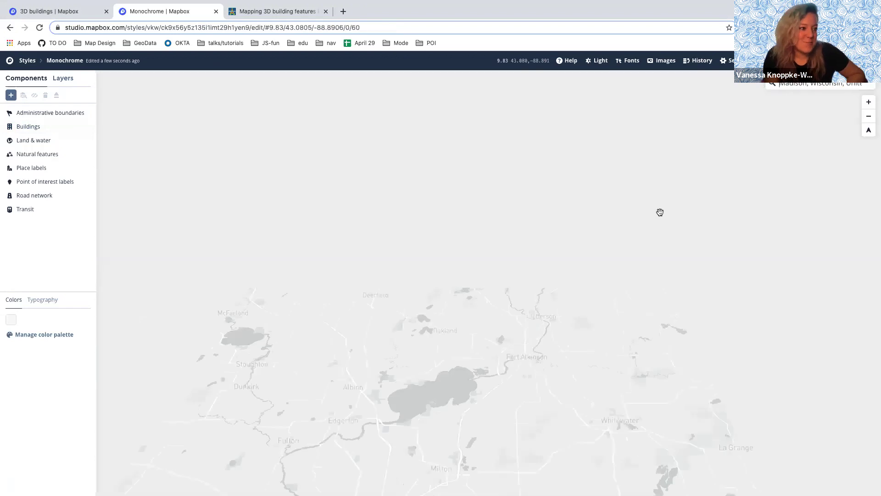
drag(428, 428, 527, 340)
drag(339, 296, 507, 335)
scroll(460, 298, up, 3)
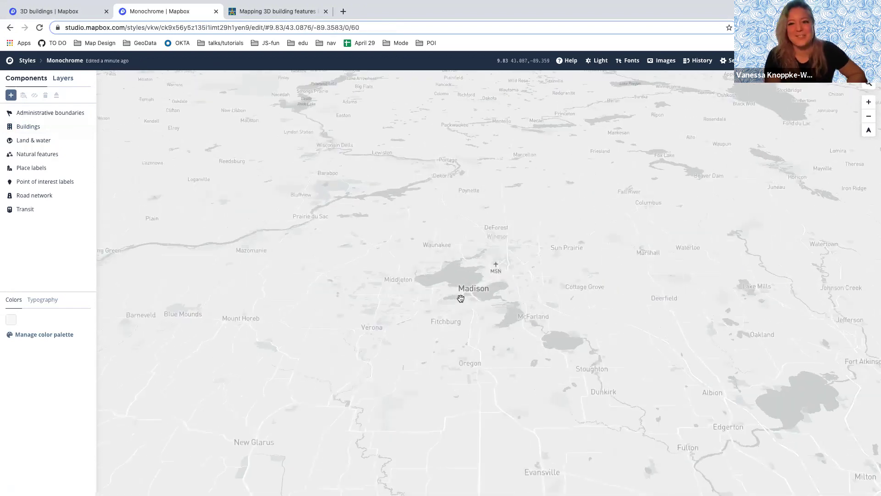
scroll(472, 285, up, 3)
scroll(495, 280, up, 3)
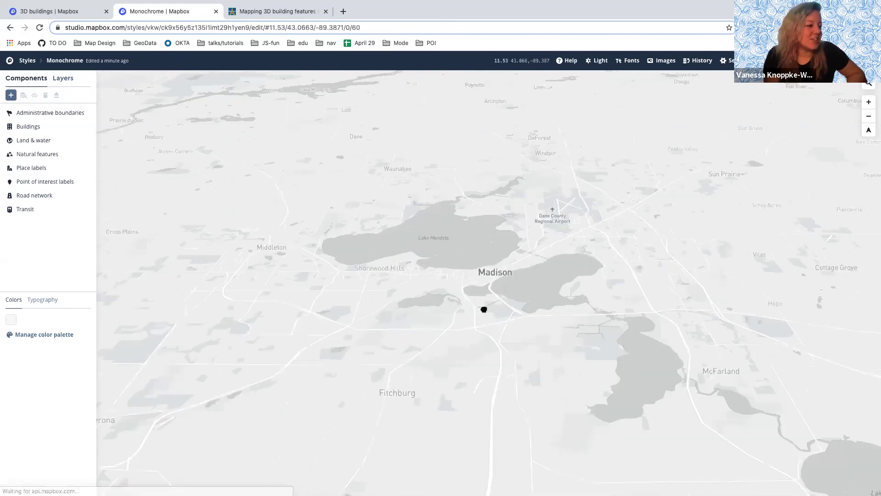
scroll(486, 283, up, 5)
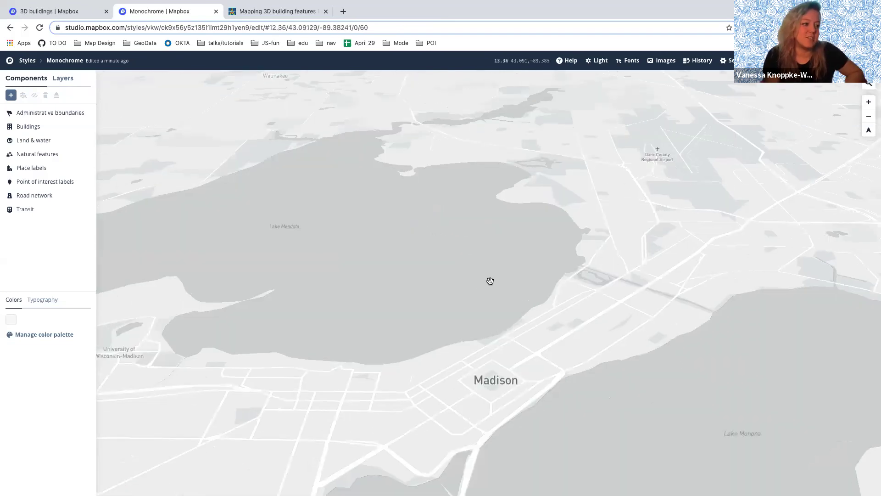
scroll(523, 353, up, 5)
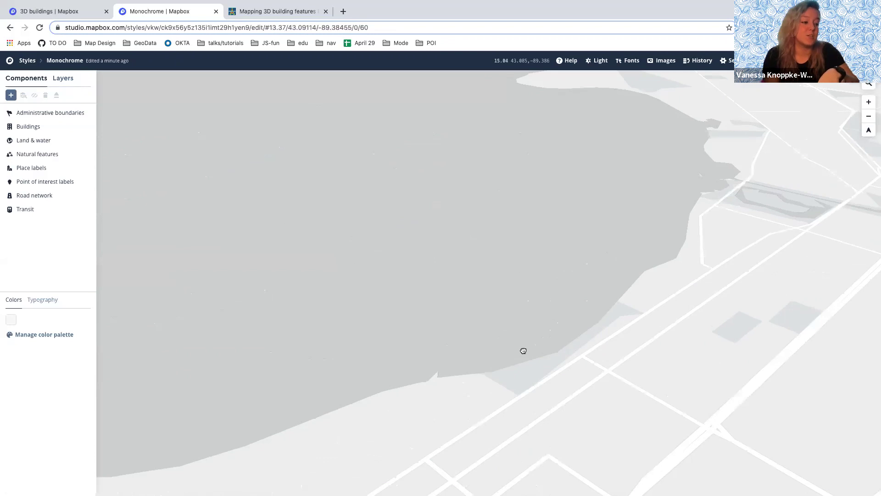
Examine the 3D buildings around the Wisconsin State Capitol up close.
drag(527, 323, 541, 265)
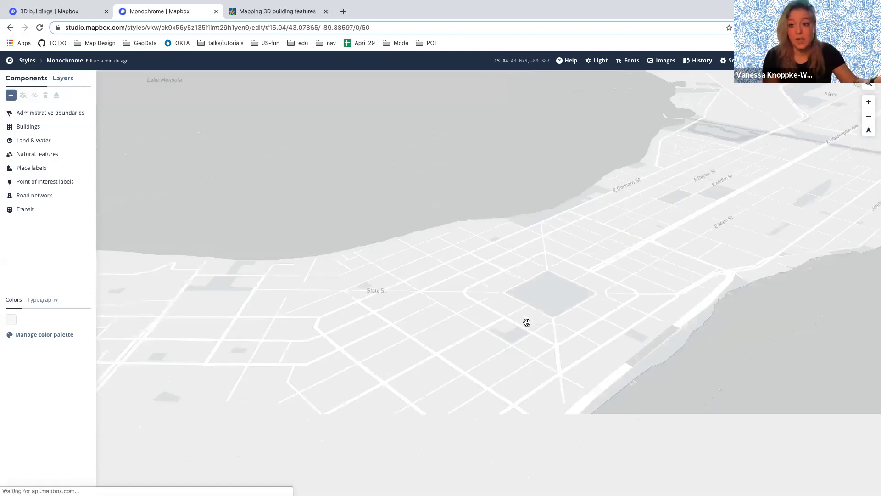
scroll(523, 337, up, 1)
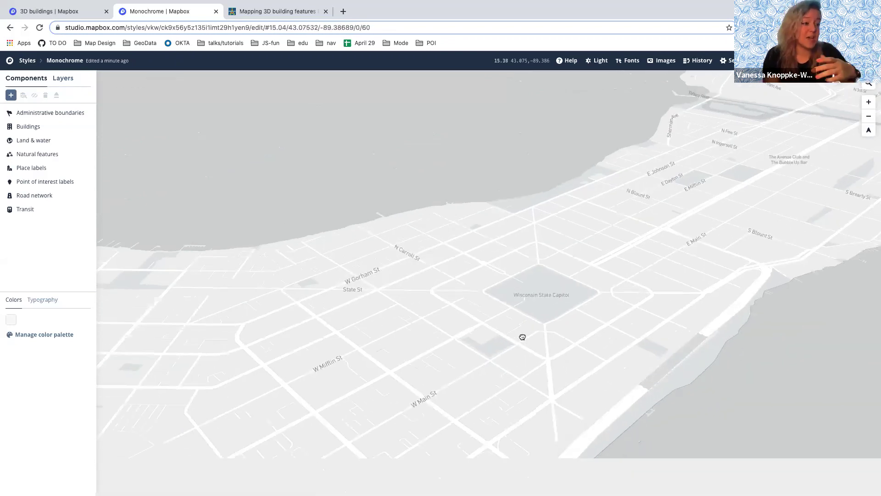
scroll(522, 336, up, 1)
drag(522, 336, 481, 326)
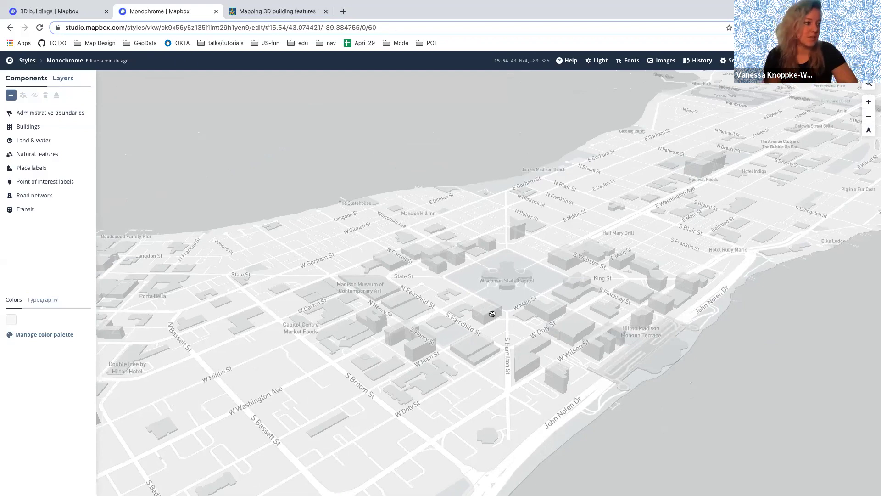
scroll(490, 311, up, 1)
scroll(499, 303, up, 3)
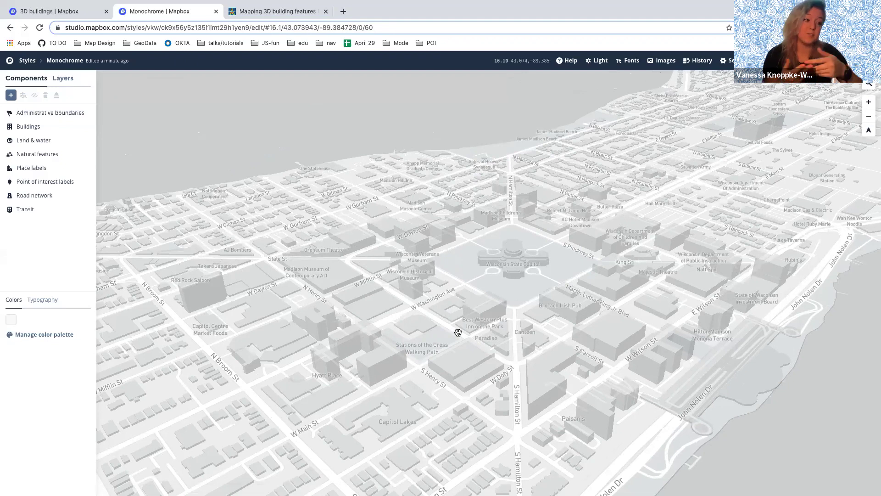
Inspect the Wisconsin State Capitol on the map and open the building-extrusion layer from the layers found there.
click(514, 257)
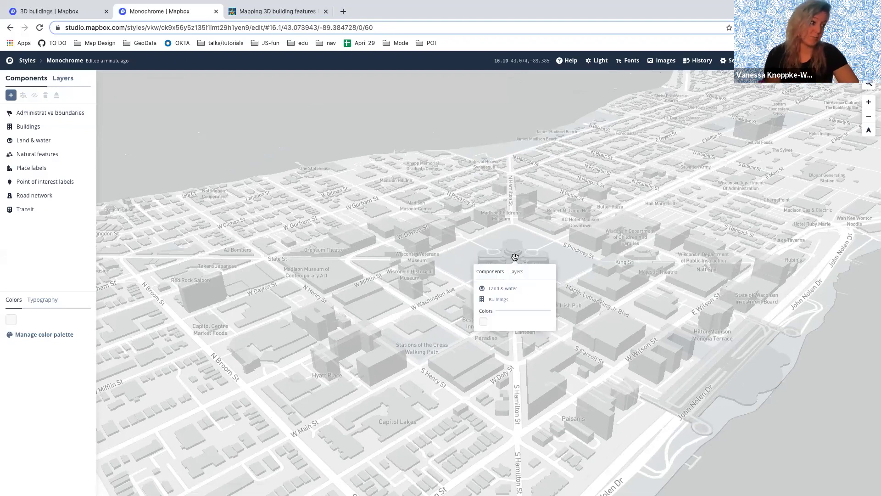
key(Escape)
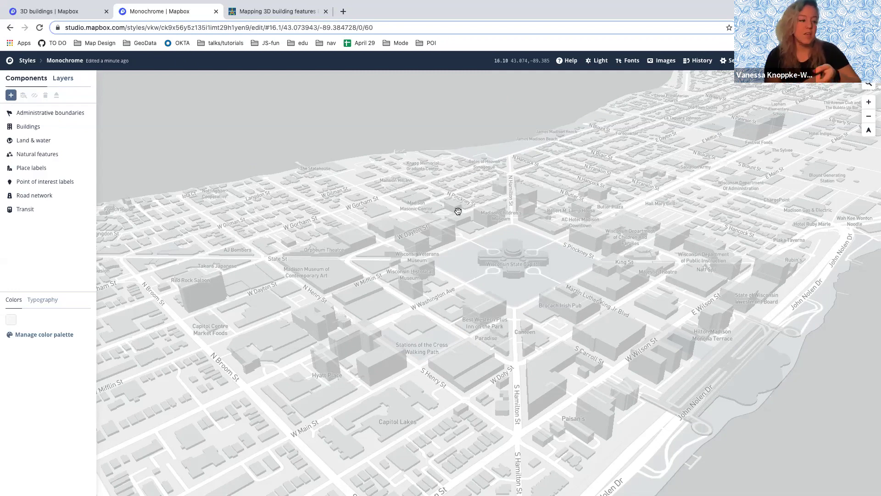
click(513, 259)
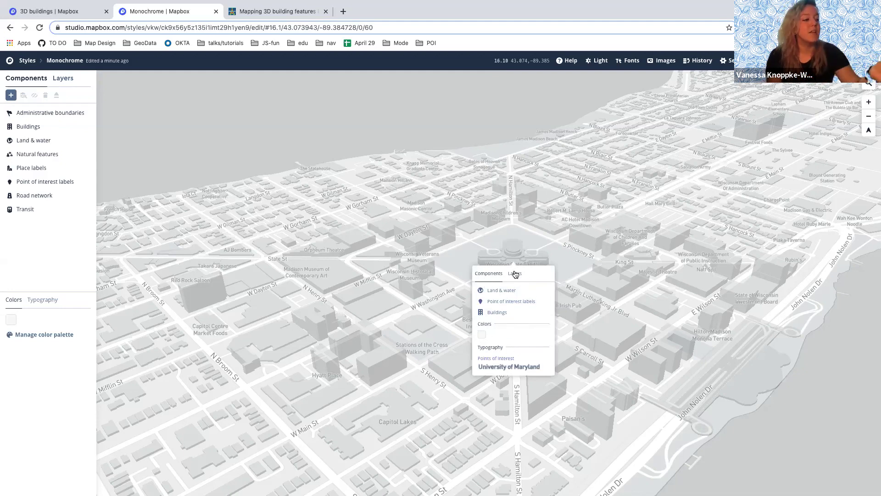
scroll(514, 269, down, 1)
scroll(513, 266, up, 1)
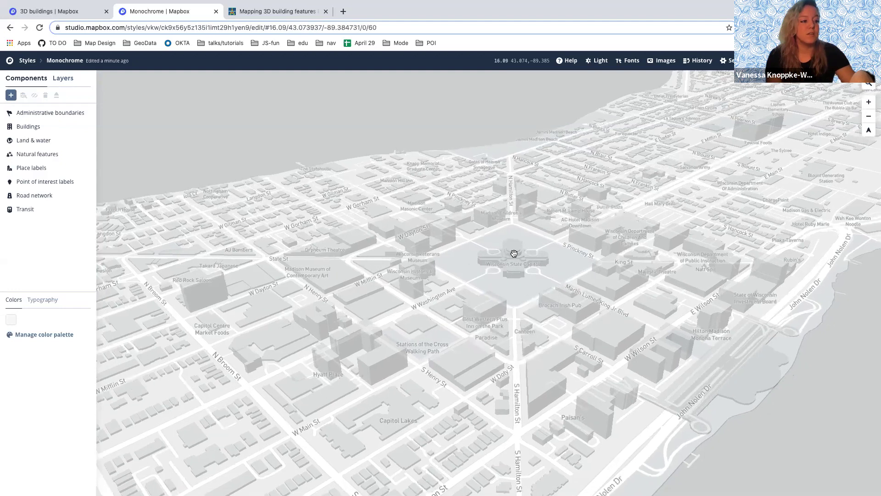
click(504, 262)
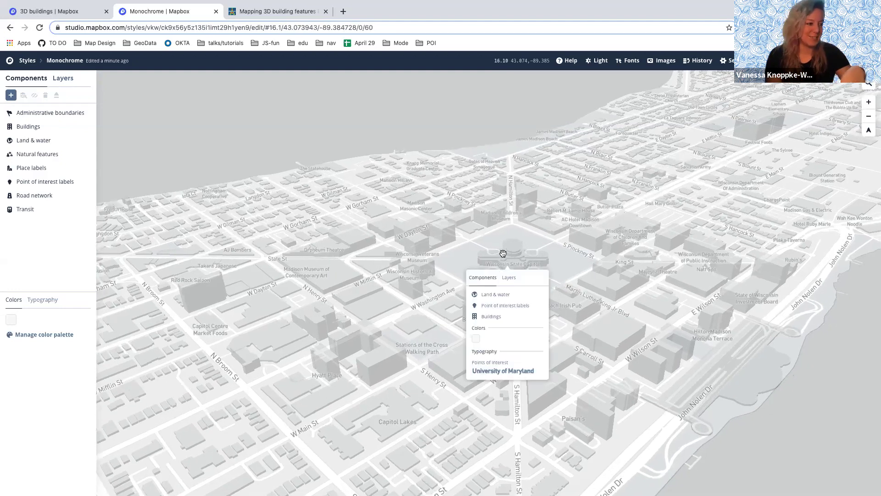
click(509, 277)
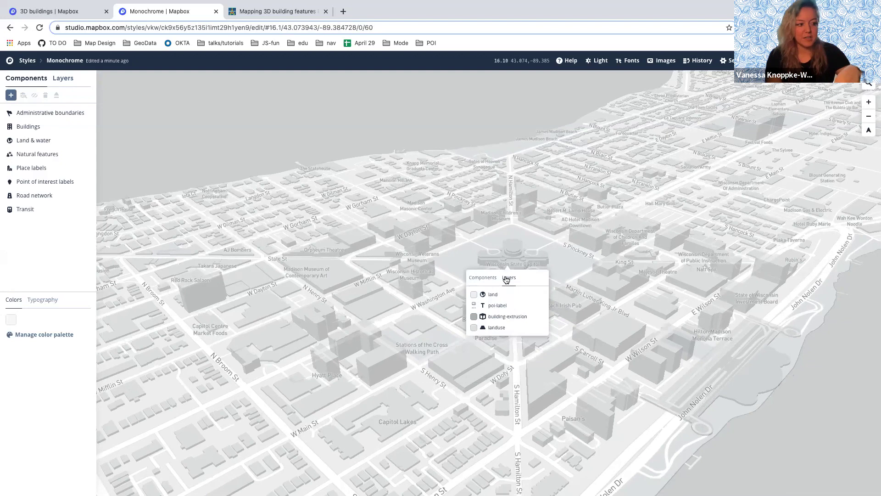
click(519, 318)
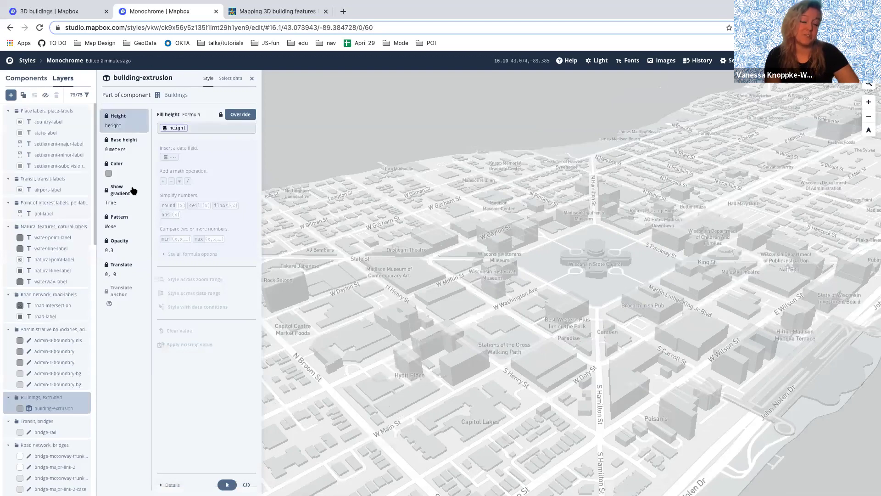
drag(552, 232, 450, 271)
scroll(451, 270, up, 5)
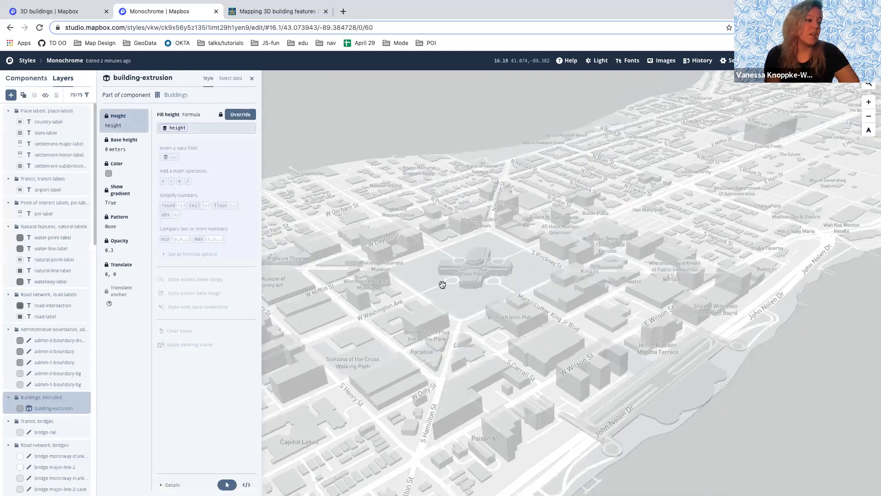
Show the building-extrusion layer's source data and inspect the building features under the Wisconsin State Capitol, starting with the extrude field.
scroll(465, 264, up, 4)
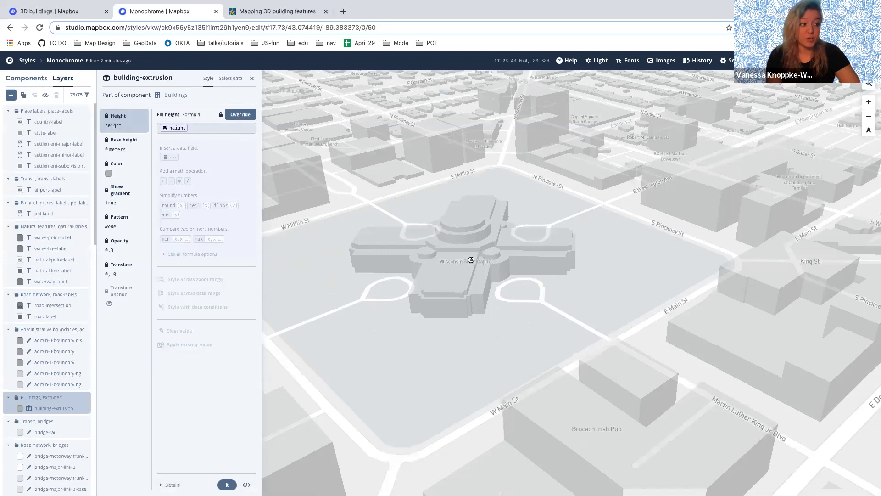
click(233, 80)
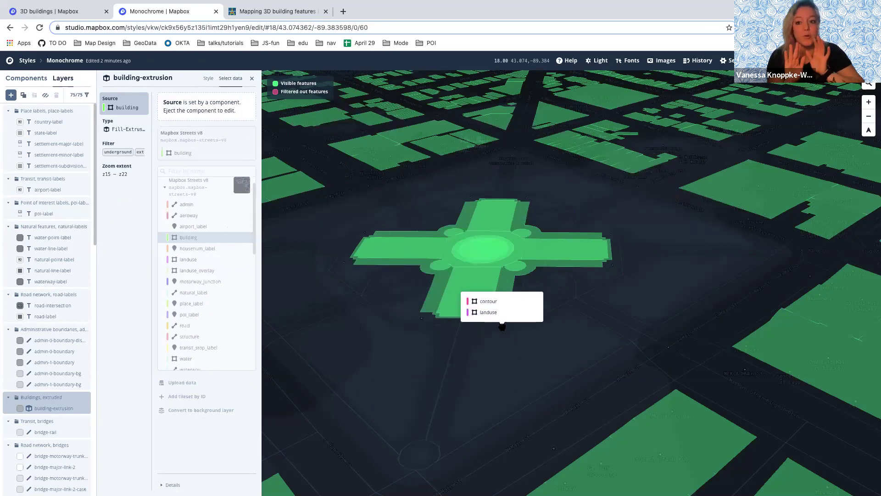
click(491, 259)
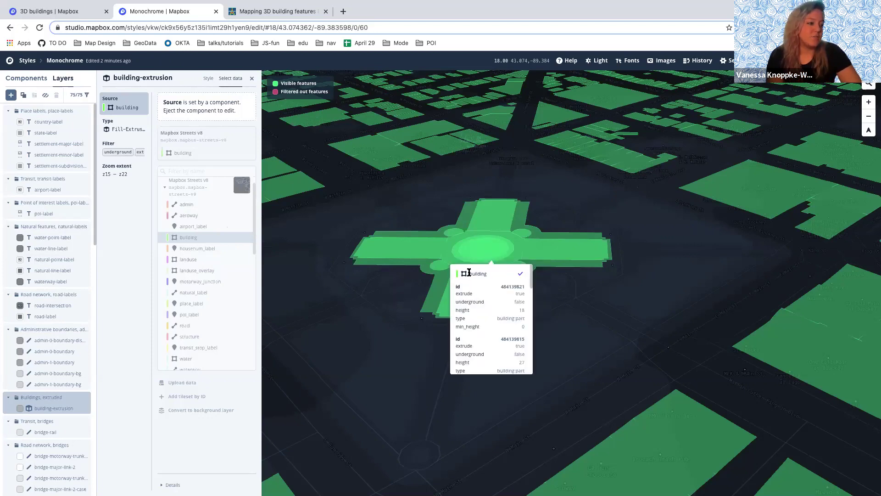
drag(487, 273, 461, 274)
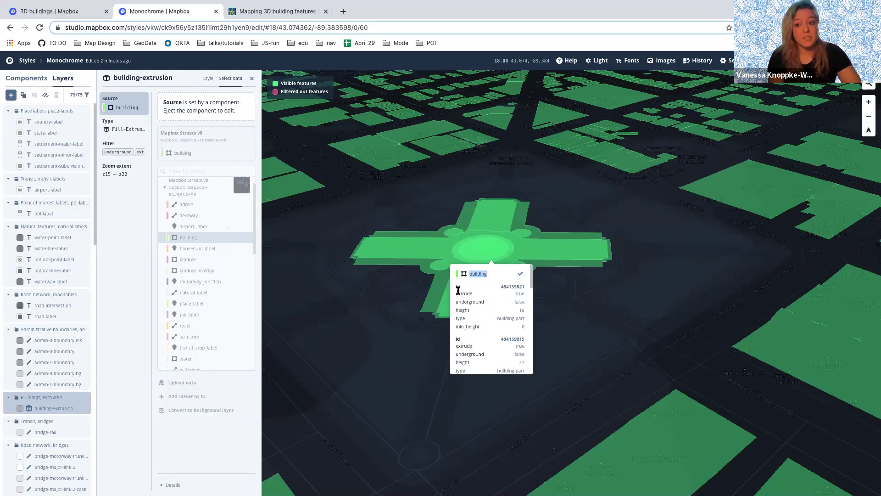
drag(458, 294, 470, 303)
click(469, 299)
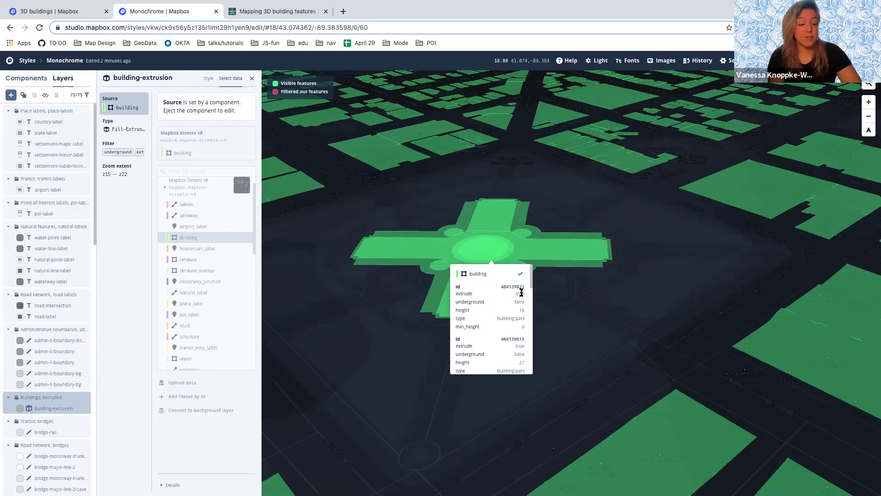
Examine the underground and height fields of the Capitol's building features, and inspect the data at its central dome.
drag(462, 302, 476, 301)
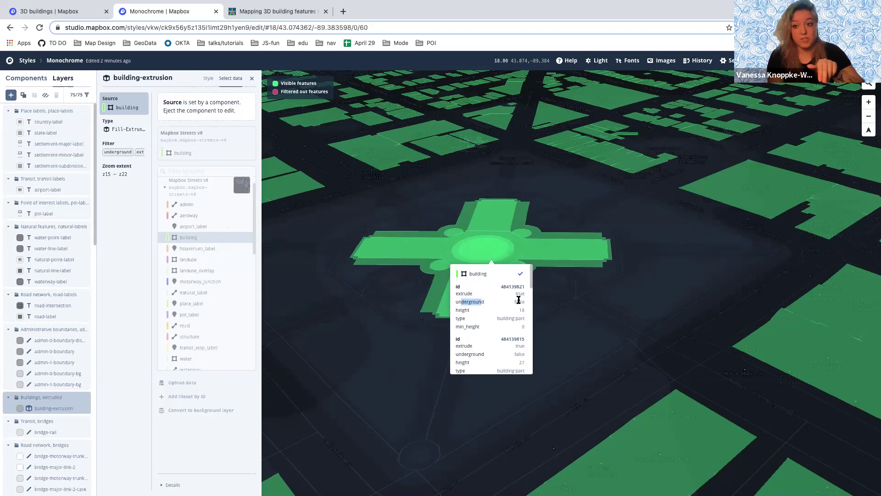
drag(515, 302, 523, 303)
drag(470, 309, 447, 309)
click(460, 310)
double_click(462, 310)
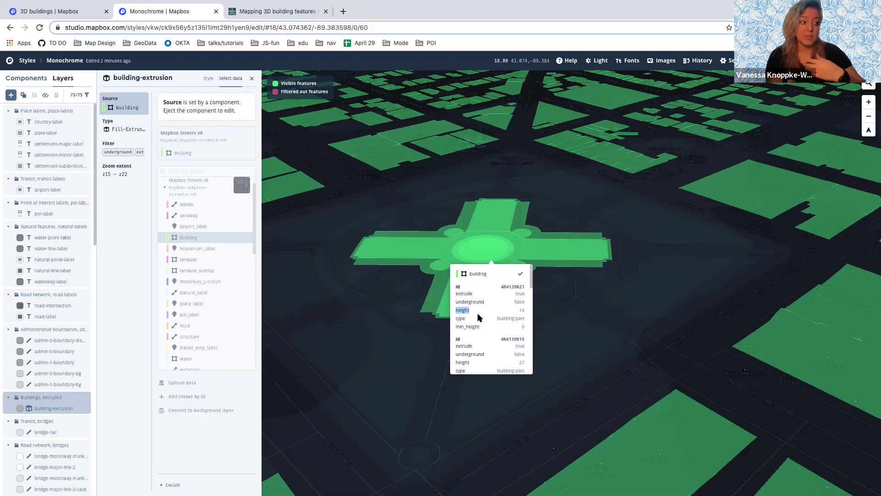
click(584, 316)
click(484, 252)
click(484, 251)
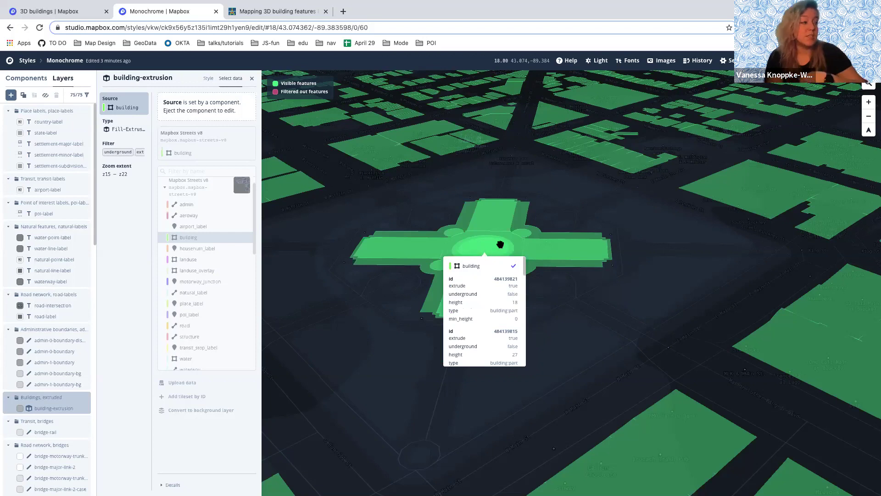
click(408, 263)
Leave the style editor and open the Mapbox Streets v8 tileset from the default tilesets.
click(24, 61)
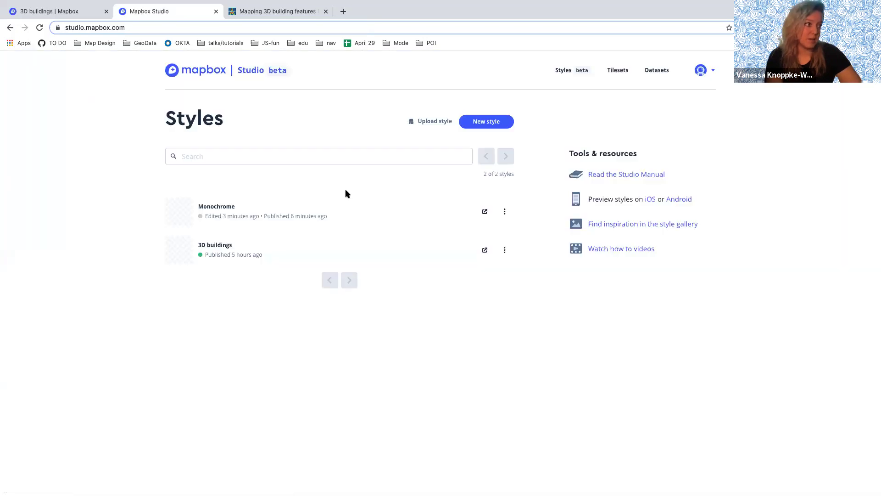
click(618, 70)
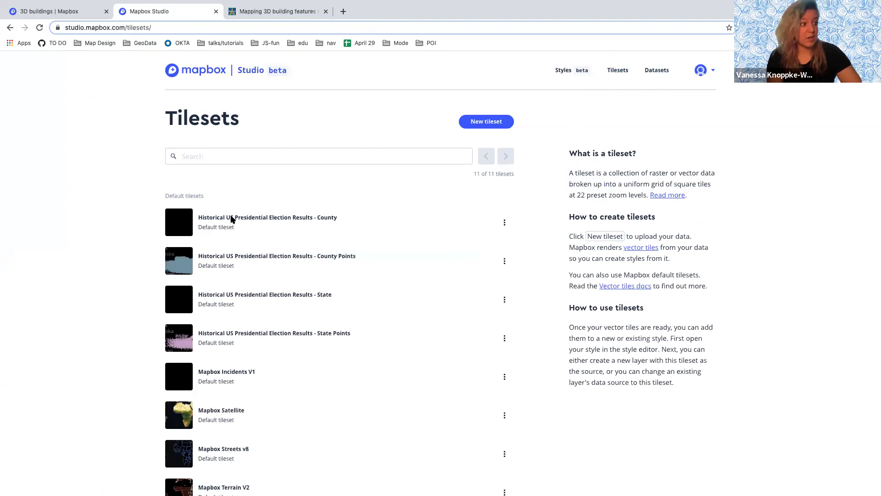
scroll(183, 238, down, 3)
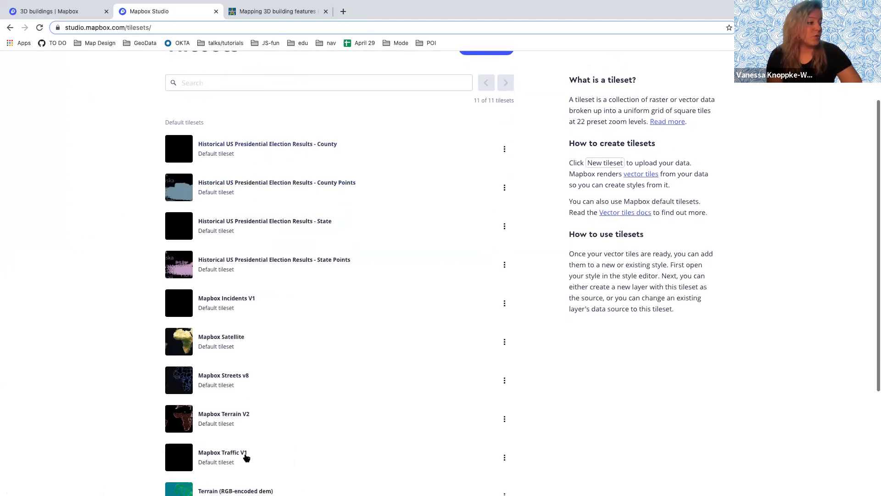
scroll(240, 246, down, 3)
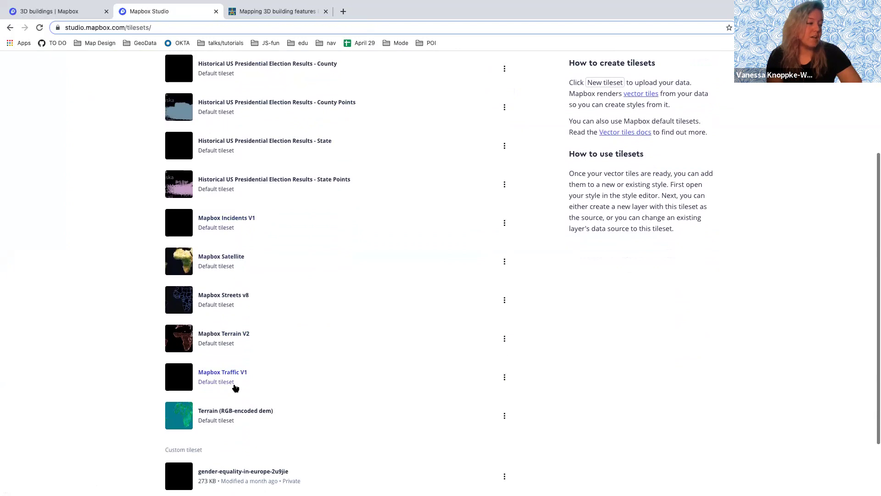
scroll(236, 388, up, 5)
scroll(220, 361, down, 2)
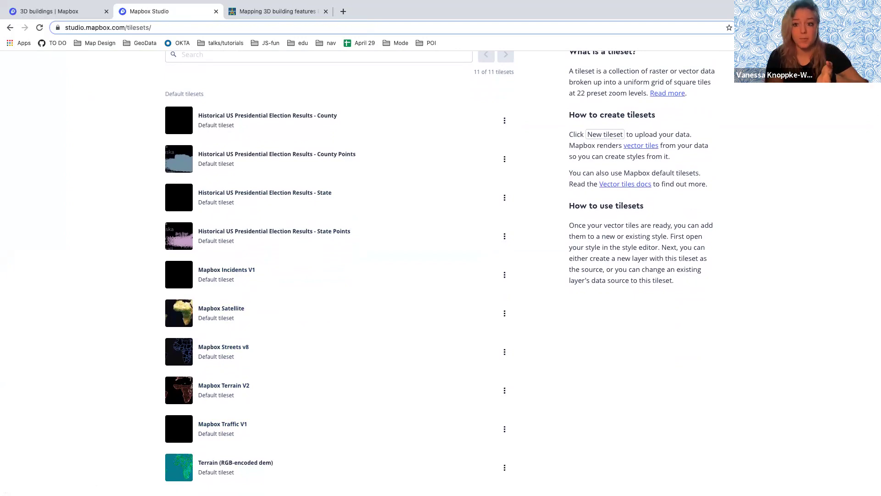
scroll(199, 350, up, 1)
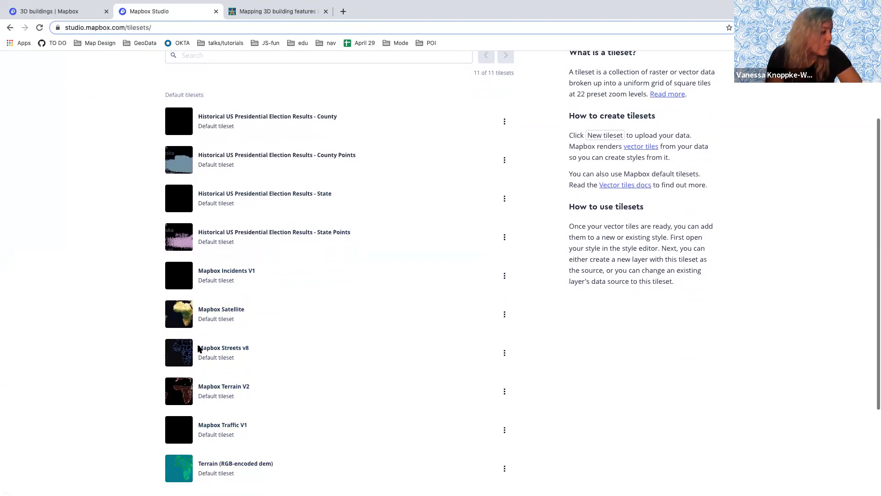
click(230, 351)
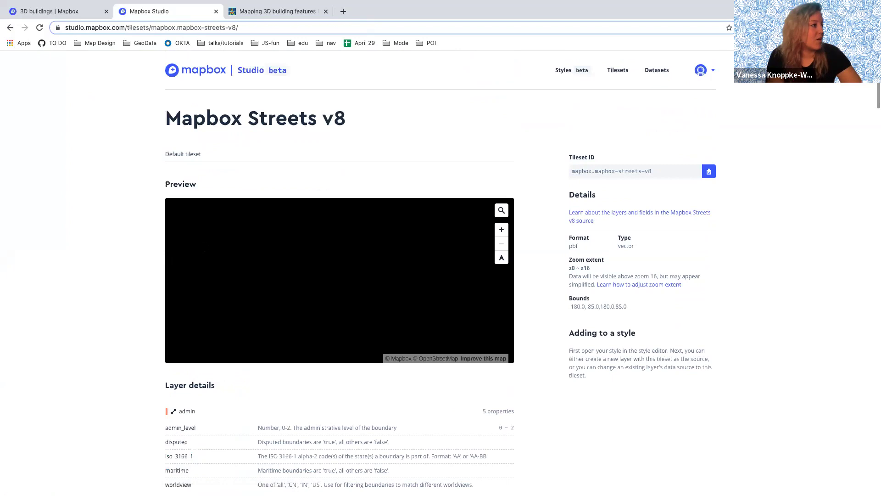
Examine the Mapbox Streets v8 tileset page and its layer details, starting with the admin layer.
scroll(122, 210, down, 1)
scroll(122, 211, up, 1)
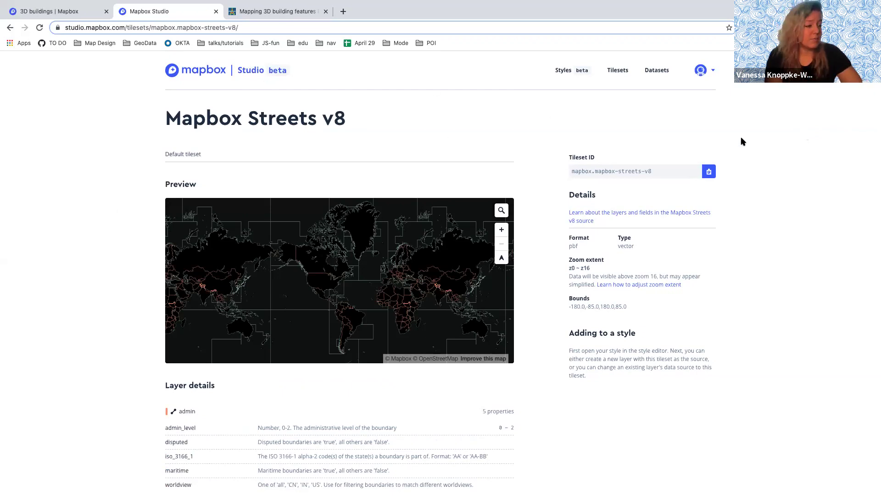
scroll(131, 184, down, 5)
drag(144, 156, 236, 163)
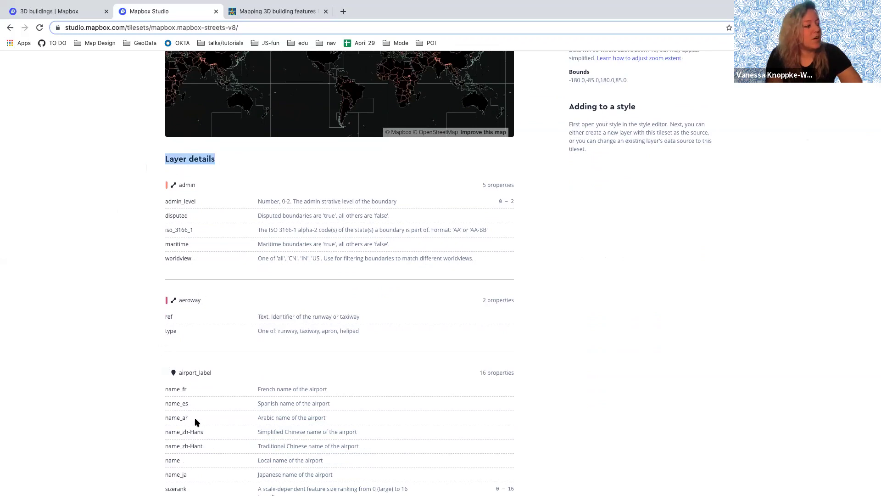
click(206, 185)
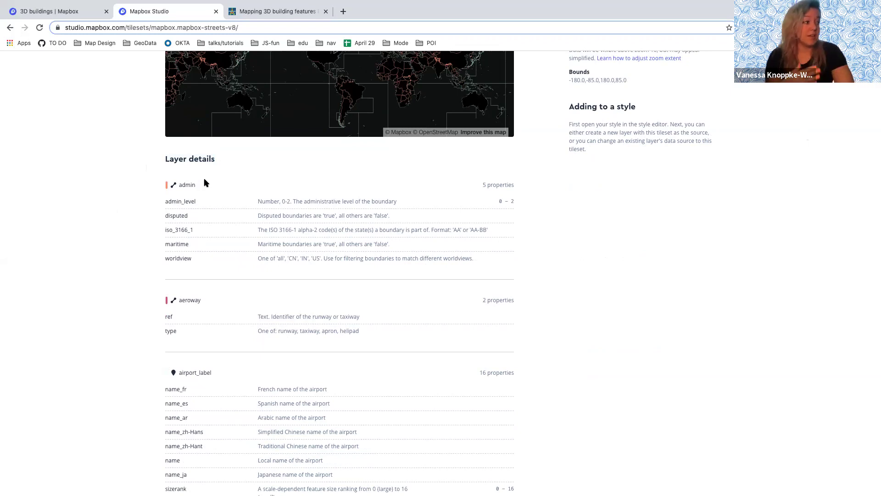
drag(194, 187, 160, 185)
click(160, 185)
Examine the aeroway layer and the descriptions of the admin layer's admin_level and disputed fields.
drag(198, 300, 162, 302)
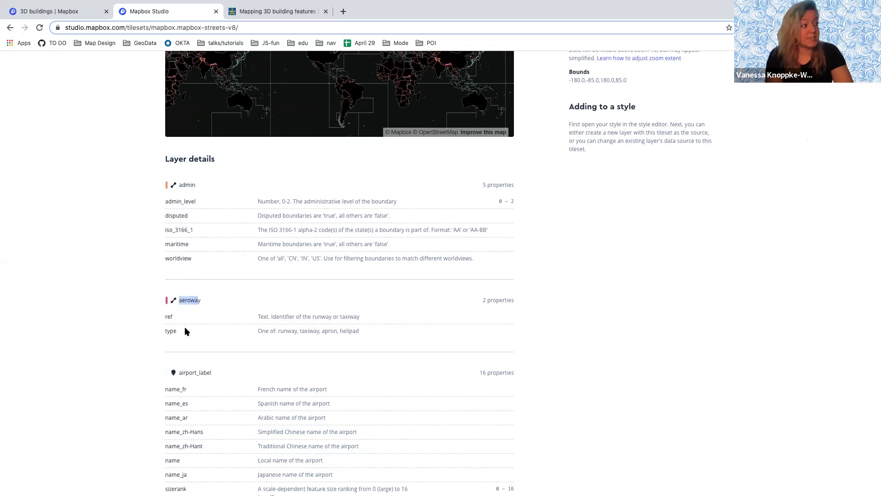
click(173, 331)
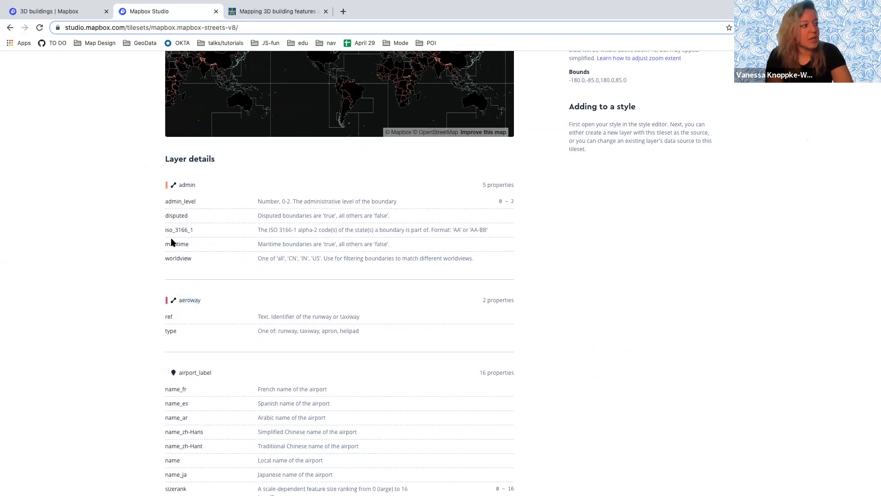
drag(396, 202, 259, 201)
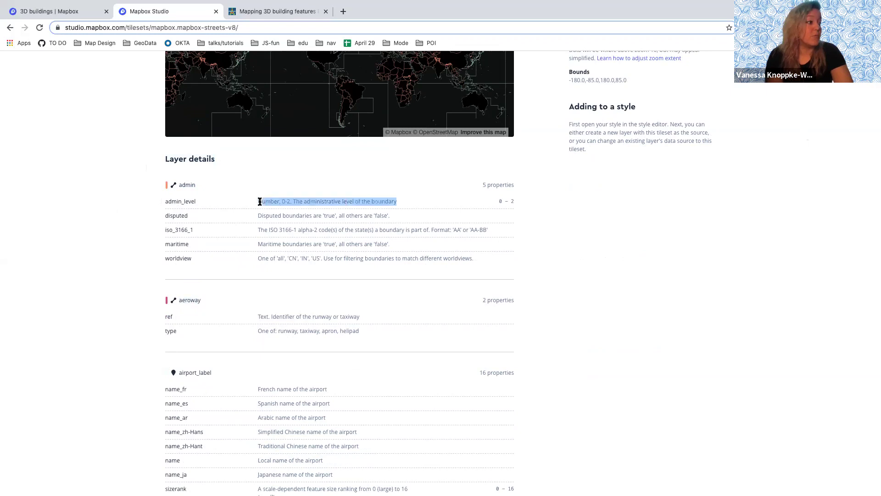
drag(316, 215, 267, 214)
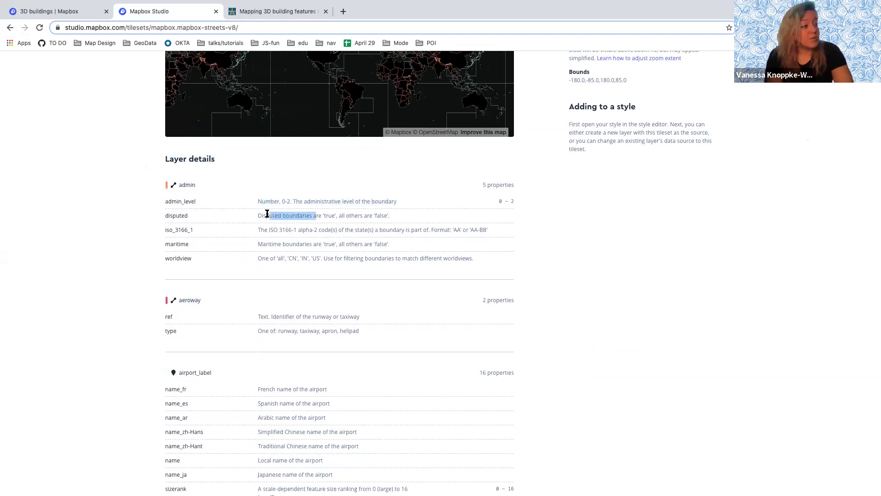
click(173, 213)
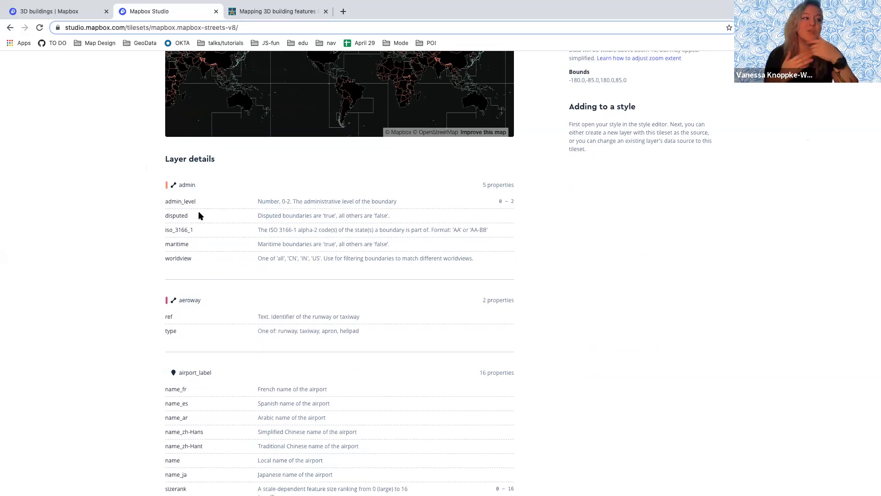
scroll(366, 232, up, 5)
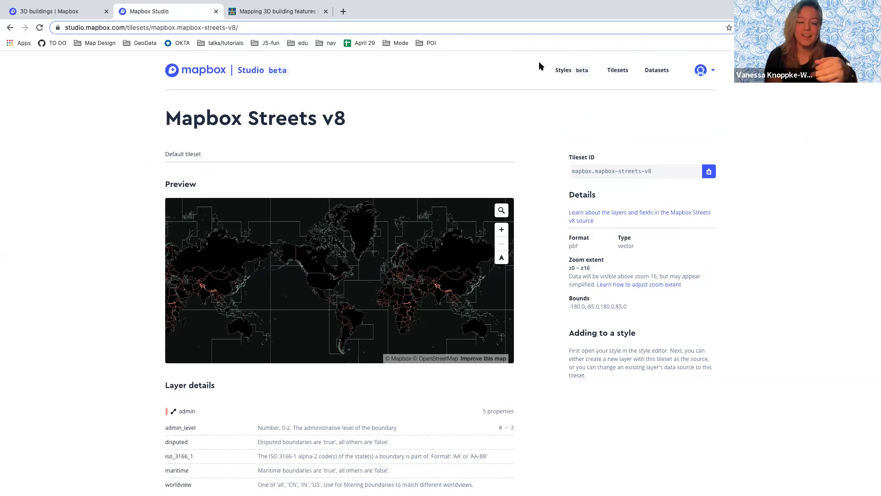
Reopen the Monochrome style and find Madison, Wisconsin with the place search.
click(563, 69)
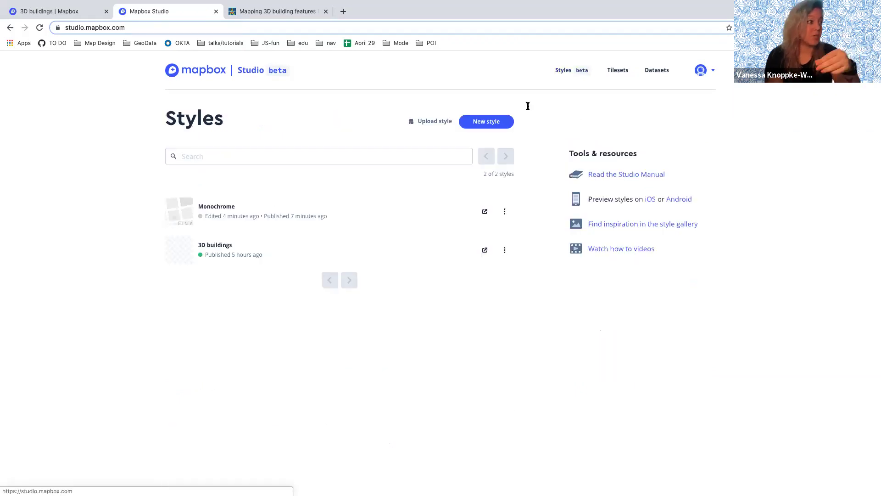
click(213, 211)
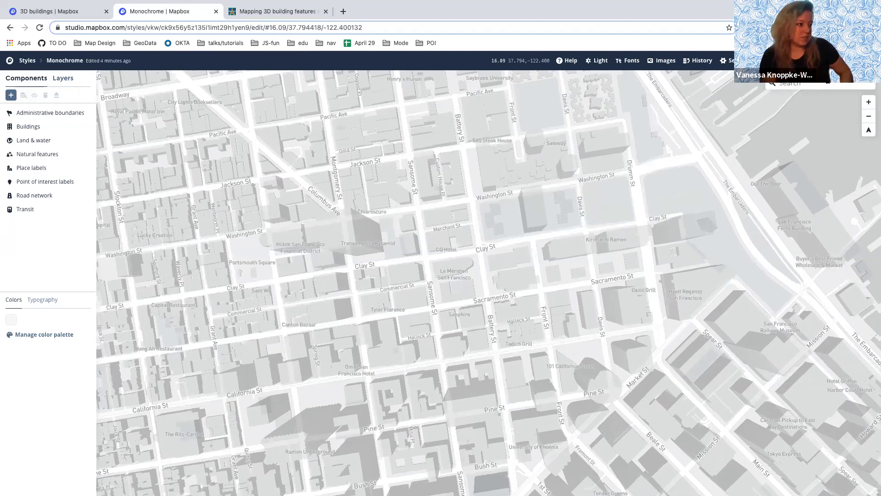
text(isconsi)
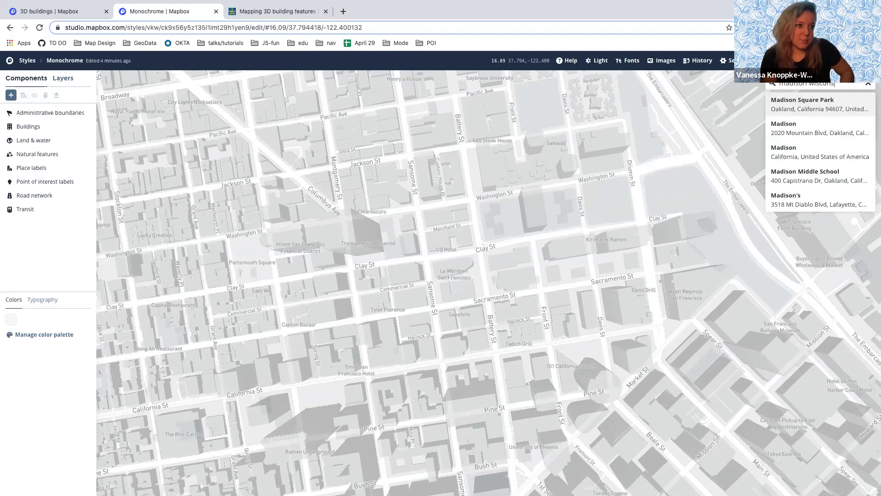
click(807, 106)
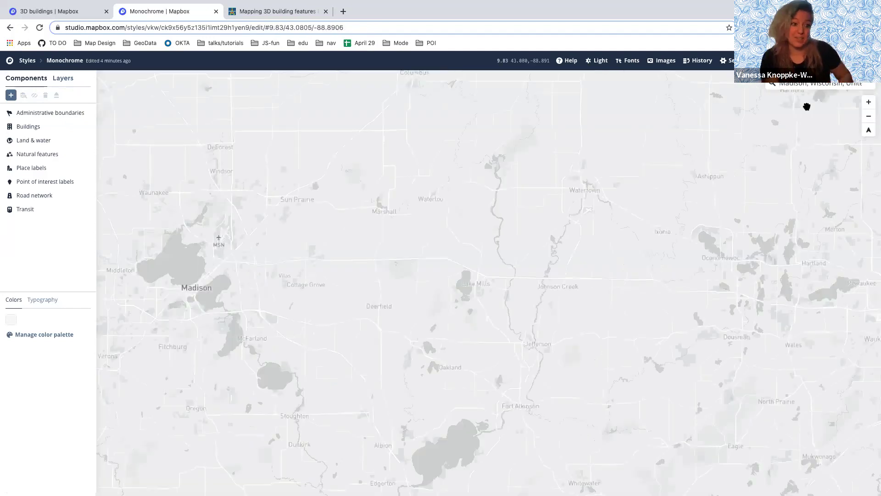
Bring downtown Madison into a tilted, rotated view and open the building-extrusion layer from the Wisconsin State Capitol.
scroll(401, 210, up, 2)
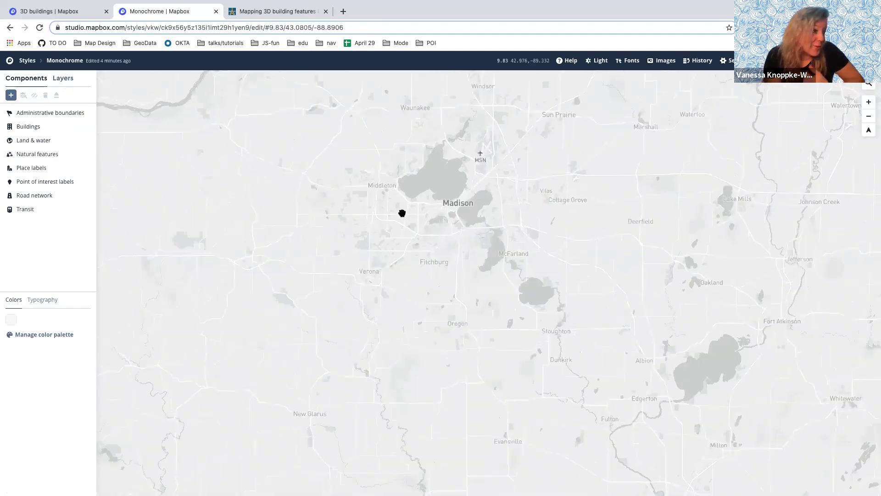
scroll(474, 195, up, 3)
scroll(474, 195, up, 4)
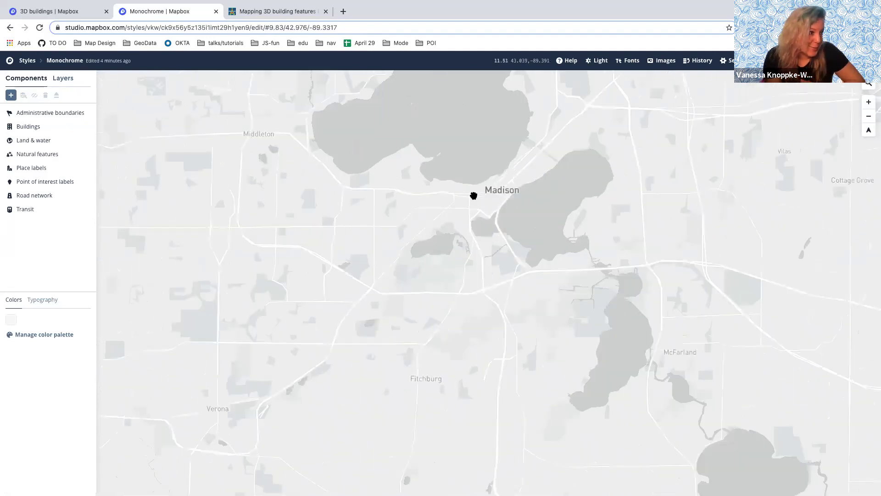
scroll(472, 207, up, 2)
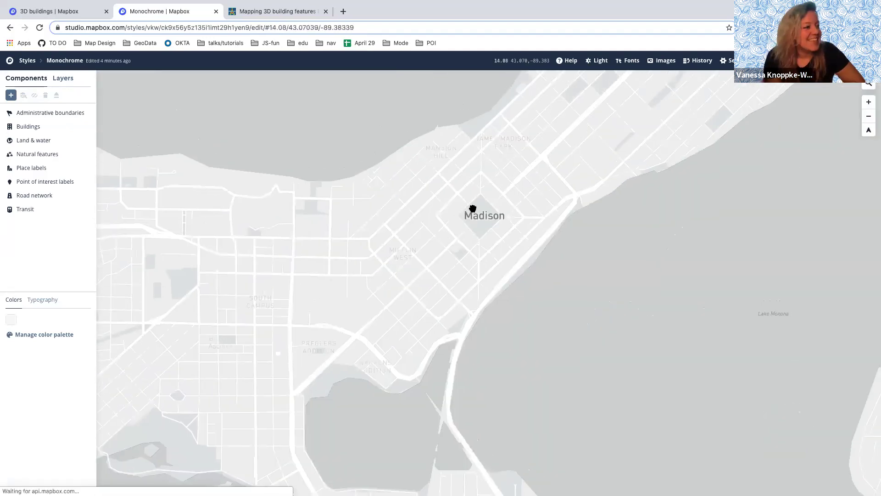
scroll(472, 209, up, 2)
drag(511, 236, 470, 205)
scroll(466, 206, up, 2)
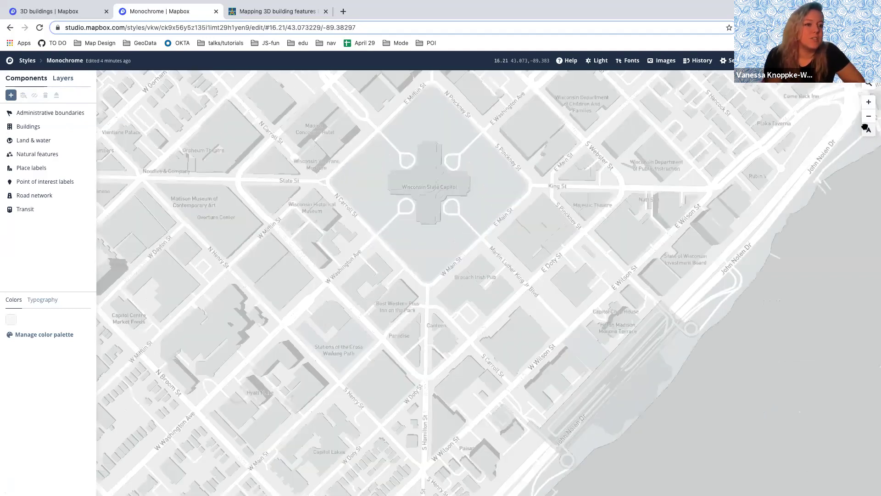
click(868, 104)
drag(868, 131, 852, 69)
drag(627, 287, 686, 302)
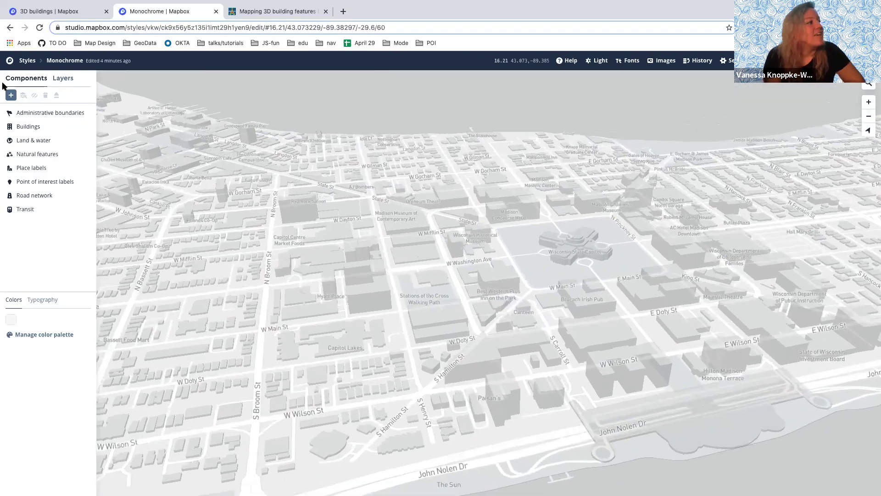
click(58, 78)
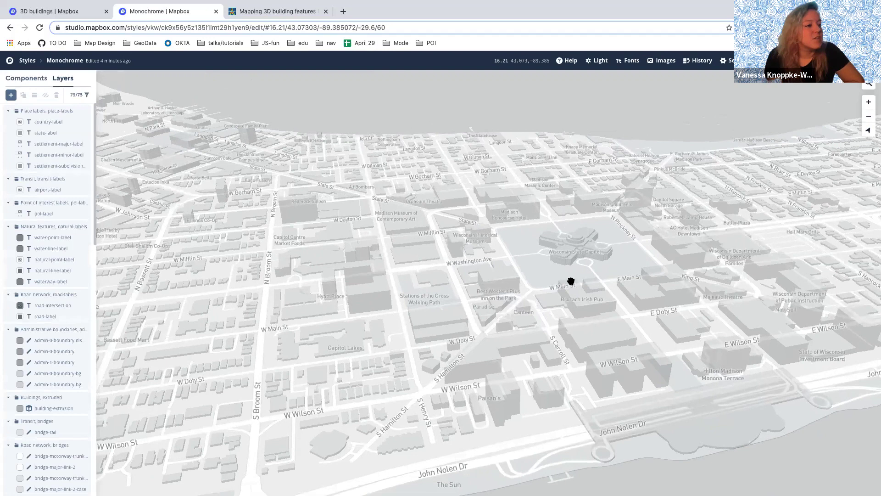
click(571, 241)
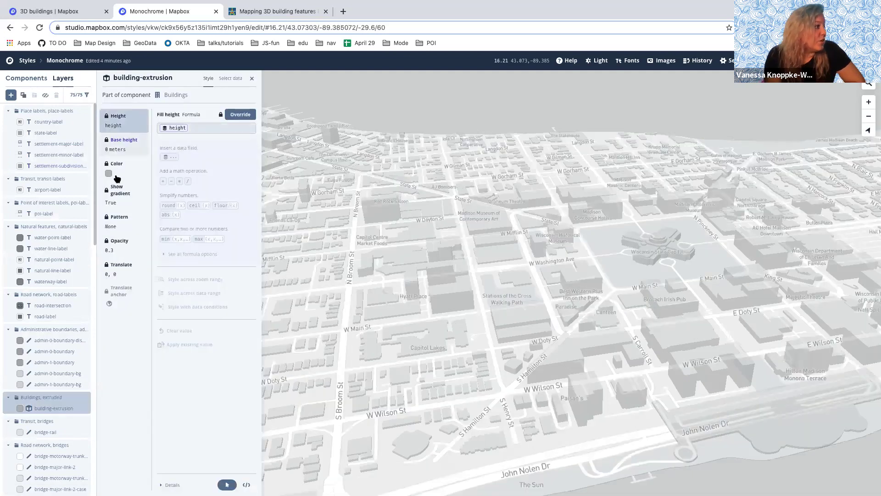
Try overriding the building-extrusion fill color with bright cyan (#41deec) and revert the override.
click(117, 171)
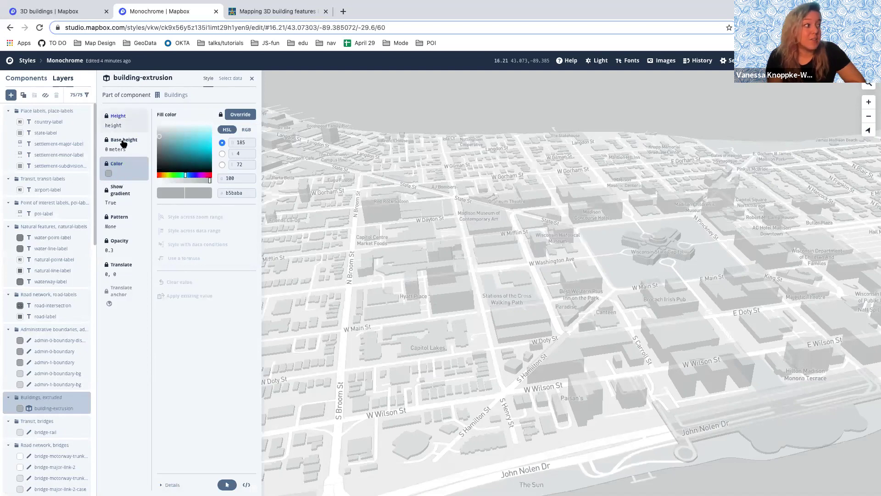
click(123, 120)
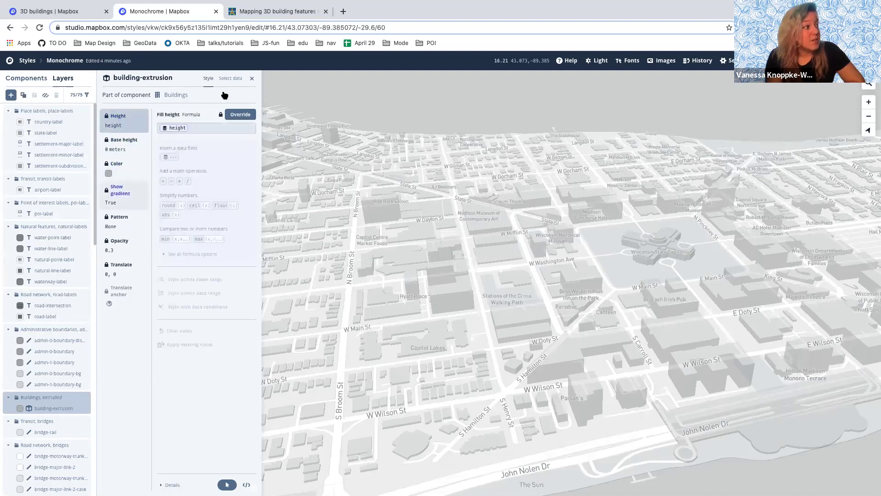
click(124, 172)
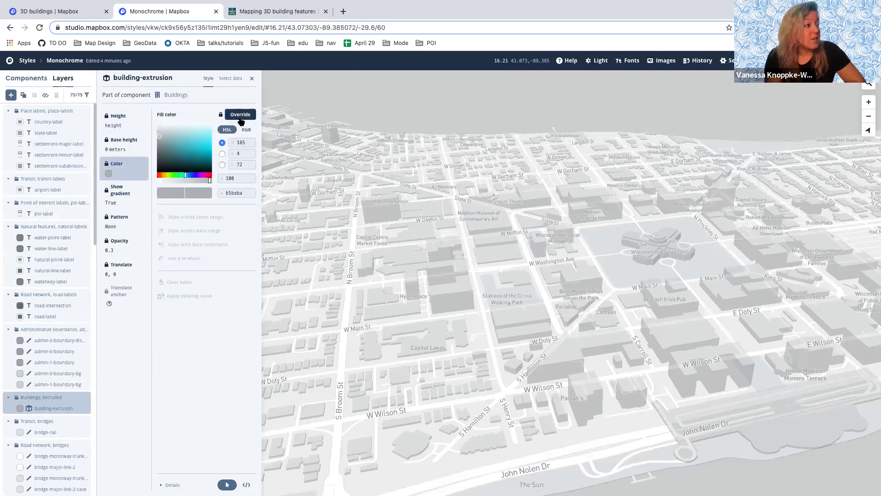
click(221, 116)
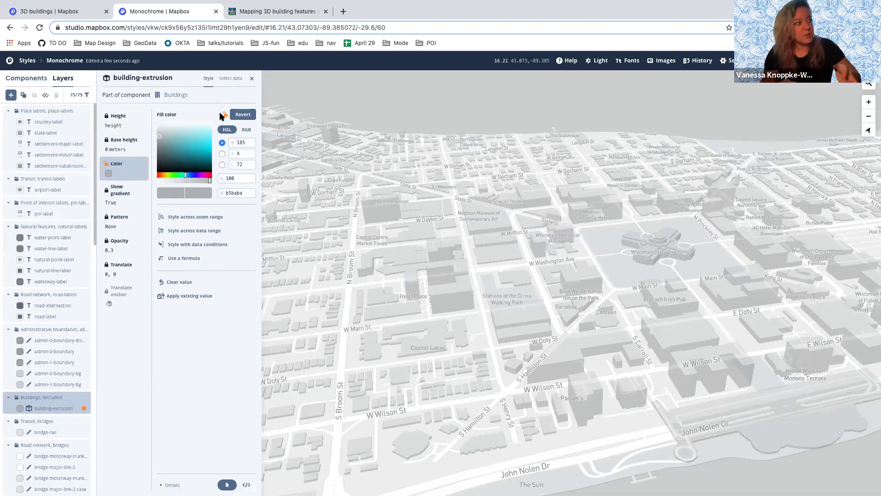
drag(193, 149, 205, 142)
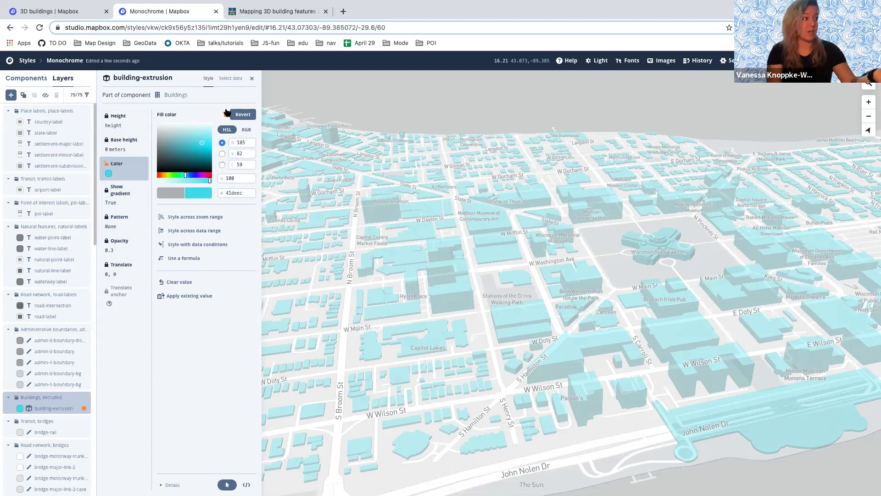
click(242, 115)
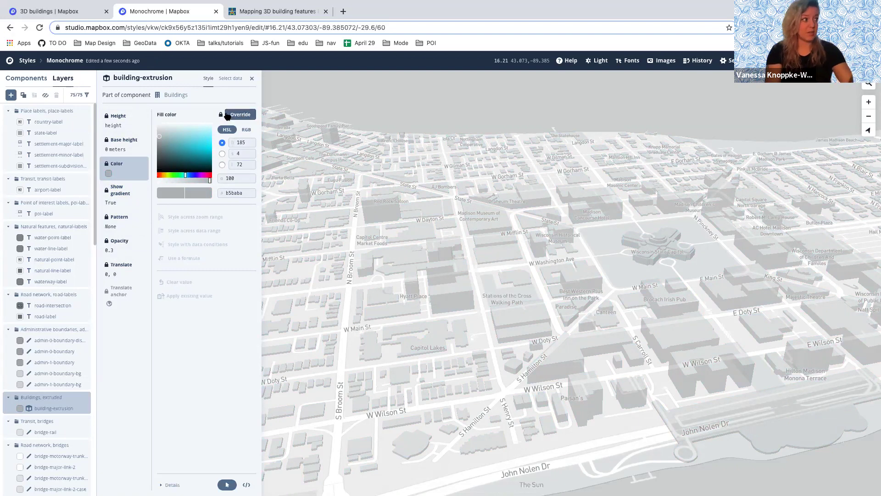
Override the building-extrusion fill color and style it across a data range based on the height field.
click(236, 116)
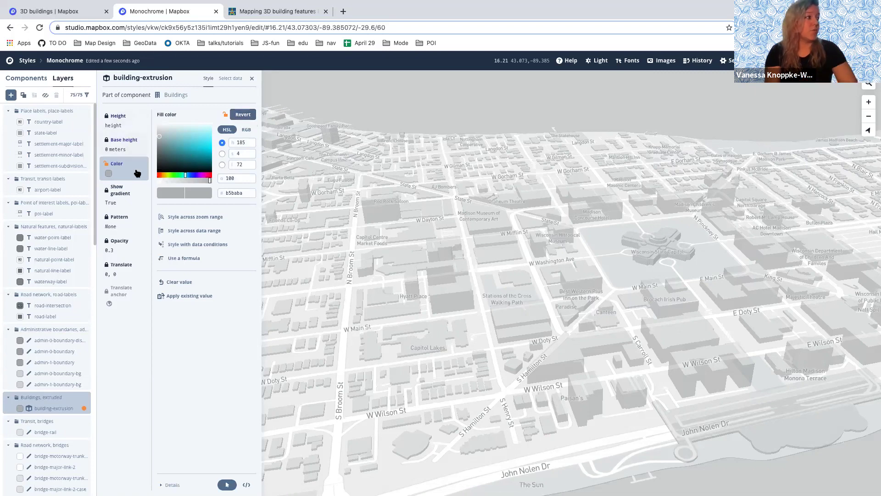
drag(384, 266, 202, 230)
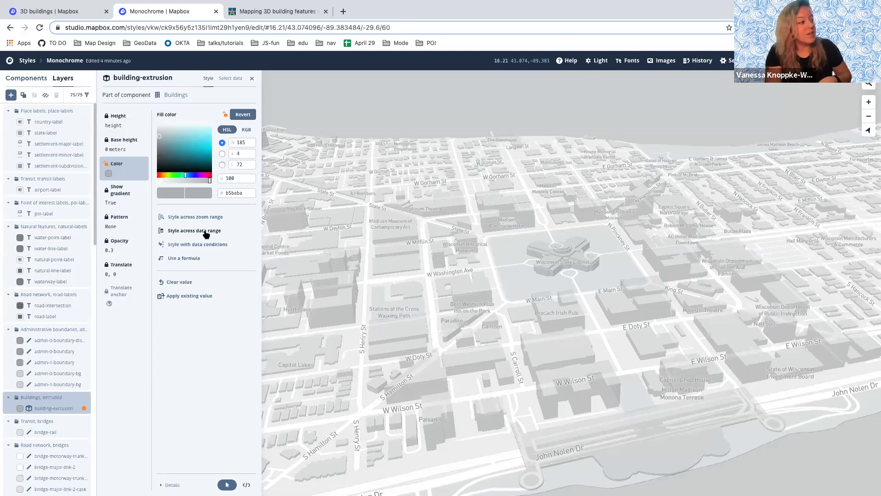
click(205, 233)
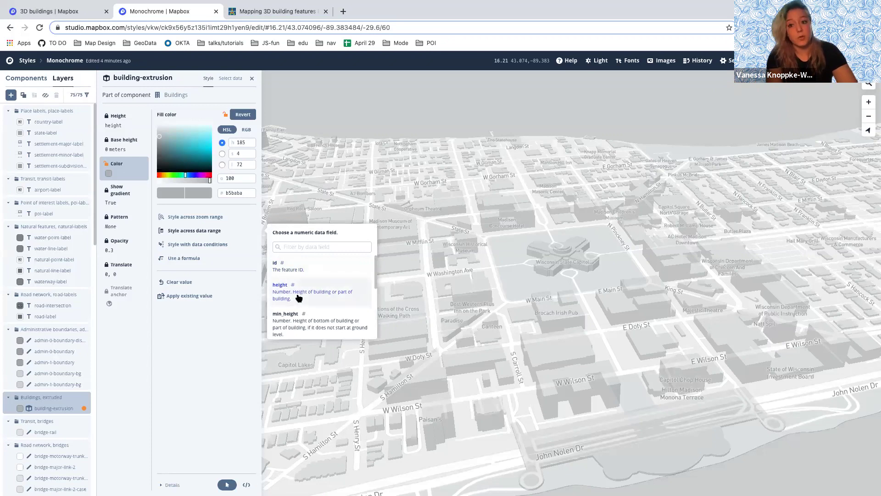
click(306, 281)
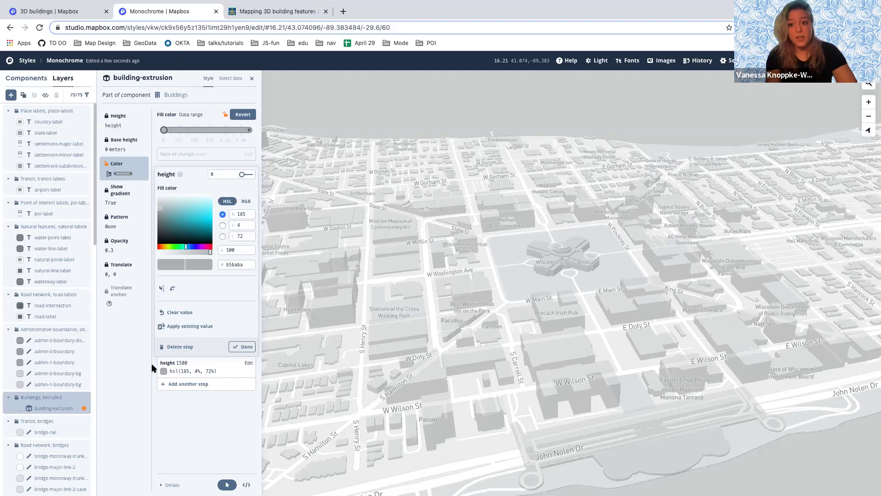
click(278, 11)
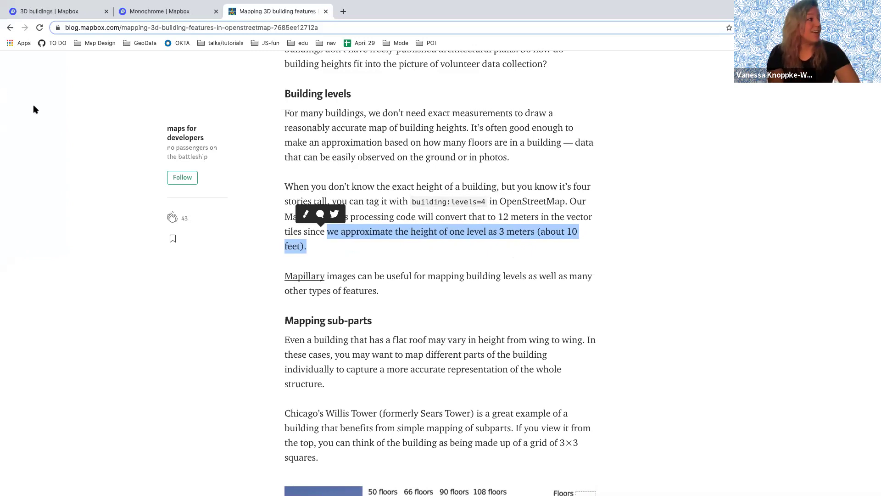
click(67, 14)
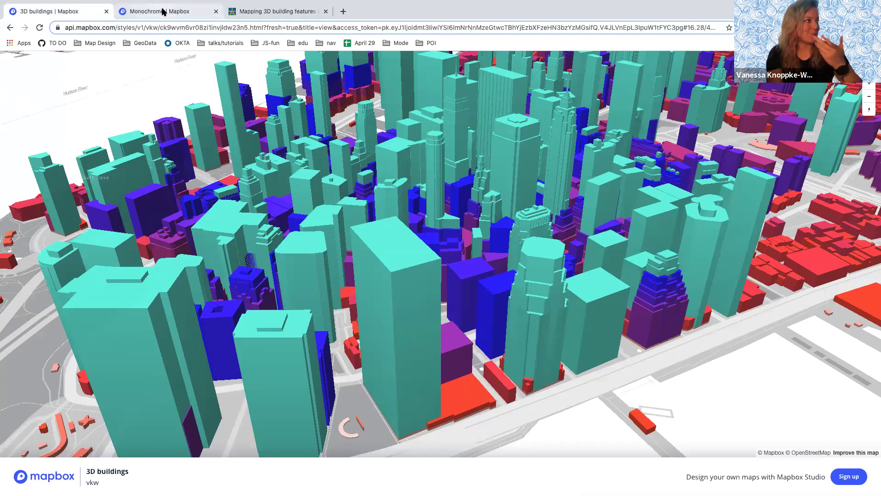
click(160, 13)
Set the fill color of the height 0 stop to white (#ffffff).
scroll(463, 197, down, 1)
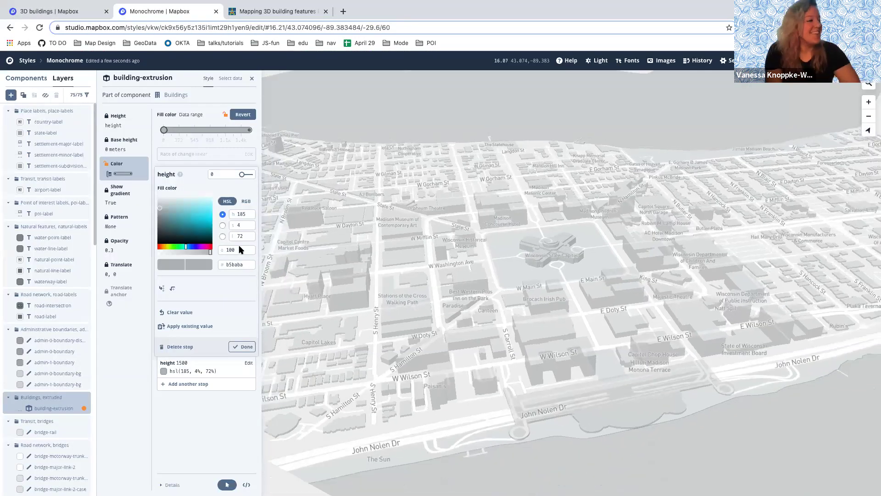
drag(187, 210, 148, 187)
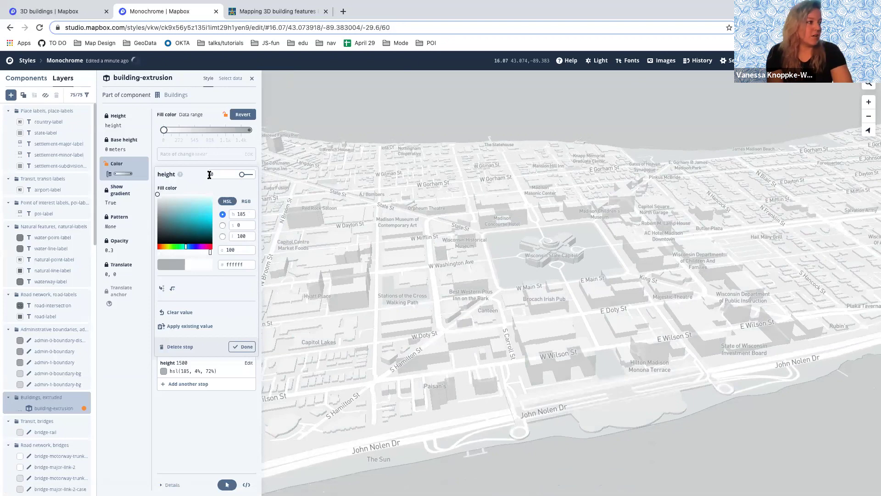
click(184, 213)
click(157, 195)
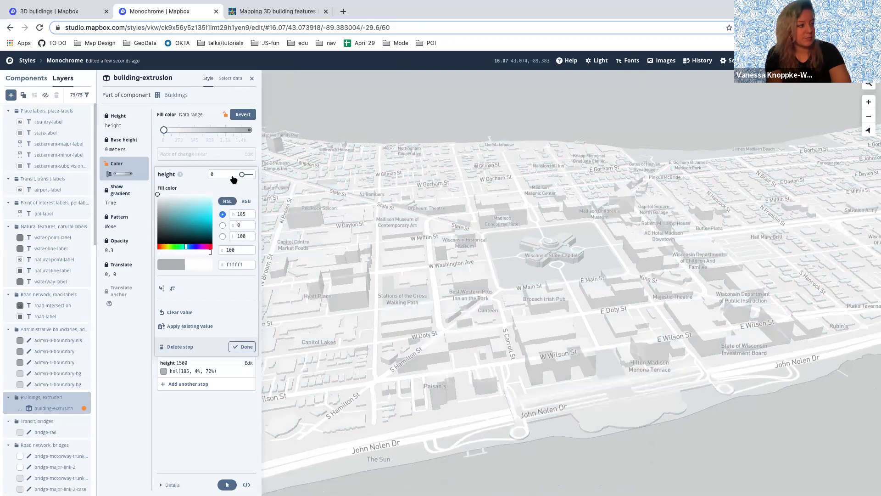
click(242, 346)
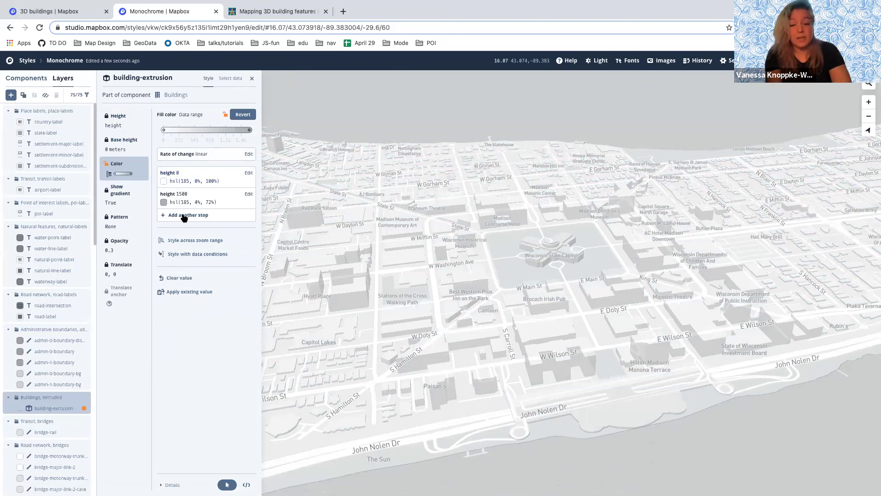
Add a fill color stop at height 7.5 and make it red, hsl(360, 97%, 49%).
click(184, 215)
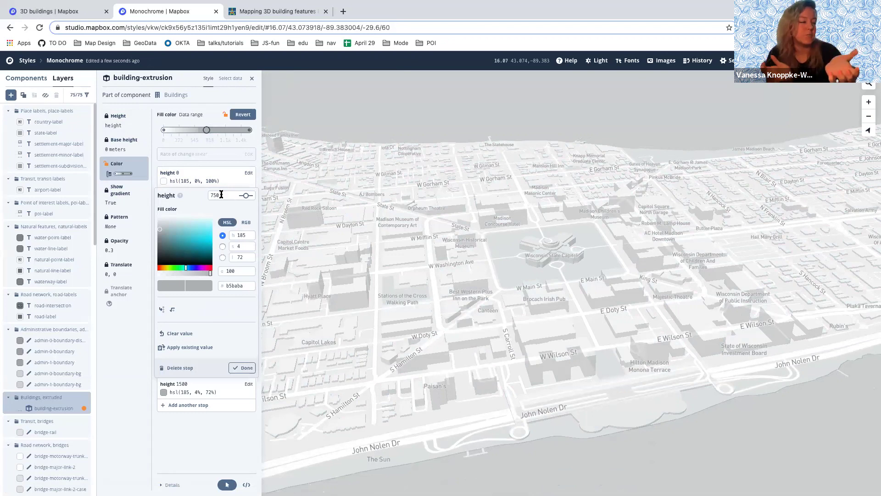
drag(223, 193, 200, 192)
text(7.5)
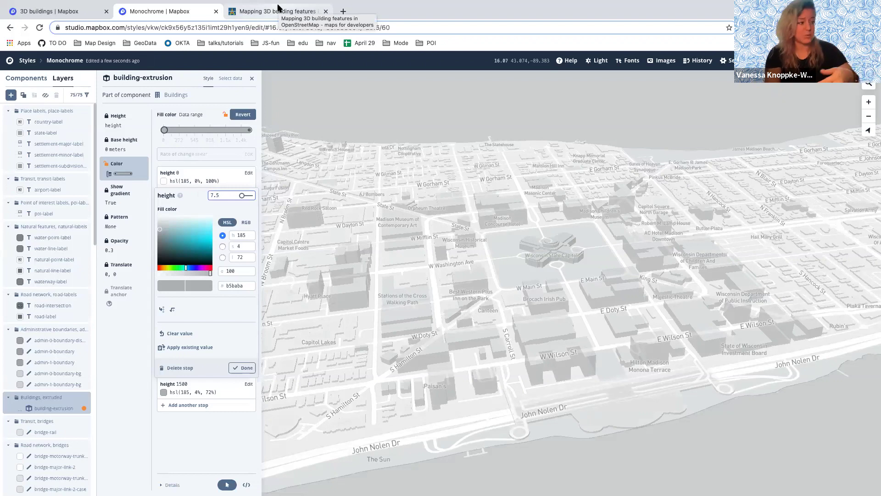
click(211, 267)
click(211, 241)
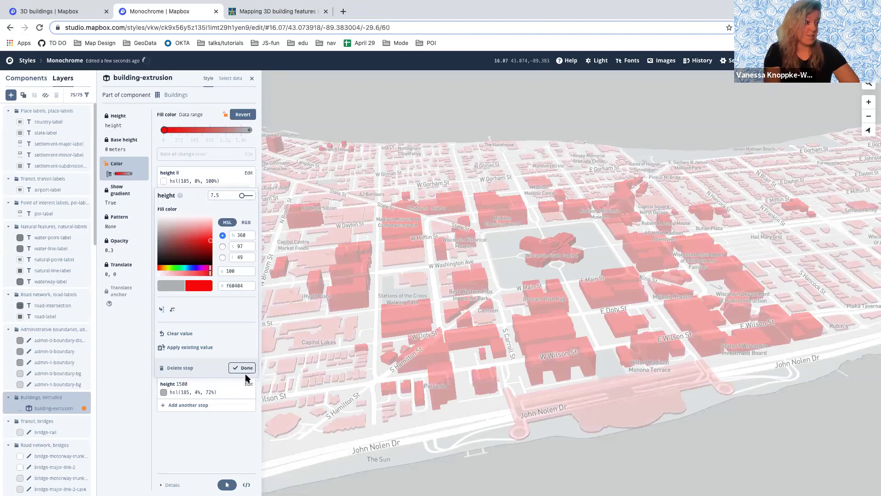
click(246, 368)
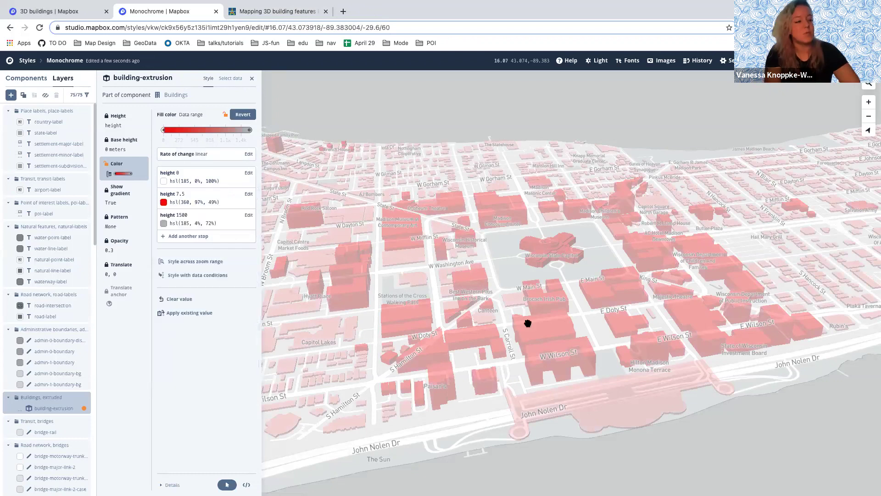
Override the building-extrusion layer's fill opacity and set it to 0.95.
drag(490, 307, 449, 295)
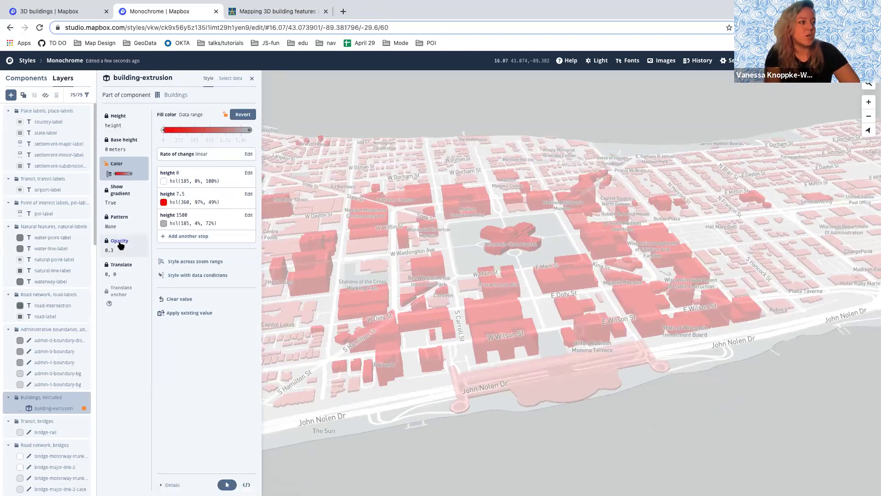
click(118, 243)
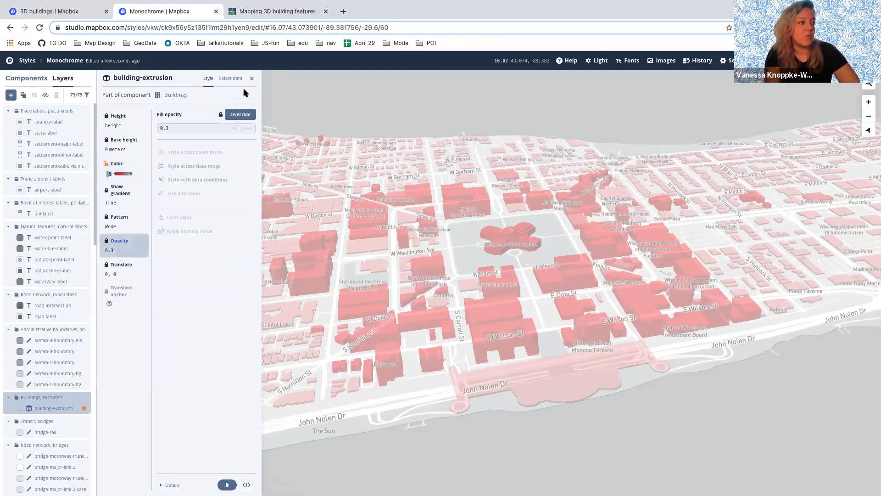
click(248, 114)
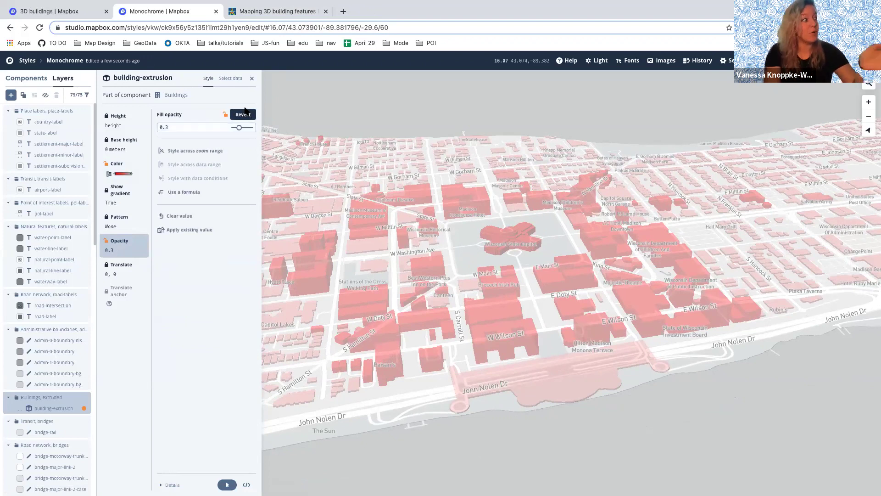
click(174, 128)
key(BackSpace)
text(95)
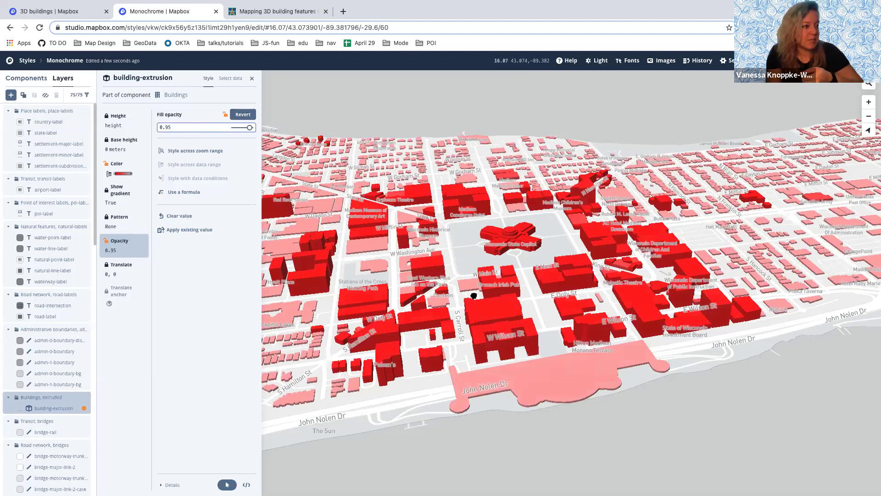
drag(474, 295, 482, 289)
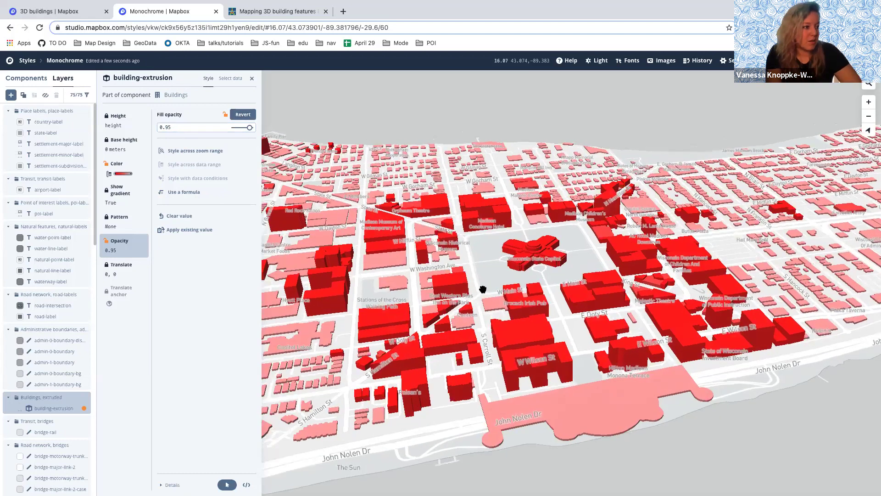
Add a fill color stop at height 100 in blue, hsl(220, 100%, 56%), to the building-extrusion data range.
click(120, 174)
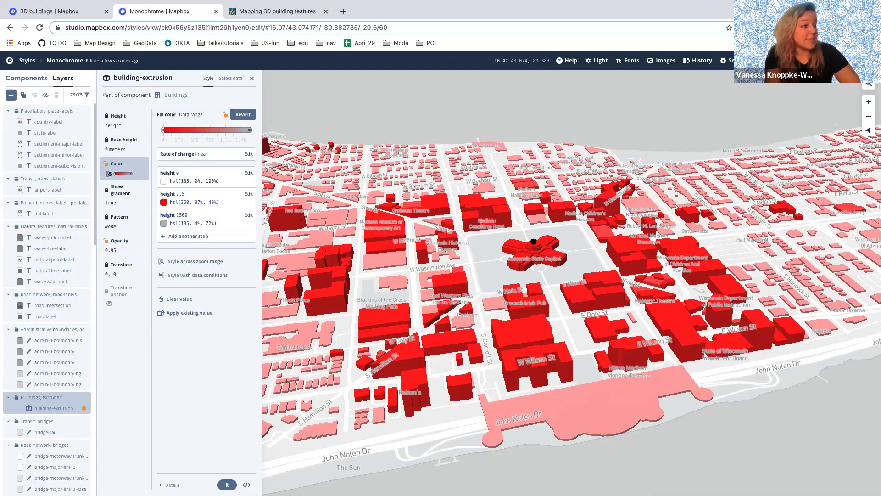
drag(438, 348, 527, 351)
drag(473, 304, 506, 271)
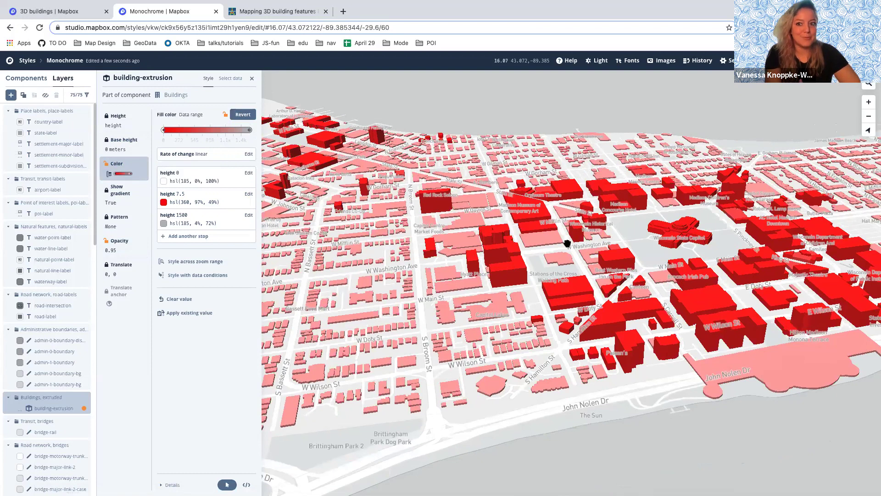
scroll(515, 239, up, 1)
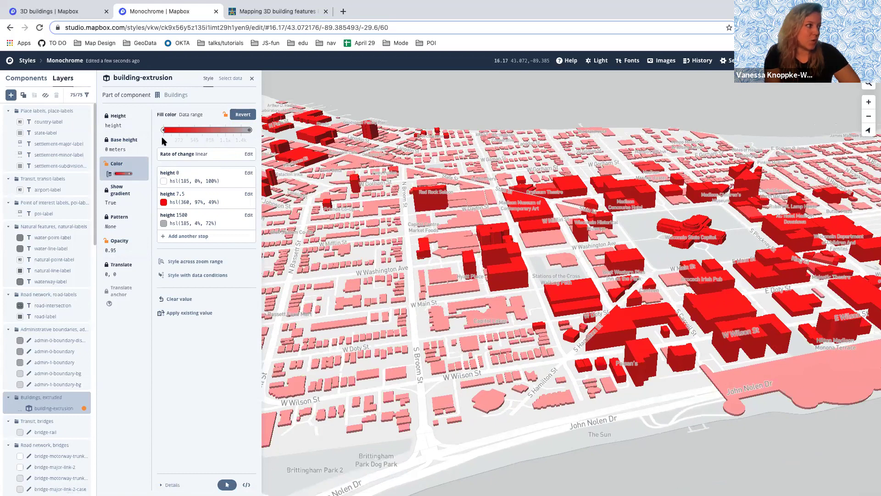
click(191, 236)
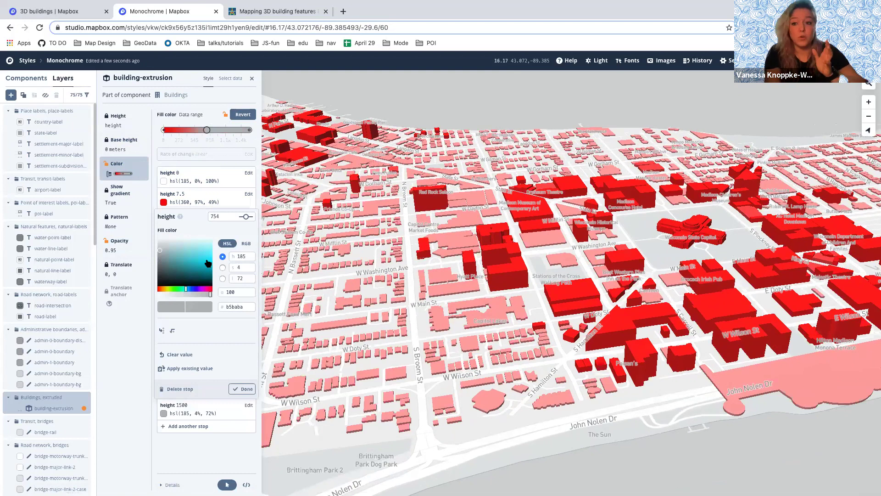
click(194, 289)
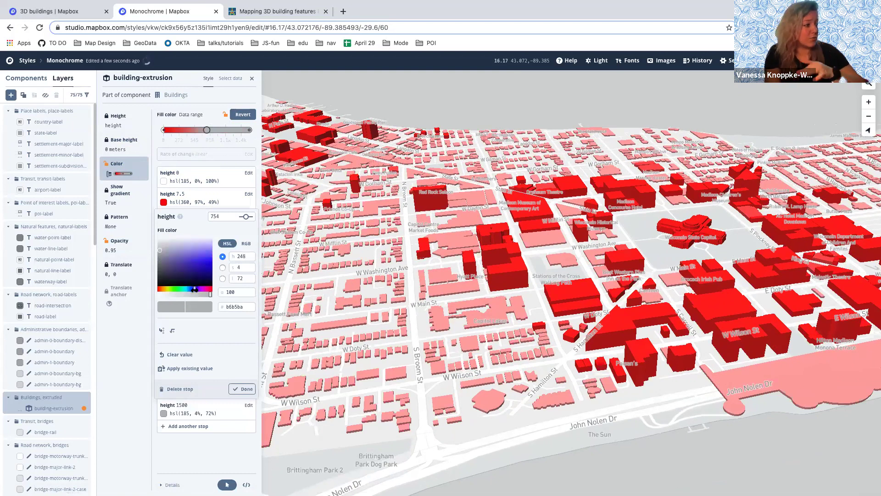
drag(204, 262, 217, 262)
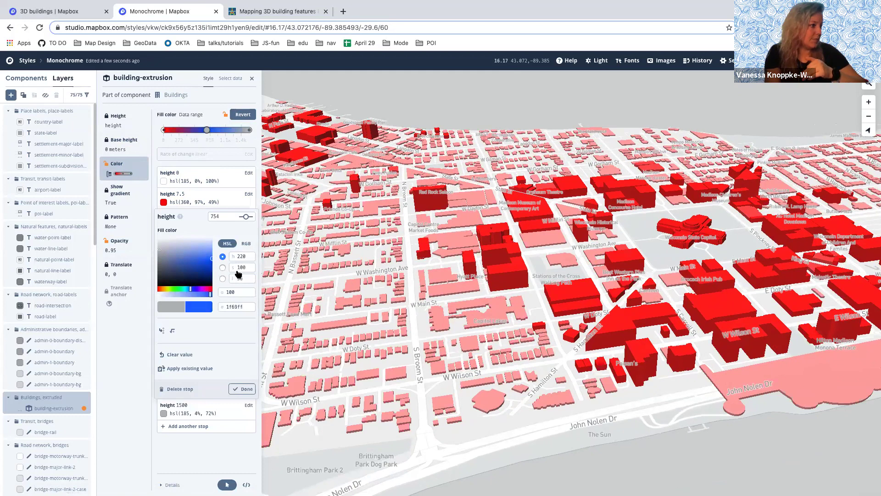
double_click(221, 215)
text(100)
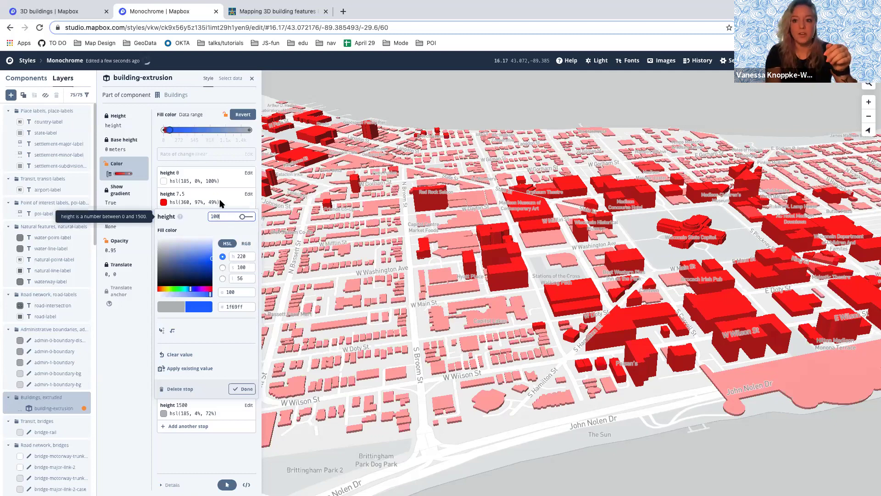
key(Return)
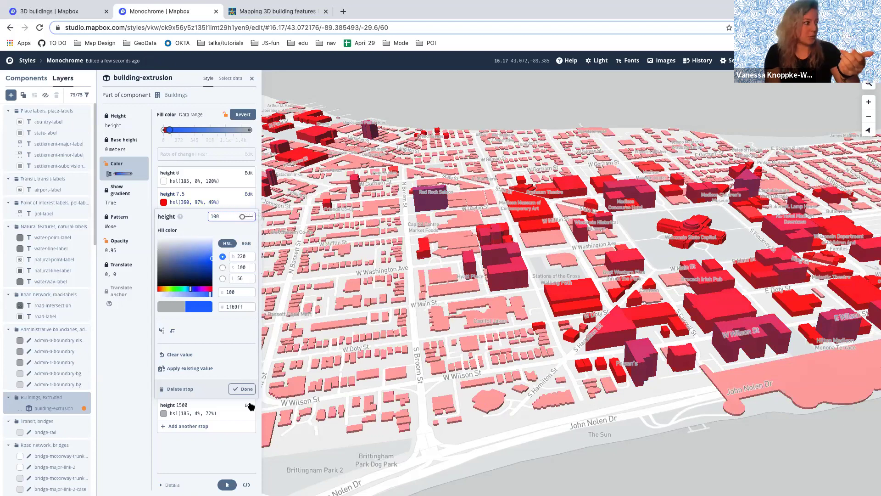
click(248, 388)
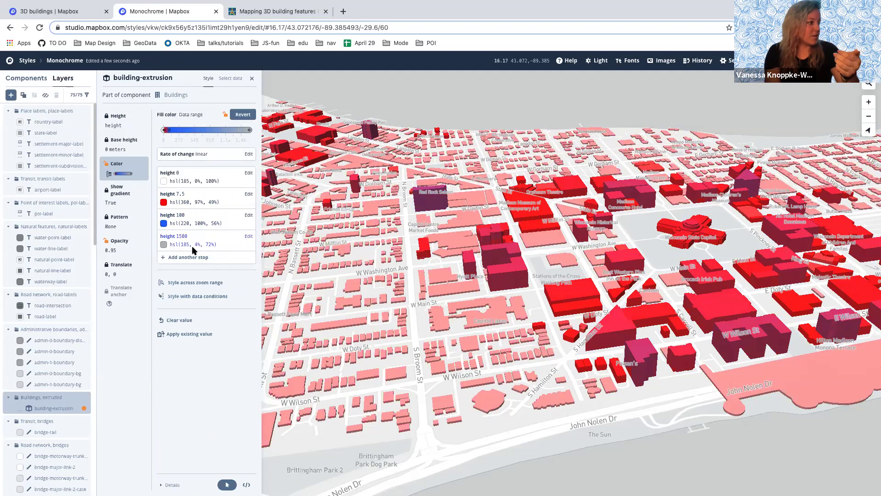
Change the tallest fill color stop to height 101 and make it cyan, hsl(185, 100%, 54%).
click(226, 239)
drag(201, 279, 222, 284)
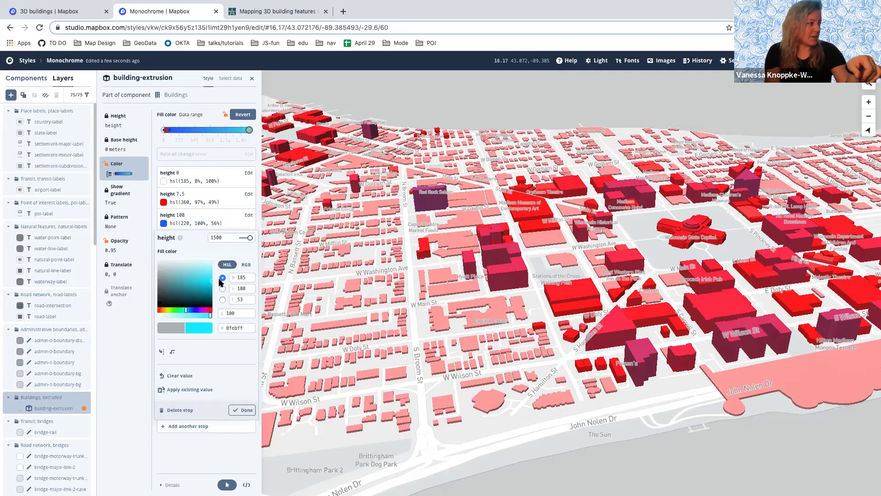
drag(223, 238, 190, 237)
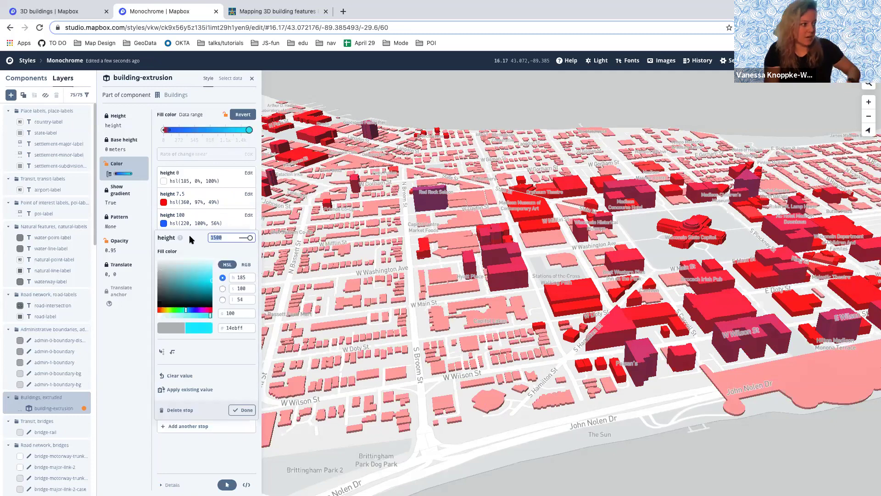
text(101)
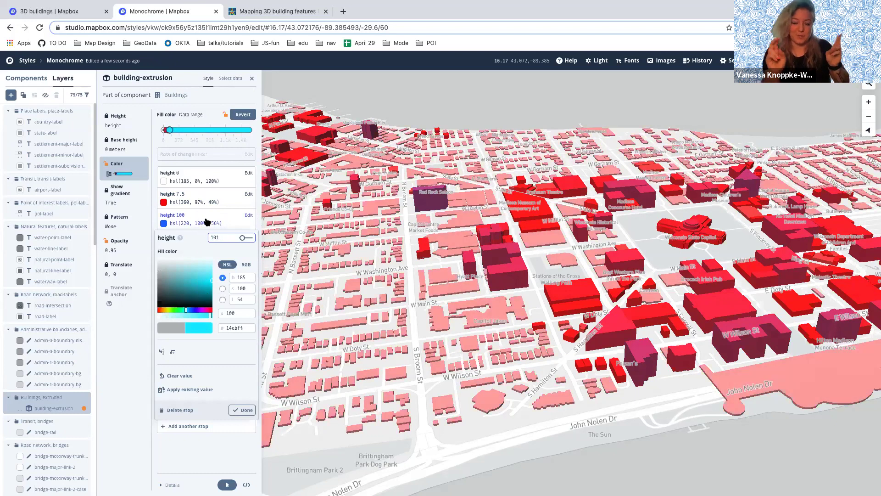
click(239, 410)
Examine how the height-based colors look on the buildings around downtown Madison from several viewing angles.
key(ctrl+Up)
key(ctrl+Up)
click(495, 259)
drag(385, 228, 473, 235)
drag(313, 198, 596, 235)
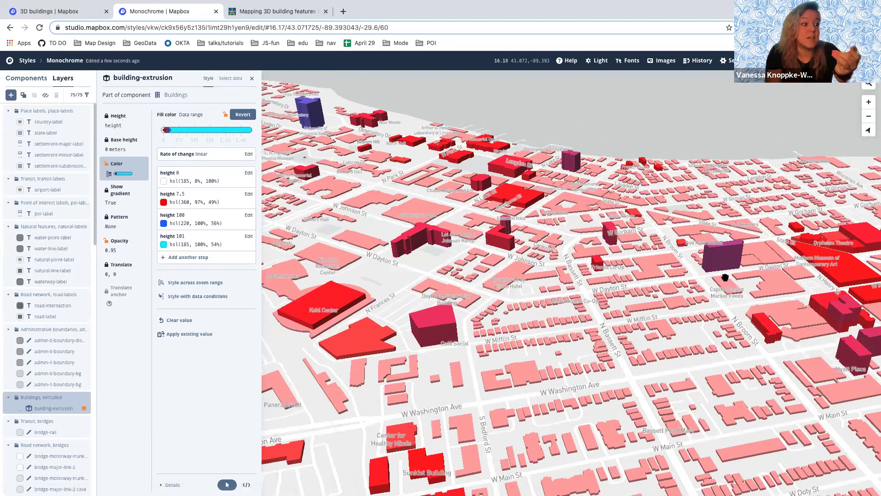
drag(723, 277, 400, 235)
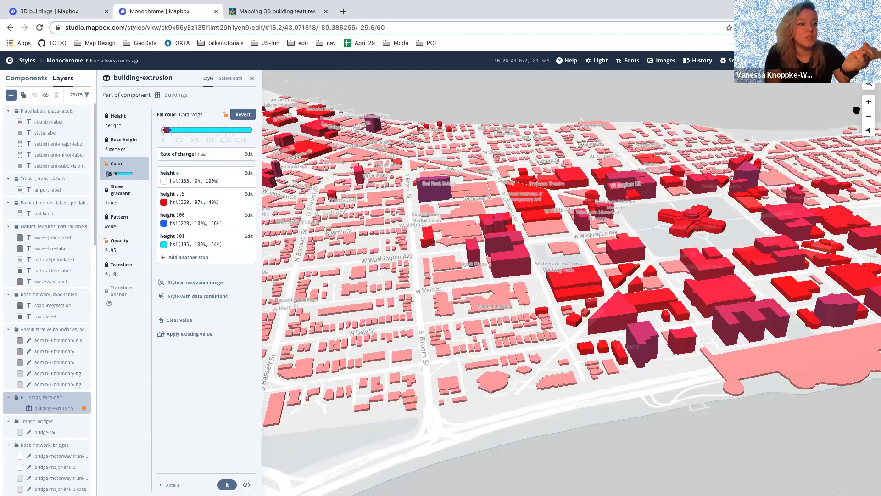
drag(868, 130, 838, 103)
drag(580, 185, 456, 326)
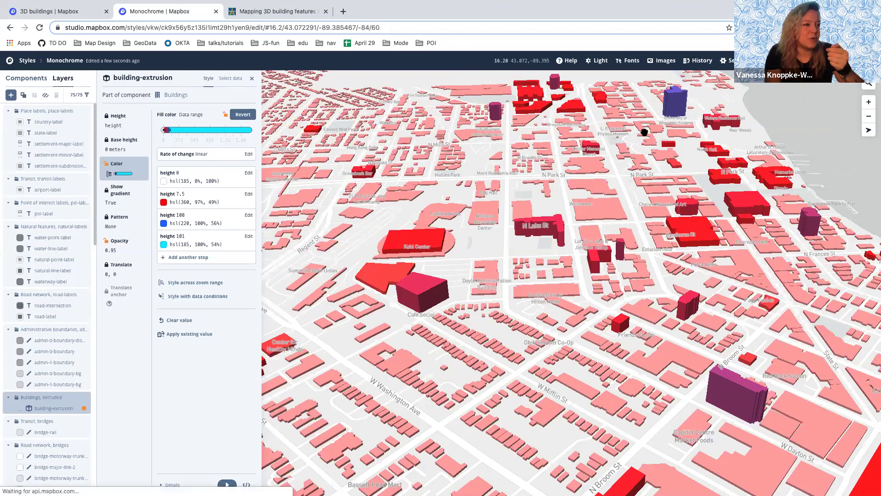
drag(644, 132, 625, 171)
drag(697, 224, 612, 123)
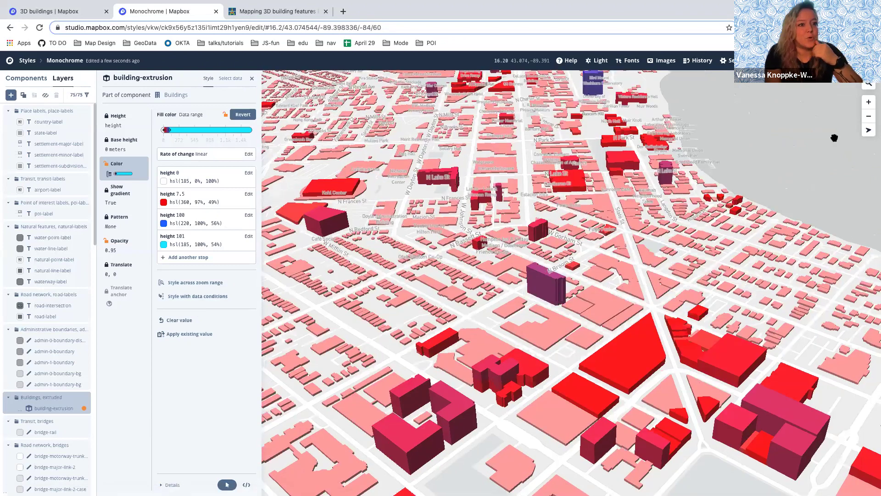
Search the map for New York City, go to the city result and bring Manhattan into view.
drag(872, 129, 817, 85)
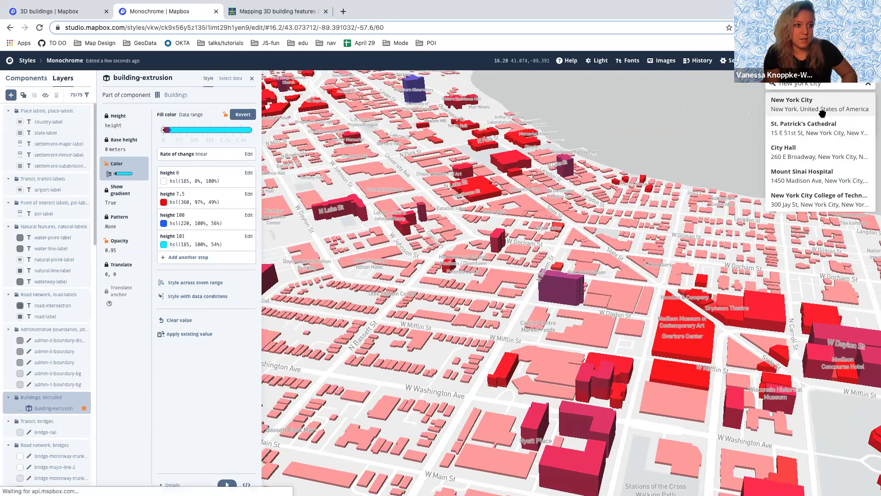
click(821, 113)
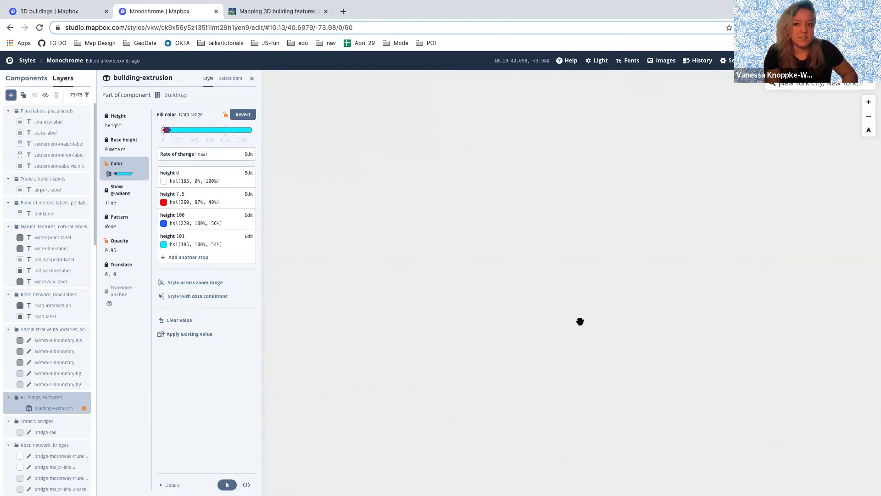
scroll(574, 275, up, 5)
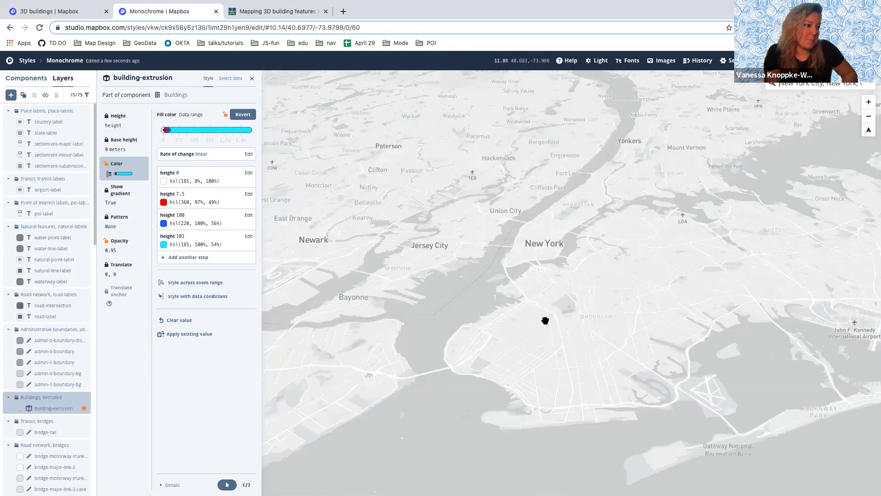
scroll(530, 271, up, 2)
drag(531, 274, 568, 331)
scroll(568, 329, up, 5)
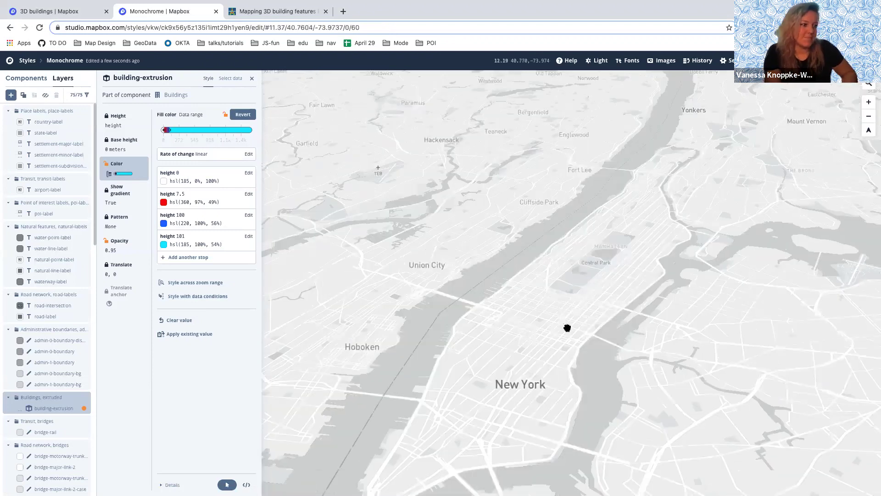
scroll(582, 250, up, 2)
drag(504, 385, 525, 293)
scroll(525, 293, up, 3)
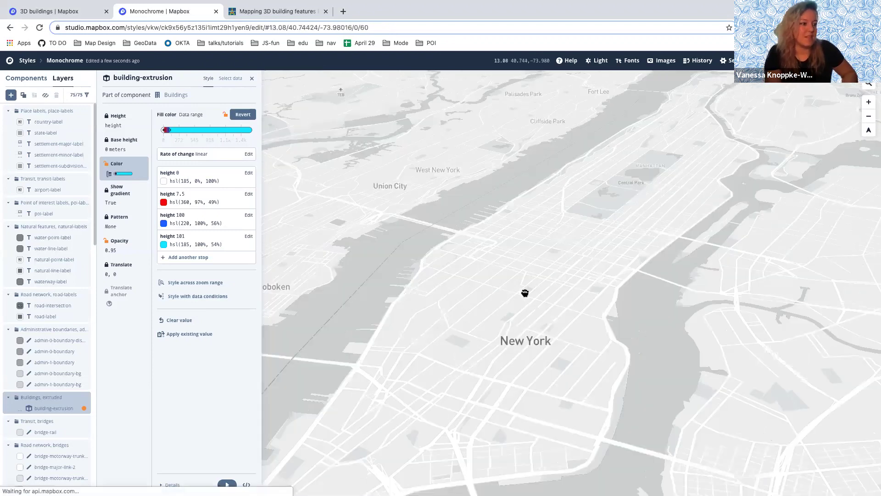
Inspect the height-colored buildings in Manhattan around Lexington Ave and E 32nd St, up close and from farther out.
scroll(525, 292, up, 6)
scroll(509, 353, up, 5)
drag(509, 352, 627, 282)
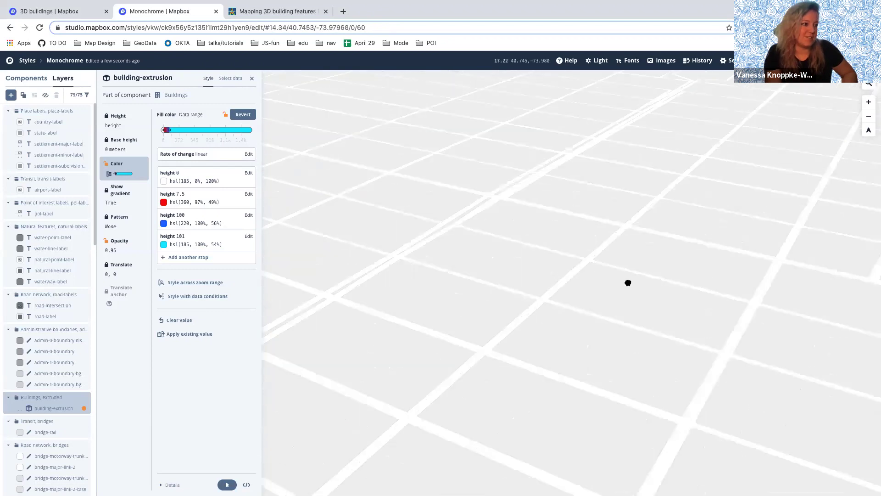
scroll(621, 280, up, 3)
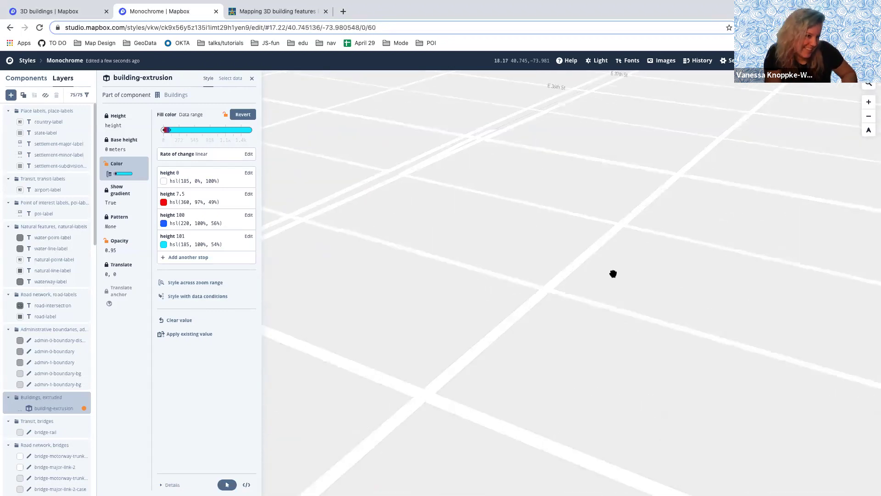
scroll(613, 274, up, 3)
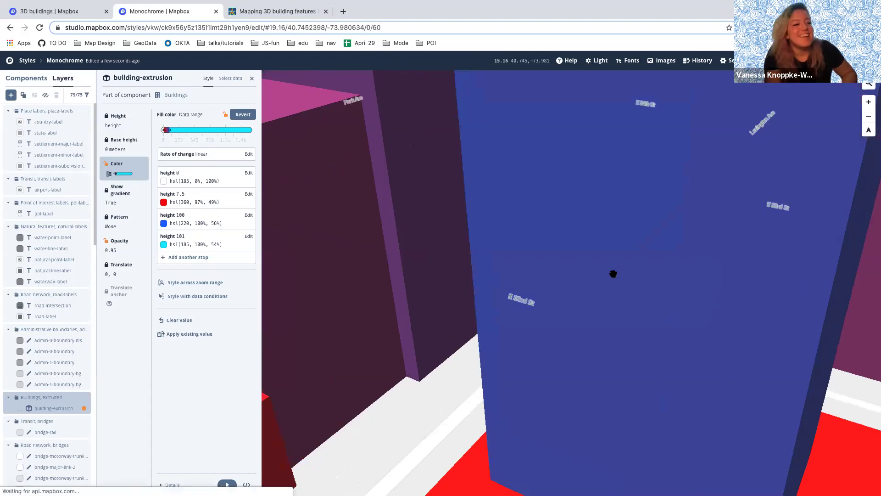
scroll(615, 272, up, 5)
scroll(618, 270, down, 5)
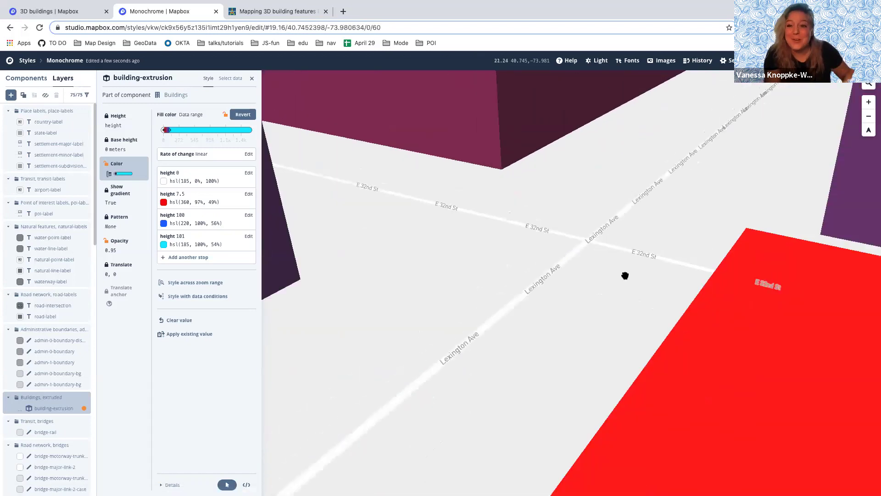
scroll(627, 275, down, 4)
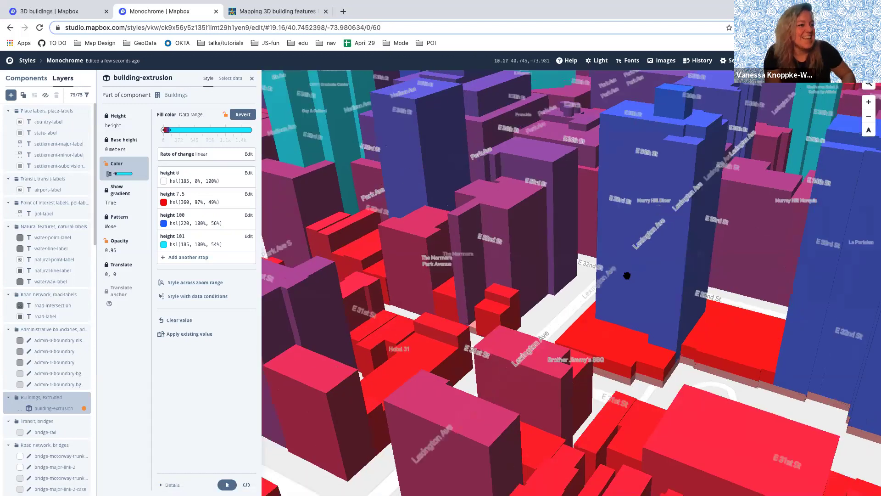
scroll(631, 273, down, 2)
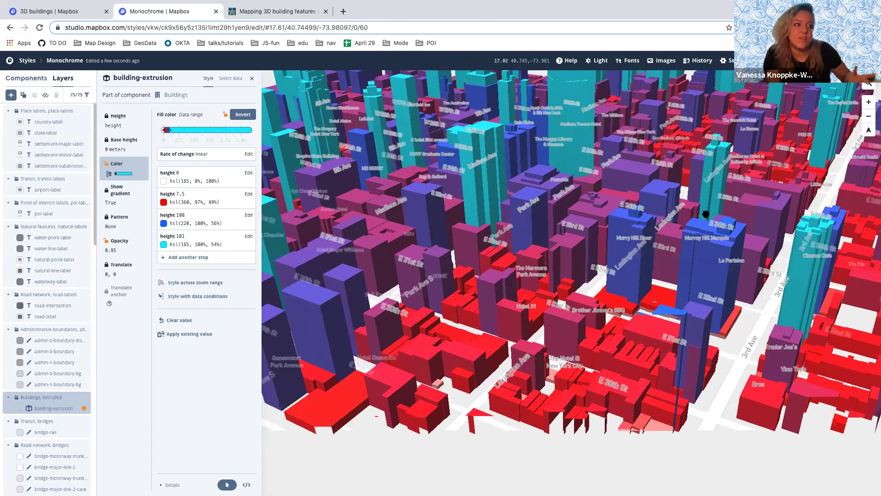
scroll(702, 214, down, 3)
scroll(867, 134, down, 1)
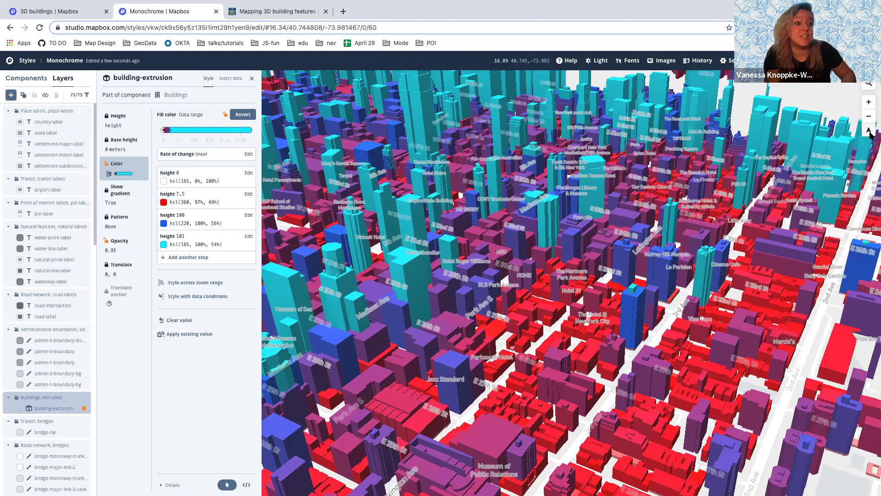
scroll(849, 130, down, 4)
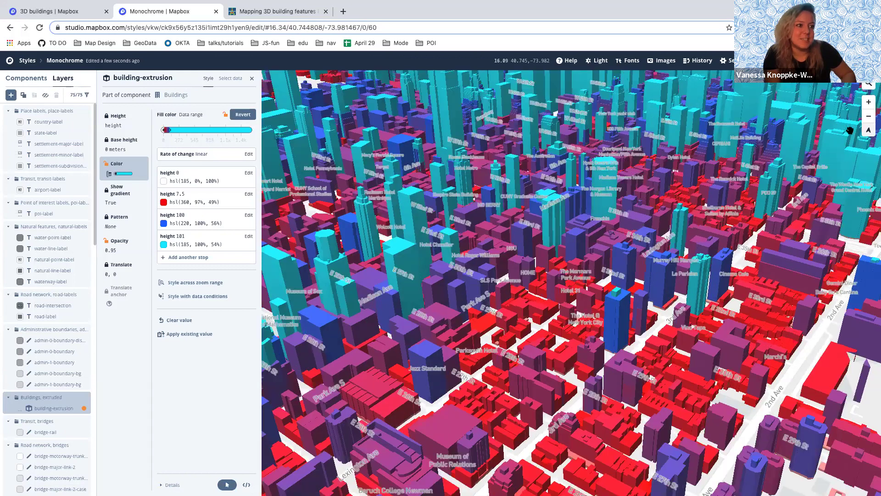
Examine the height-colored buildings in Lower Manhattan's Financial District along FDR Dr.
scroll(593, 296, down, 3)
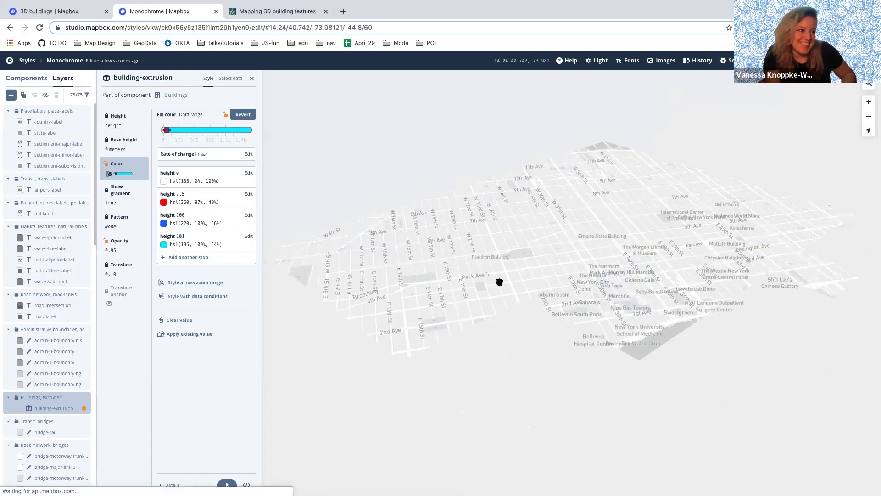
drag(495, 275, 567, 265)
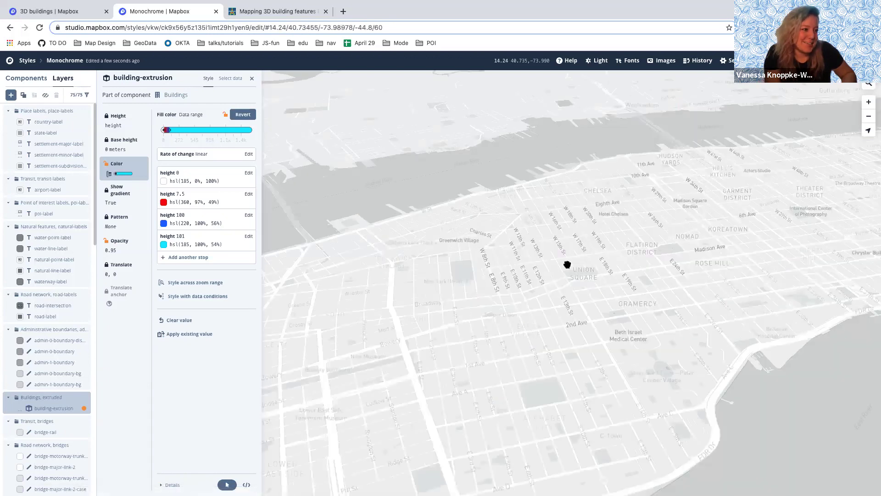
scroll(577, 250, up, 1)
drag(481, 358, 580, 290)
drag(463, 320, 436, 315)
scroll(439, 300, up, 3)
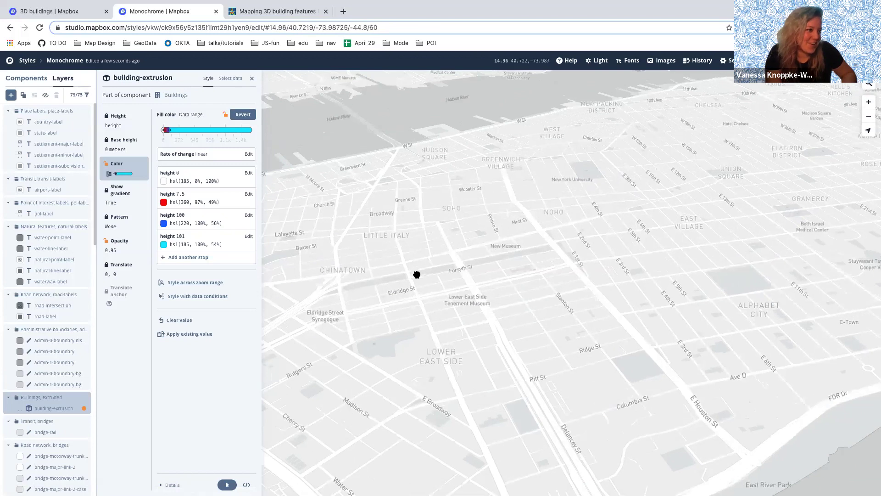
drag(417, 276, 664, 271)
drag(384, 260, 673, 273)
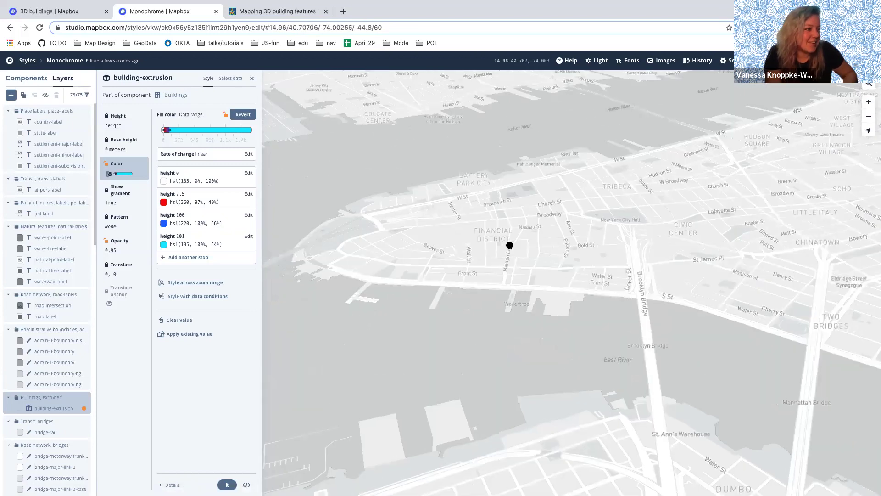
drag(509, 244, 497, 271)
scroll(482, 323, up, 2)
scroll(482, 323, up, 2)
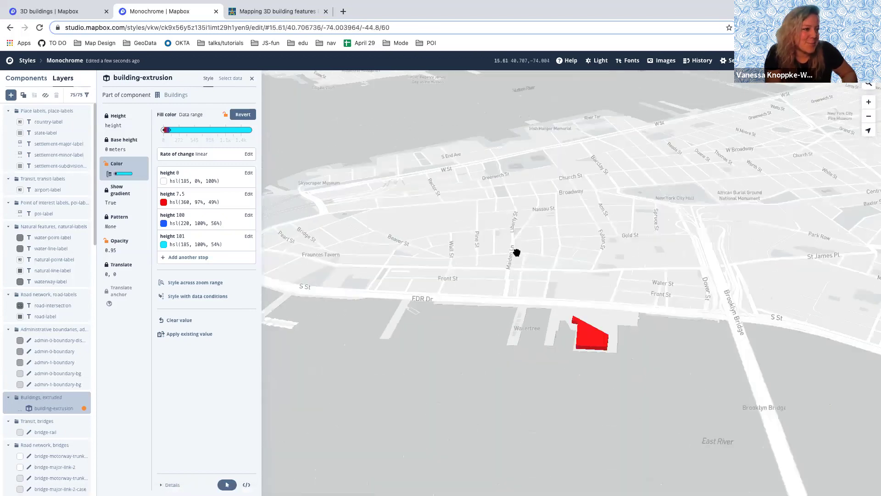
scroll(545, 202, up, 2)
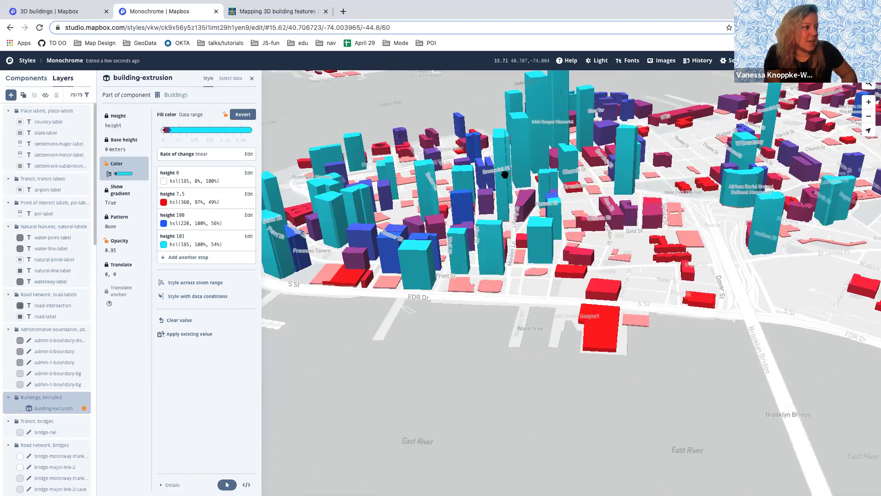
scroll(505, 175, up, 2)
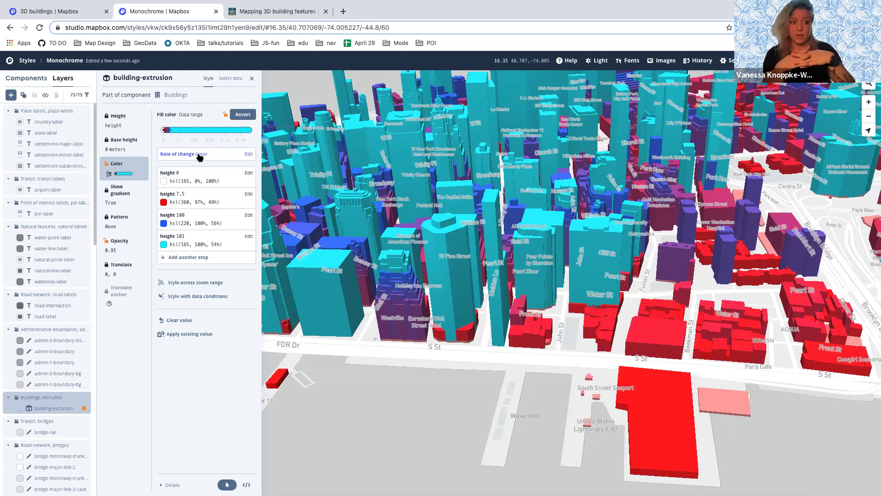
Try the step rate of change on the building-extrusion fill color and return it to linear.
click(199, 158)
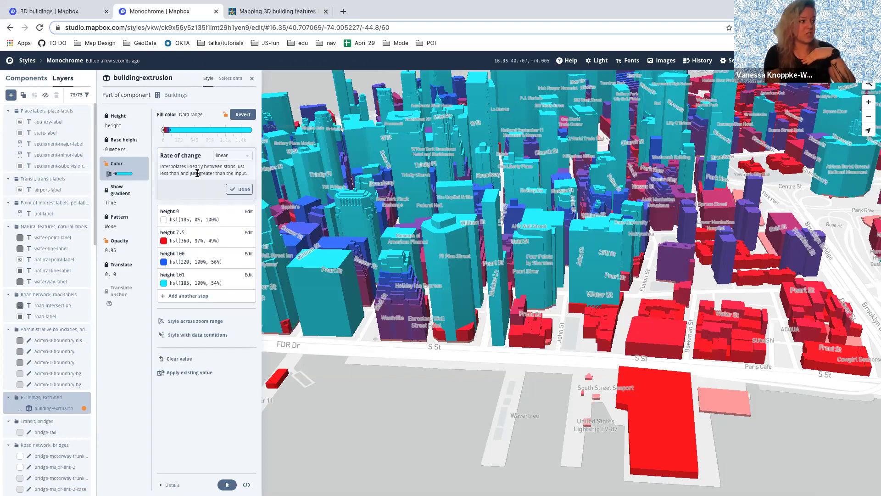
click(230, 155)
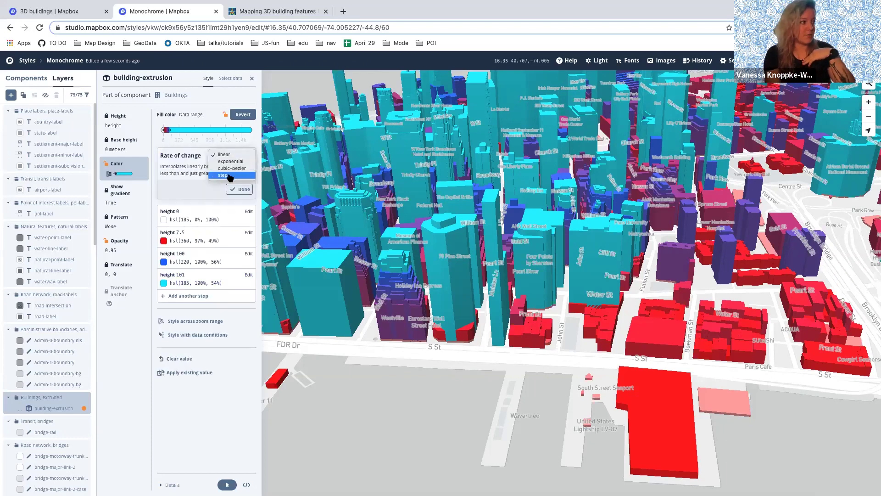
click(226, 155)
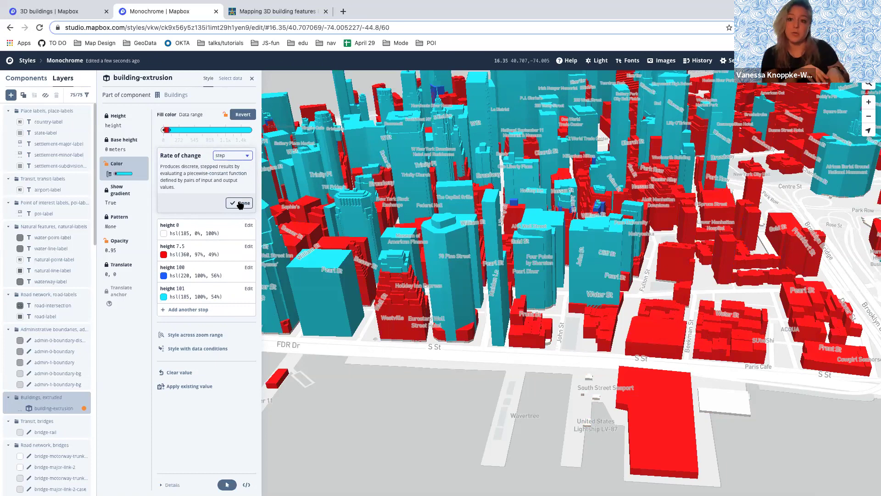
click(232, 155)
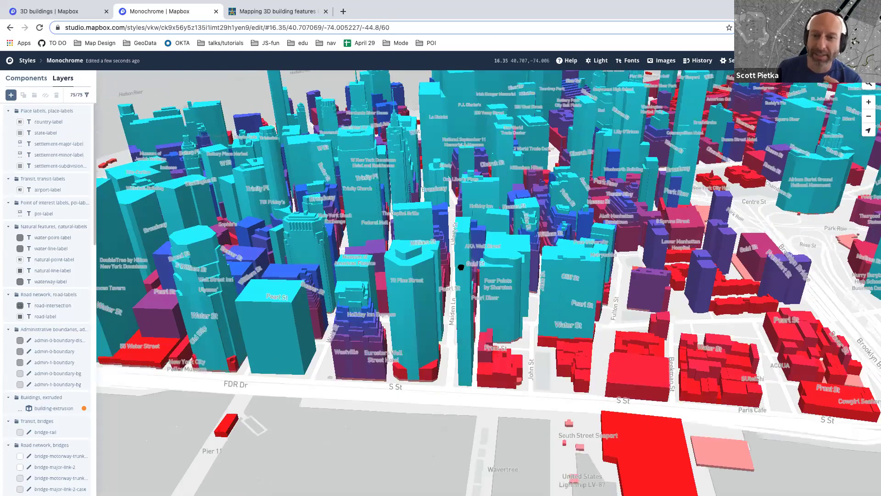
Review the linear height coloring on the buildings around Wall St and Water St from different distances.
drag(461, 267, 458, 263)
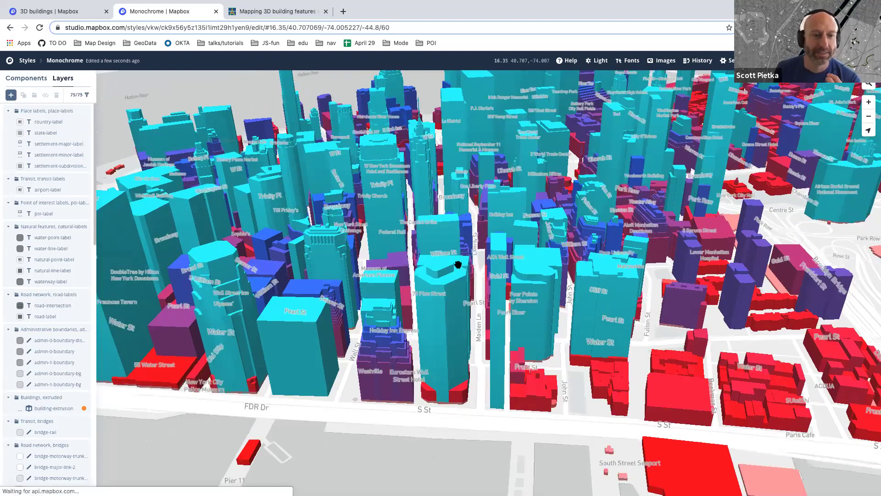
scroll(430, 299, down, 4)
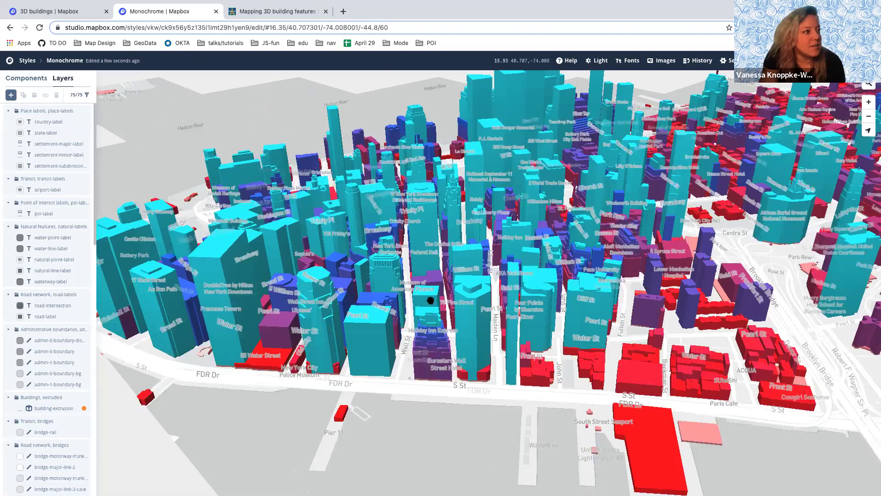
drag(329, 264, 375, 282)
scroll(374, 281, down, 2)
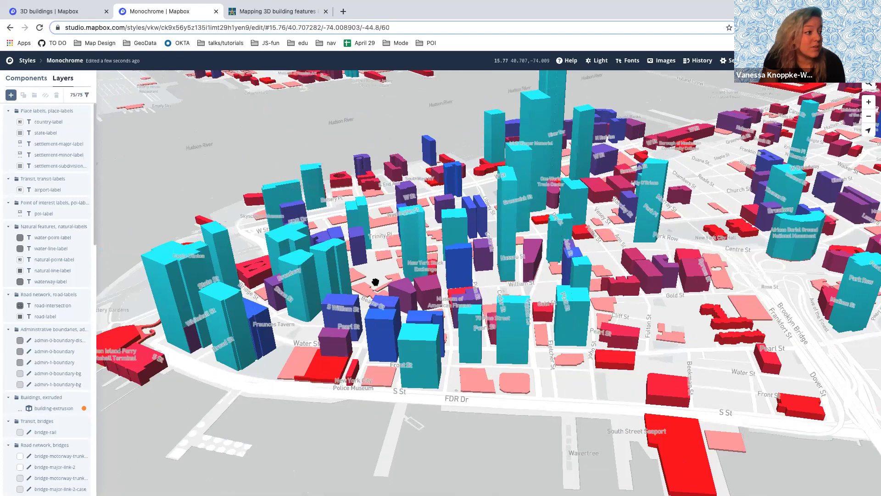
scroll(375, 282, up, 5)
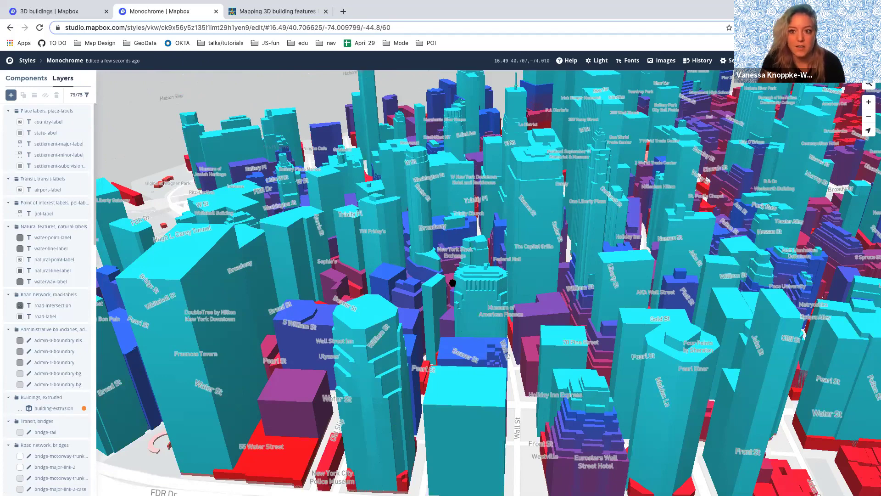
Review the Monochrome style's Share & develop options, including the downloadable Monochrome.zip stylesheet, and return to the map.
key(Down)
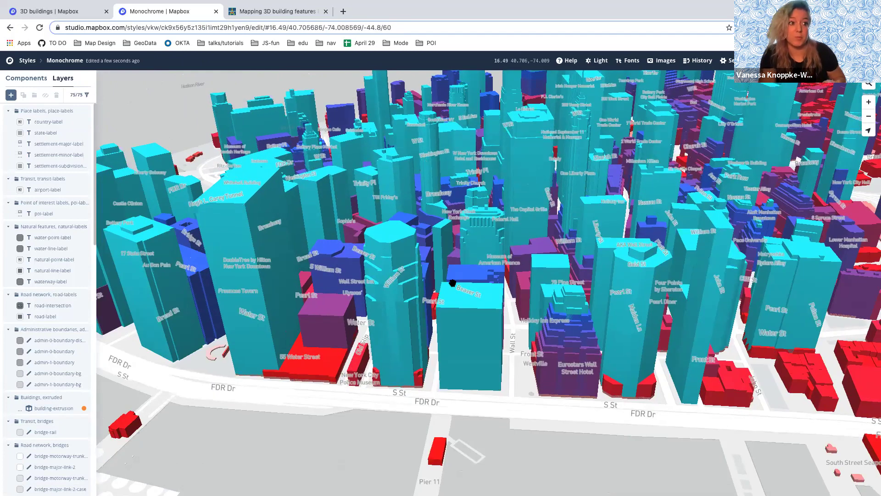
click(849, 60)
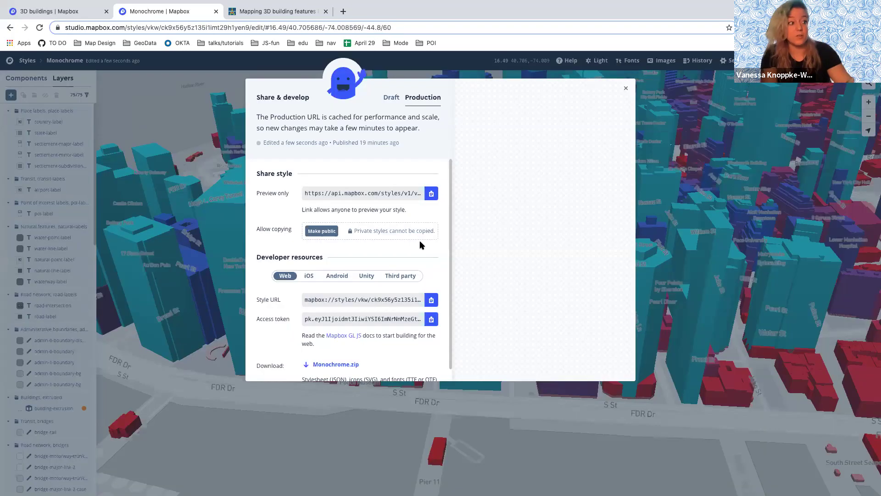
scroll(404, 214, down, 1)
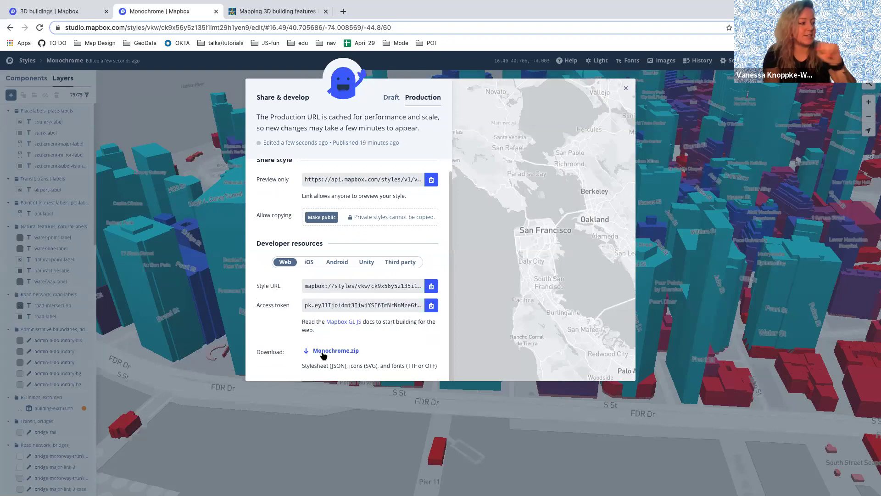
scroll(303, 370, up, 1)
drag(302, 369, 345, 370)
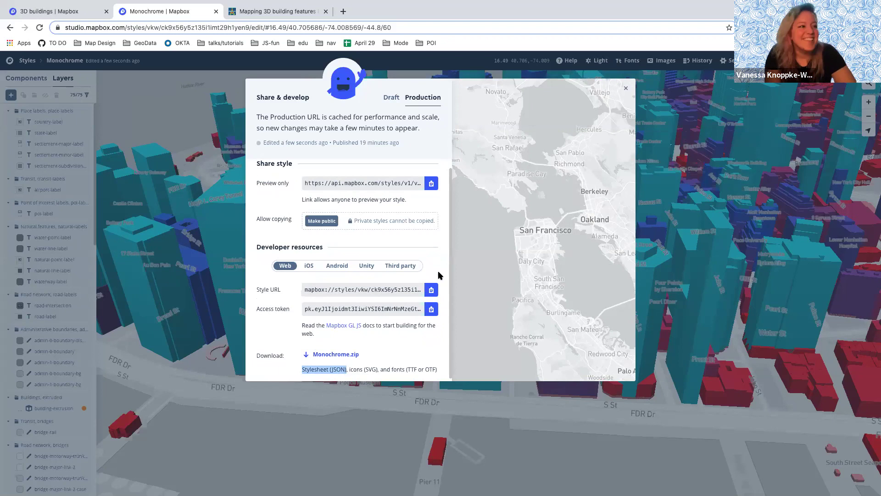
click(626, 89)
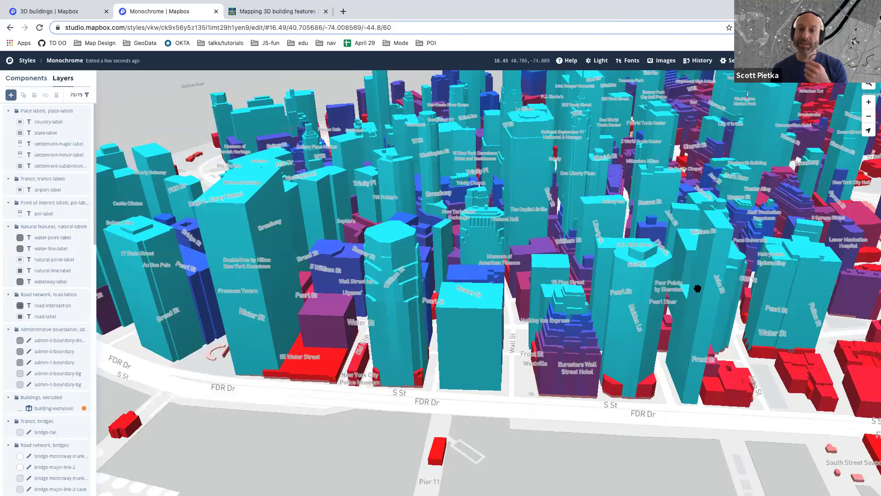
Compare the height-colored buildings around Wall St and FDR Dr from close up and farther out.
drag(670, 292, 483, 312)
scroll(483, 312, up, 2)
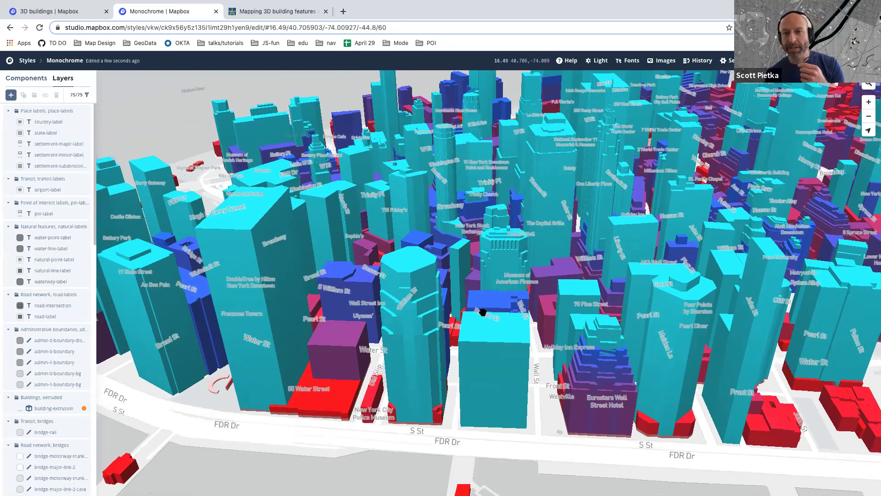
scroll(483, 312, down, 5)
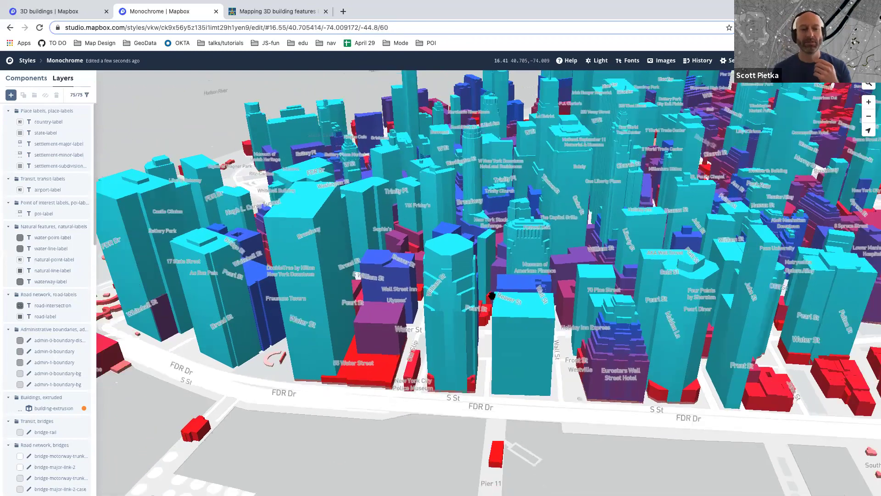
drag(484, 275, 459, 301)
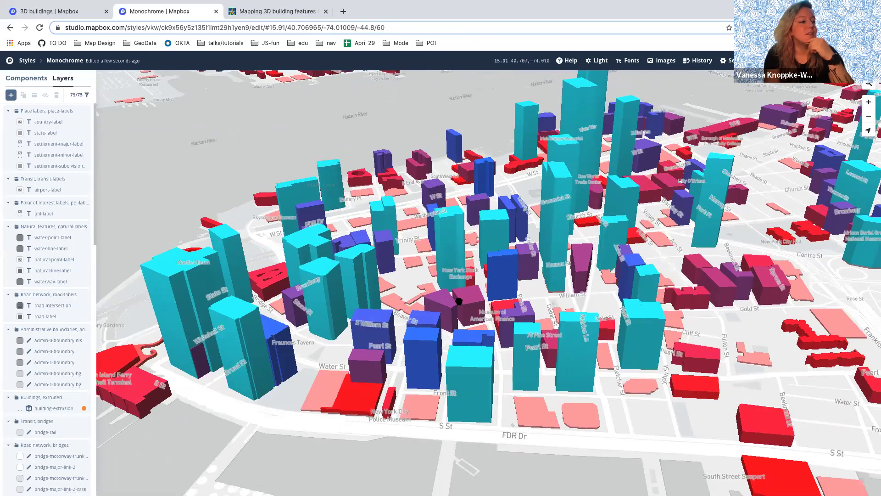
scroll(459, 301, up, 3)
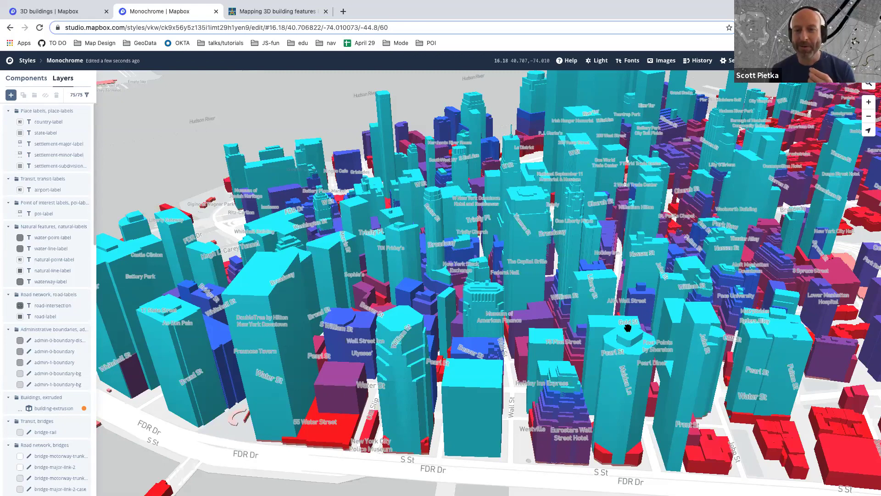
scroll(628, 317, up, 2)
scroll(627, 315, up, 5)
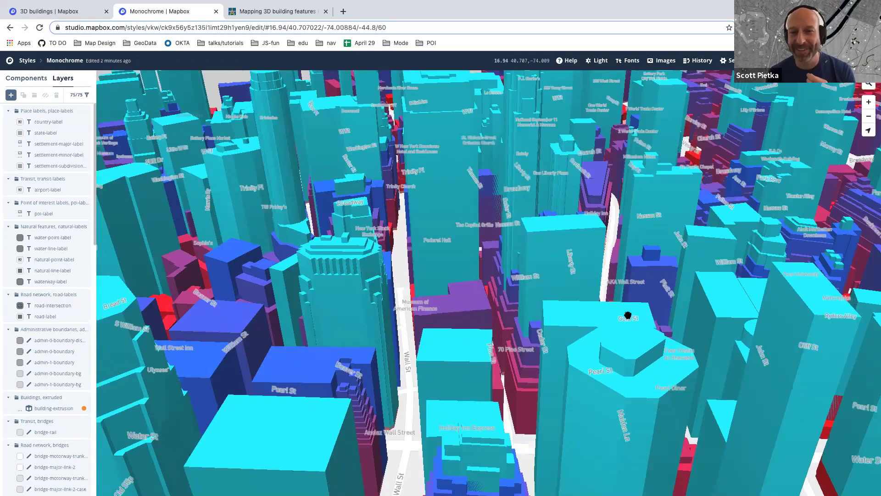
scroll(517, 306, down, 9)
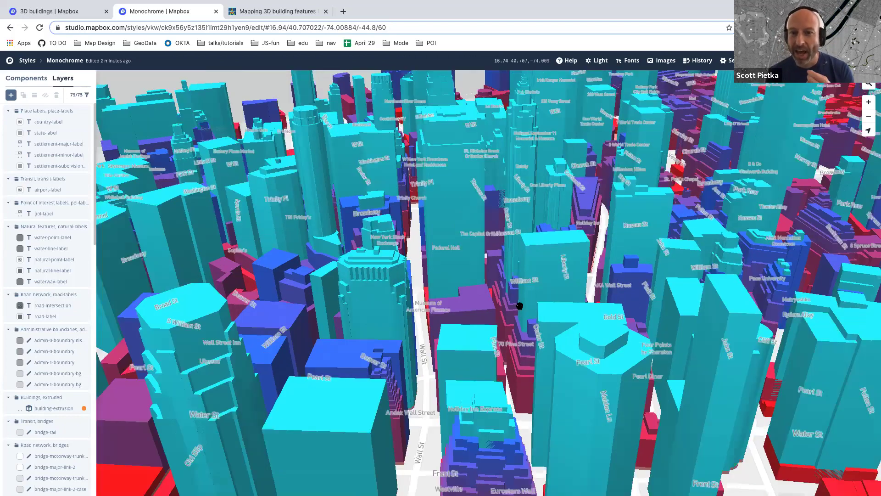
scroll(456, 306, up, 5)
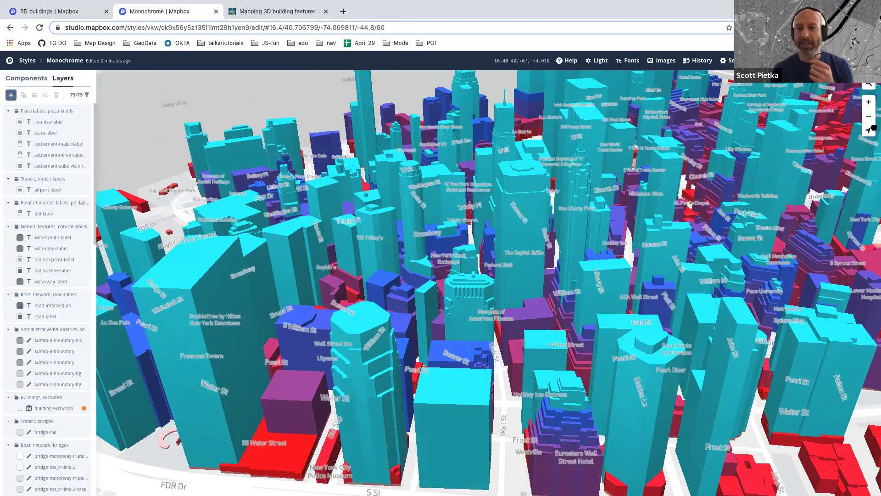
Rotate around Lower Manhattan and examine the height-colored buildings near Battery Park and Whitehall St.
click(869, 130)
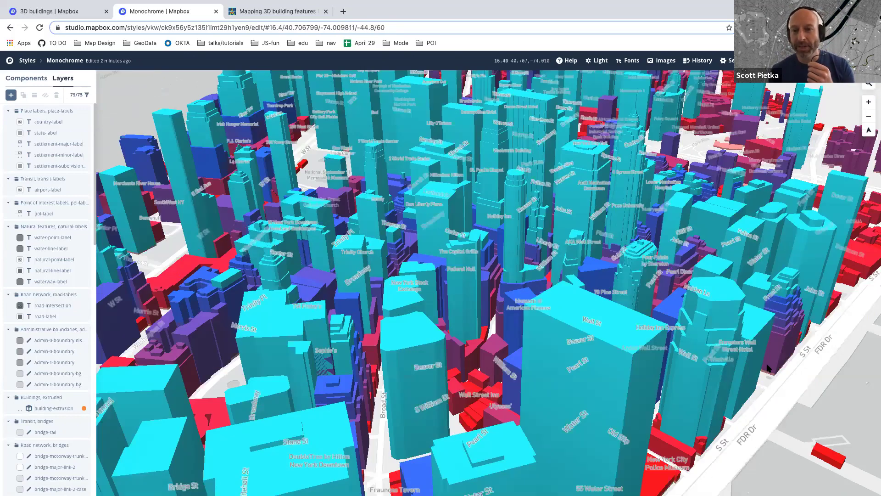
right_drag(769, 369, 645, 352)
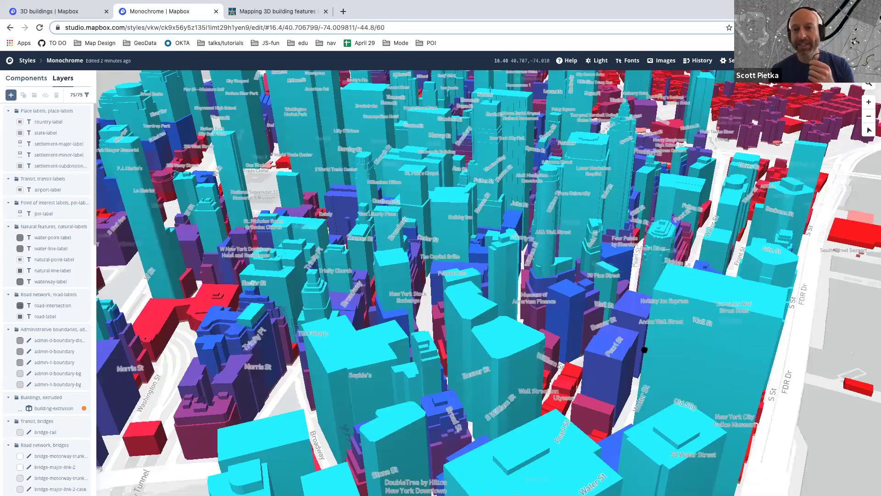
drag(645, 351, 688, 307)
drag(661, 401, 548, 266)
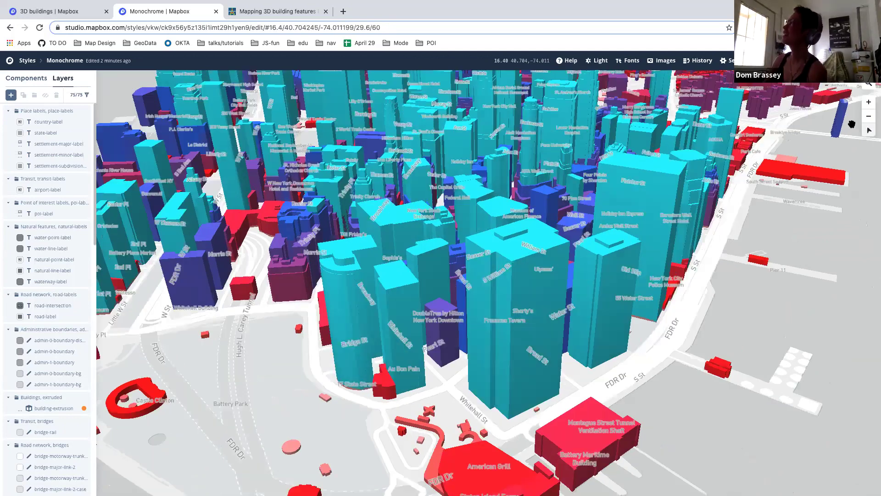
right_drag(592, 229, 577, 287)
drag(577, 288, 485, 330)
scroll(486, 331, up, 2)
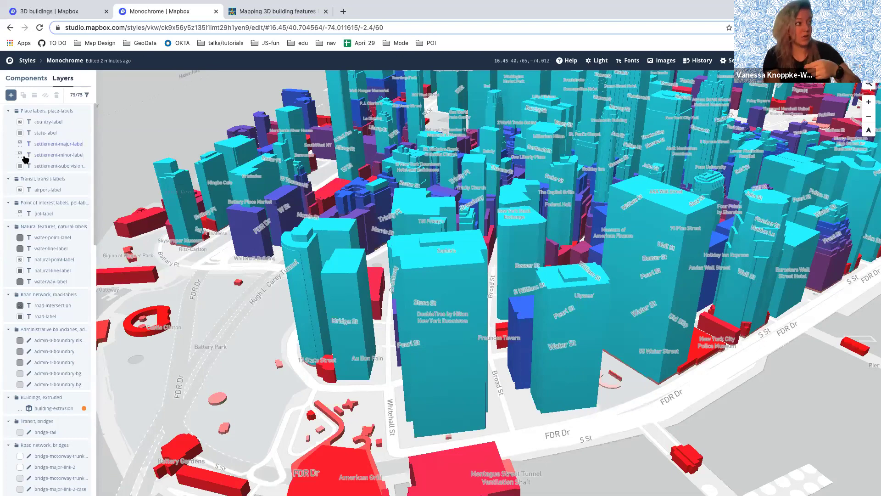
Look over the data sources available for a new layer and return to the style's component list.
click(11, 95)
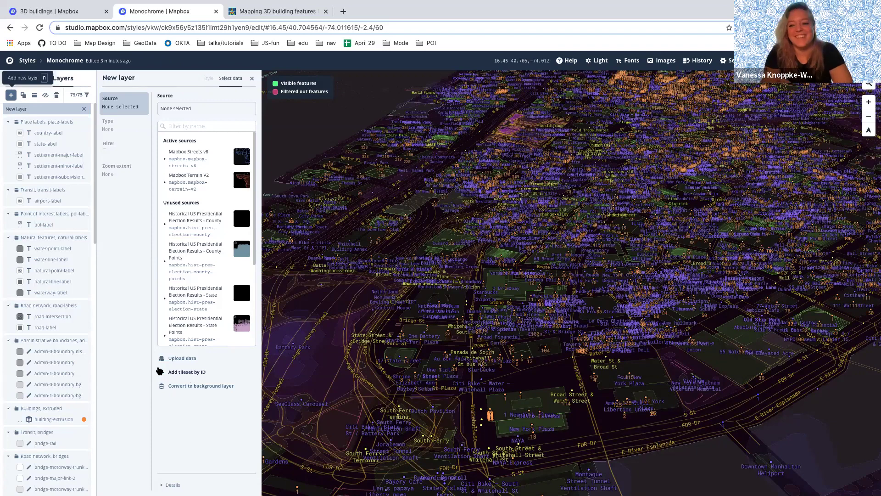
scroll(20, 344, down, 1)
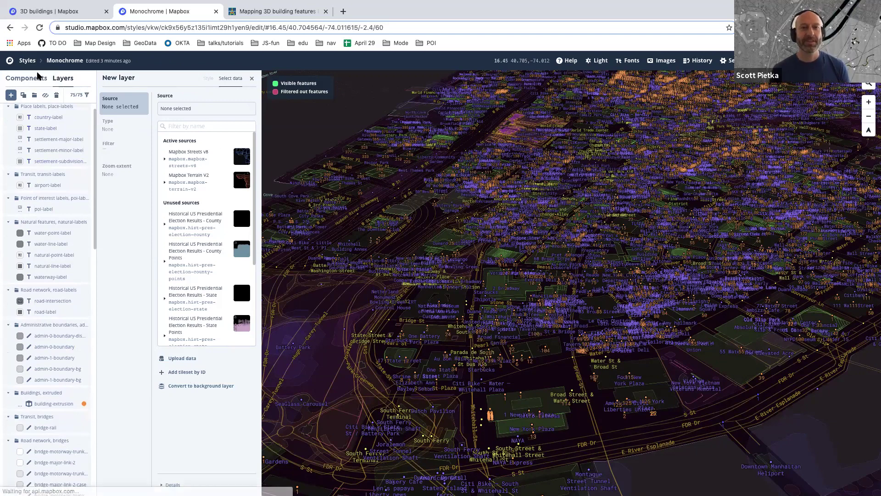
click(27, 78)
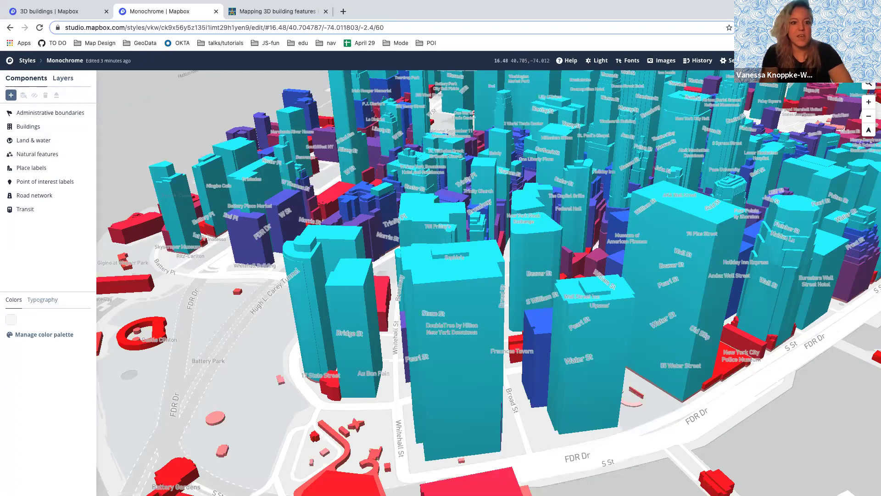
scroll(801, 303, up, 1)
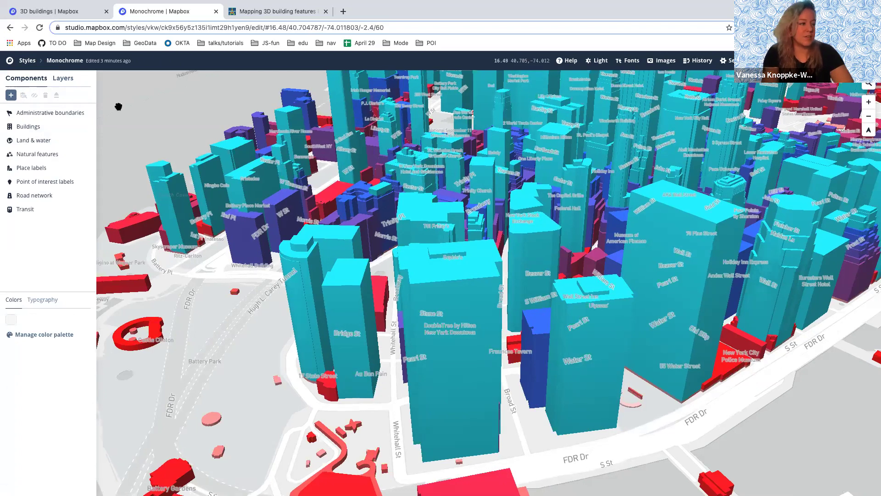
Leave the Monochrome style for the styles overview and create a new style from the Streets template.
click(27, 60)
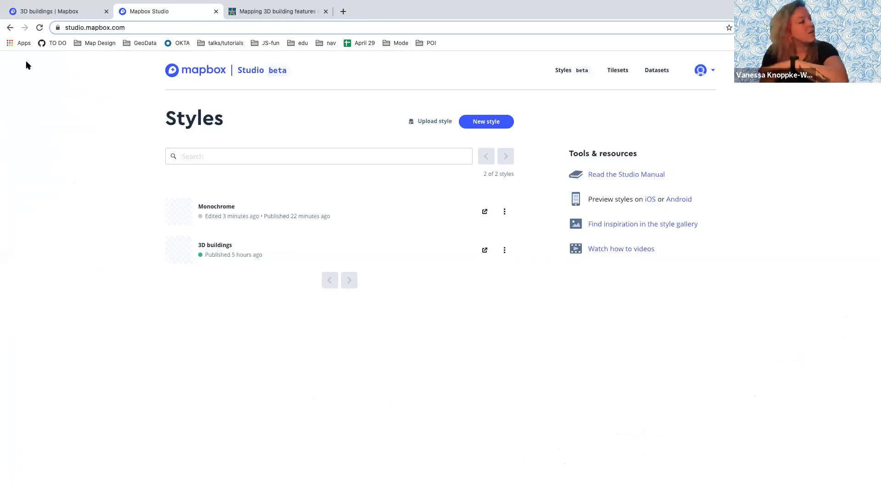
click(499, 121)
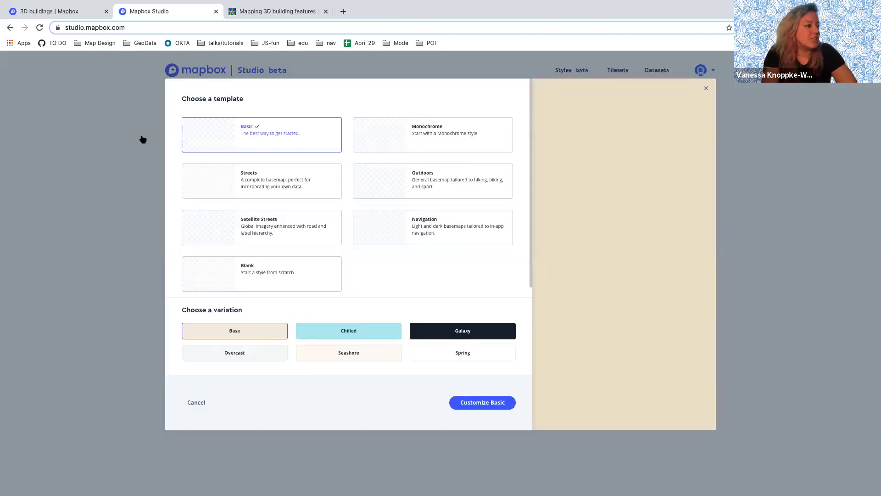
click(284, 180)
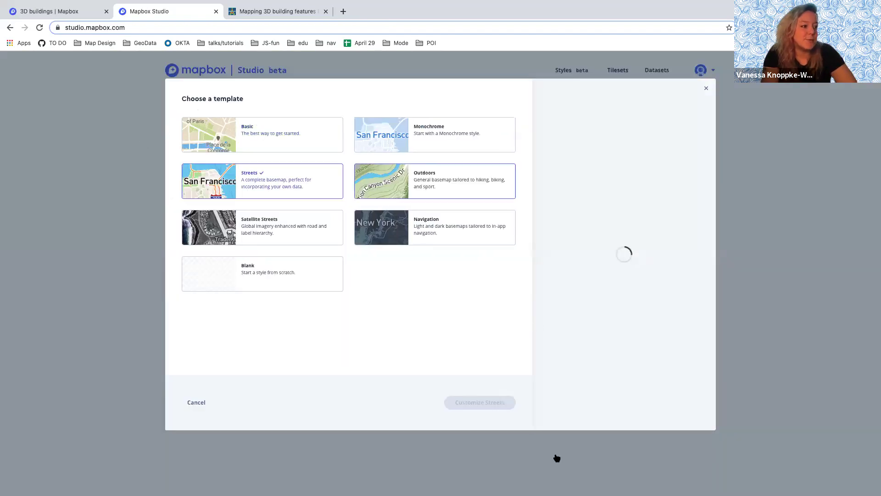
click(479, 403)
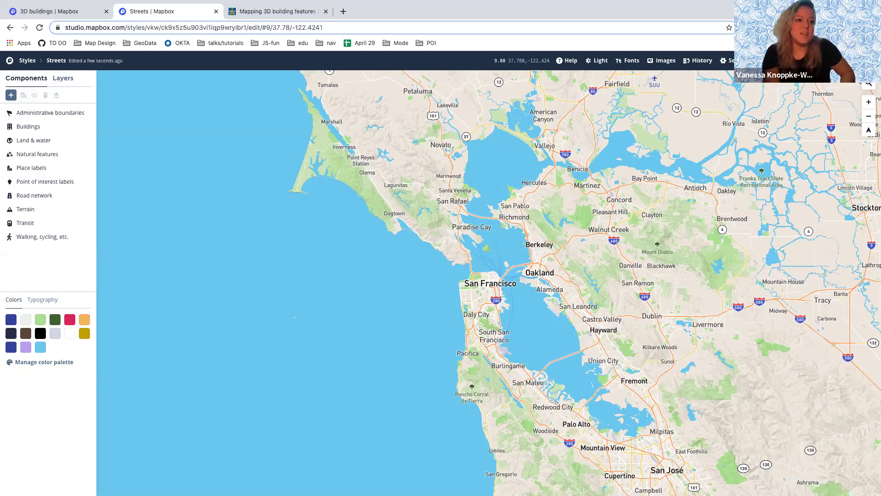
Search the map for "washington dc" and go to Washington, District of Columbia.
text(sh)
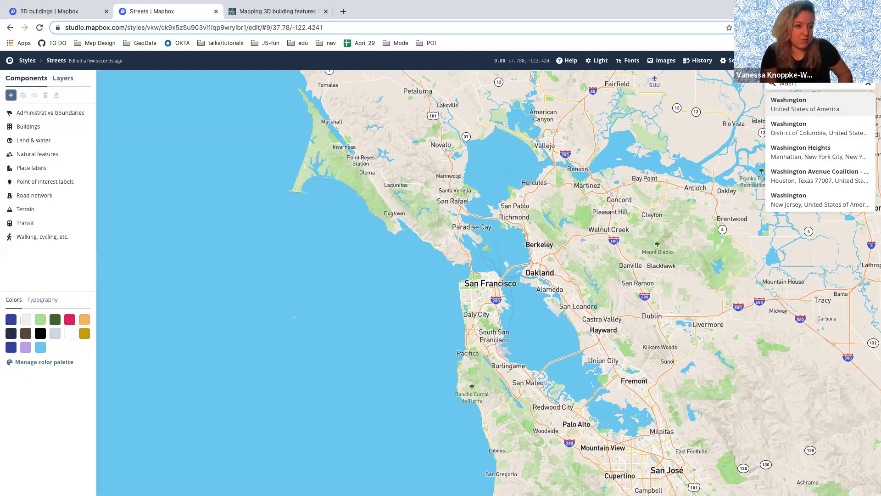
text(ington dc)
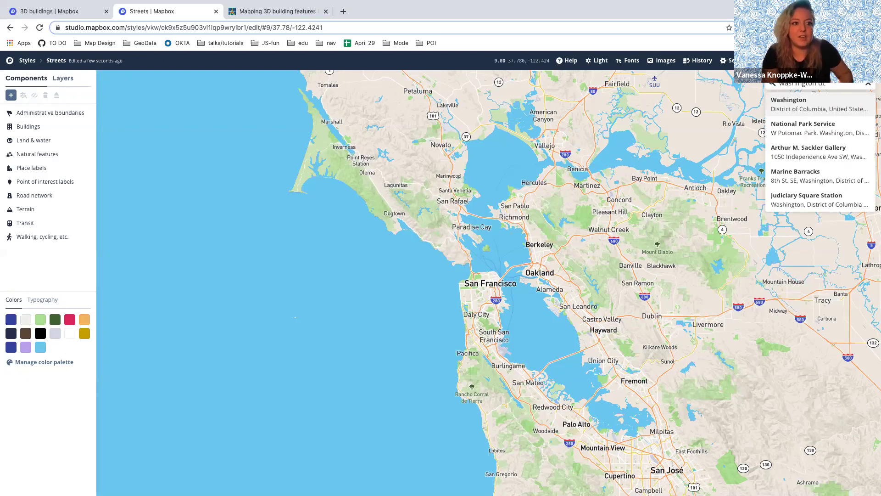
click(830, 107)
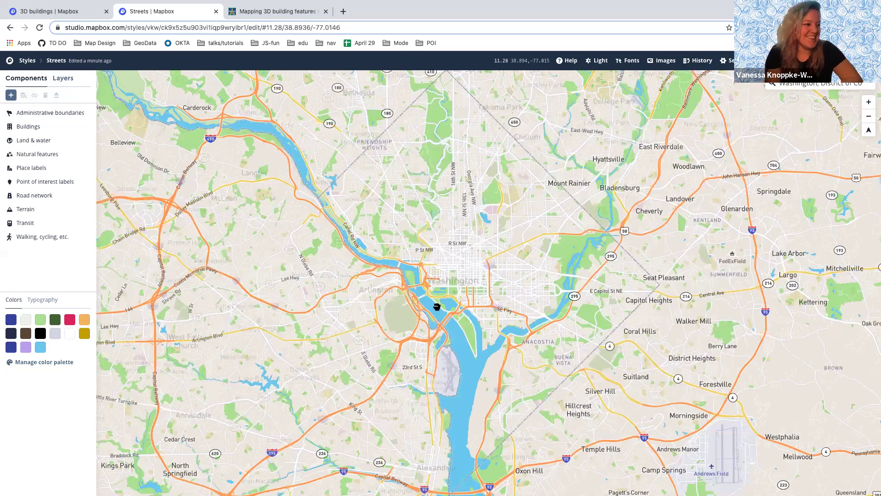
Examine central Washington around the National Mall and its museums in the Streets style at closer zoom levels.
scroll(436, 306, up, 2)
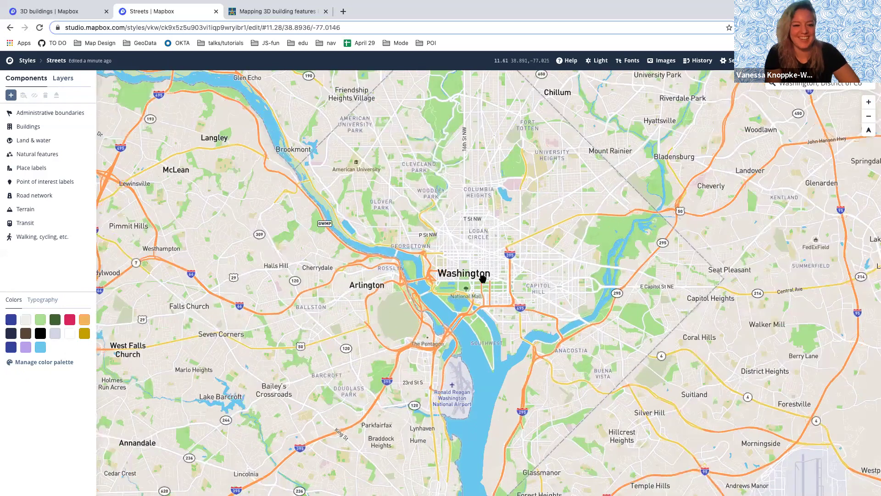
scroll(483, 278, up, 3)
scroll(482, 278, up, 8)
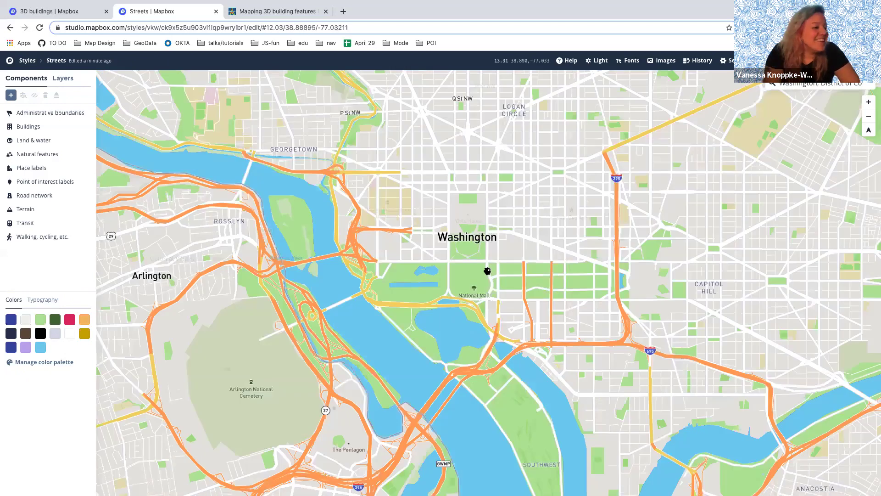
scroll(497, 251, up, 1)
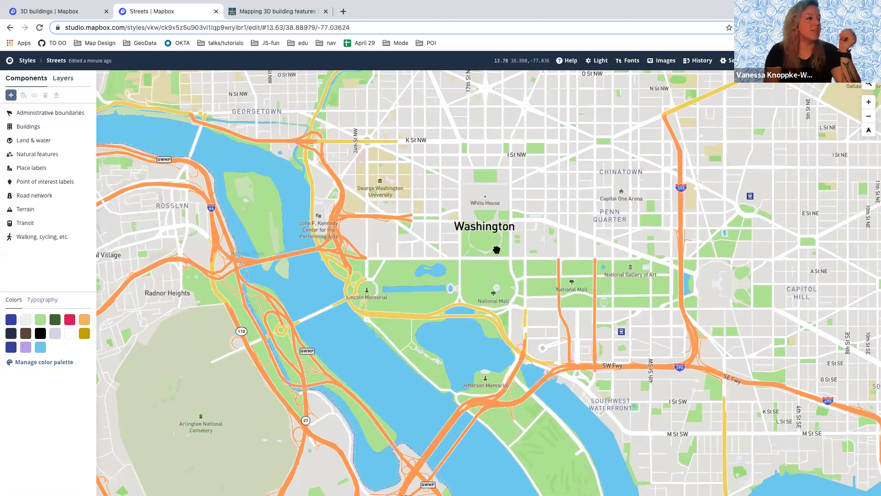
scroll(496, 251, up, 2)
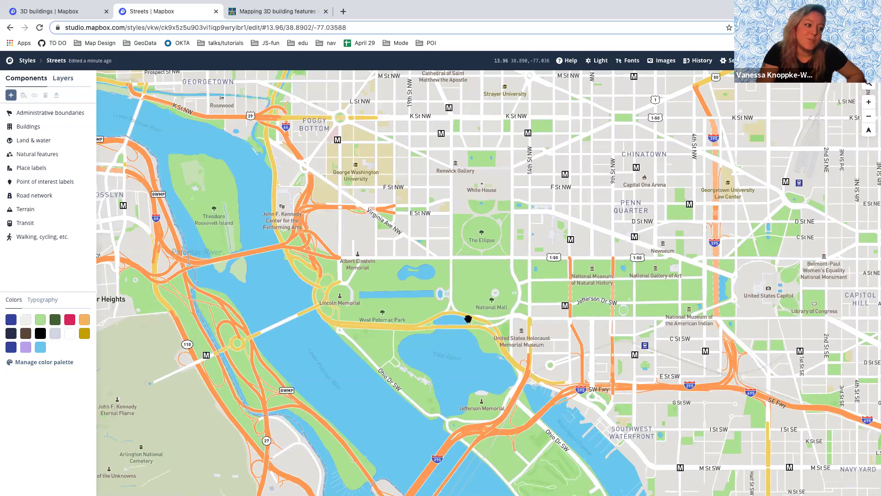
scroll(470, 318, up, 1)
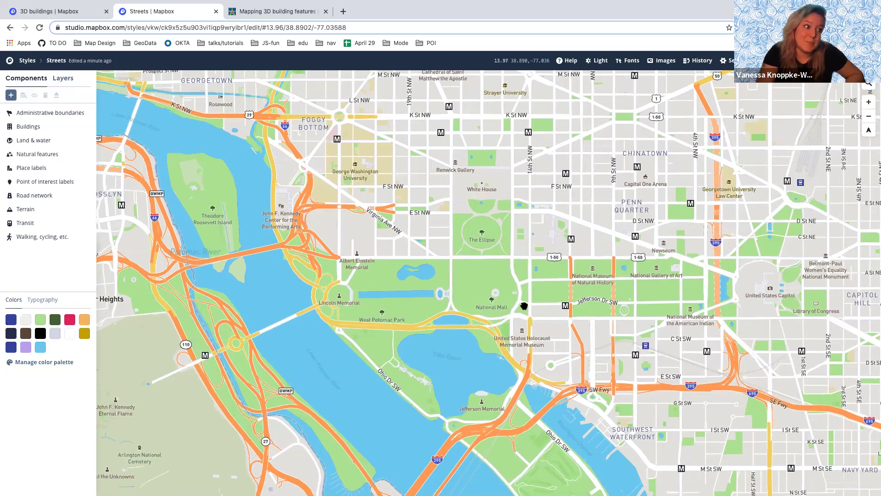
scroll(526, 305, up, 2)
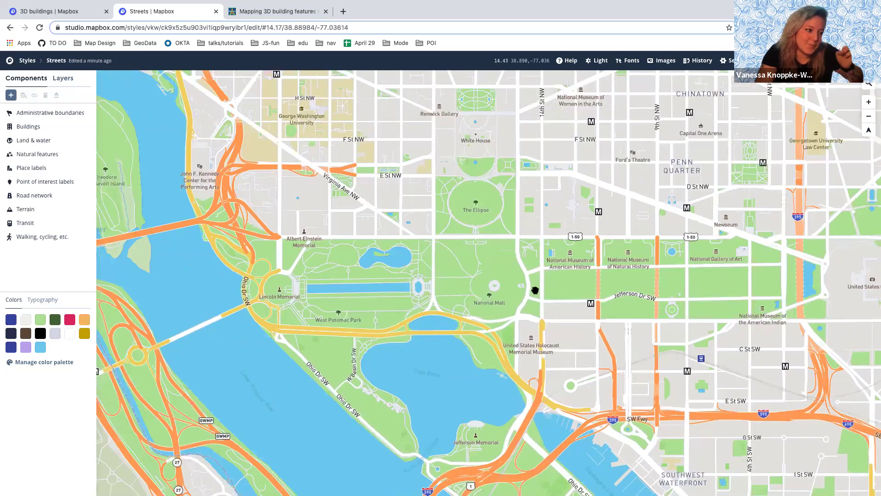
scroll(528, 302, up, 5)
drag(529, 278, 510, 264)
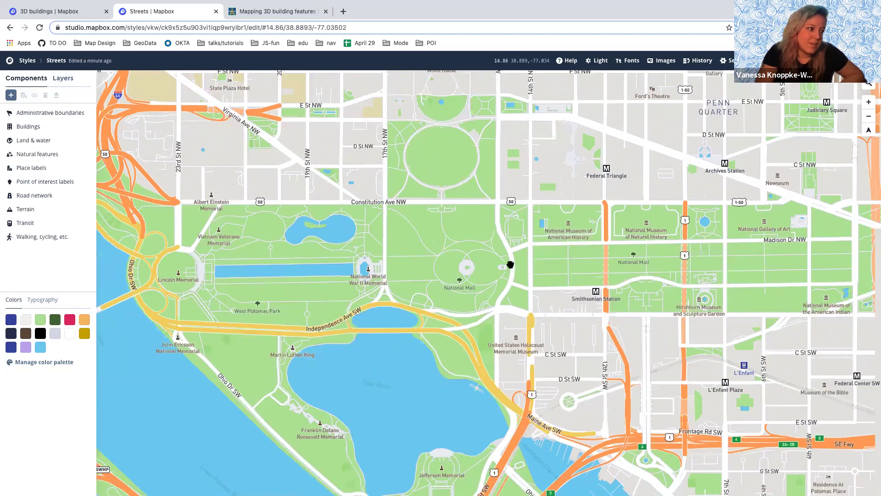
scroll(557, 254, up, 3)
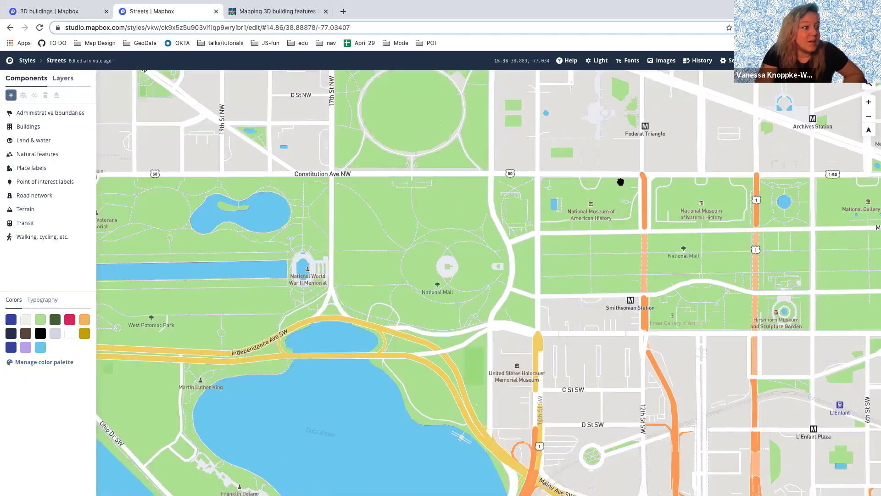
Open the Point of interest labels component and inspect the components and layers behind the National Museum of American History.
scroll(621, 181, up, 3)
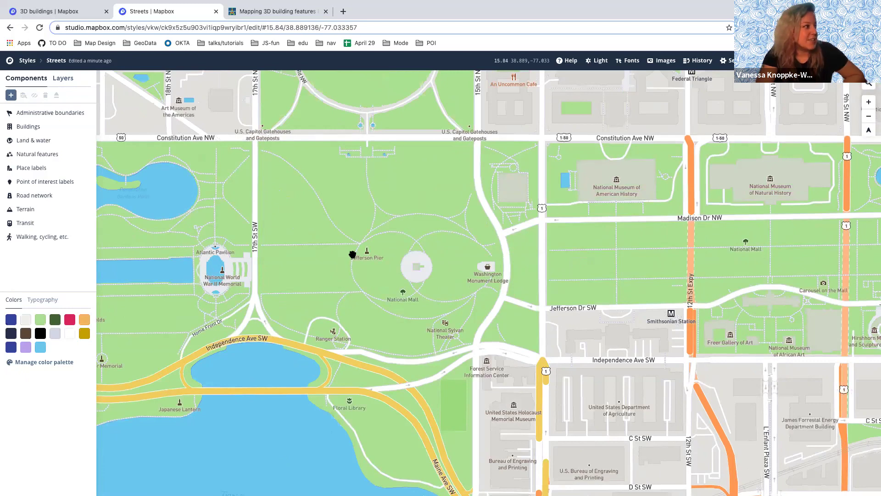
click(52, 182)
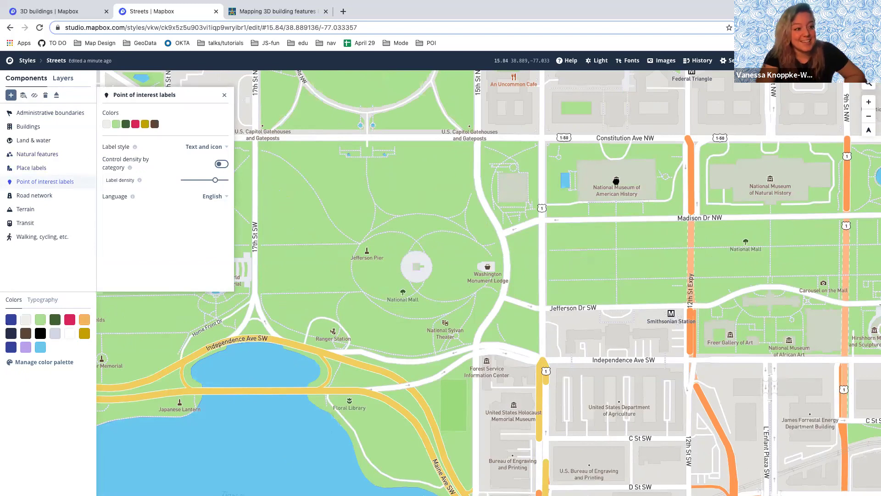
click(616, 181)
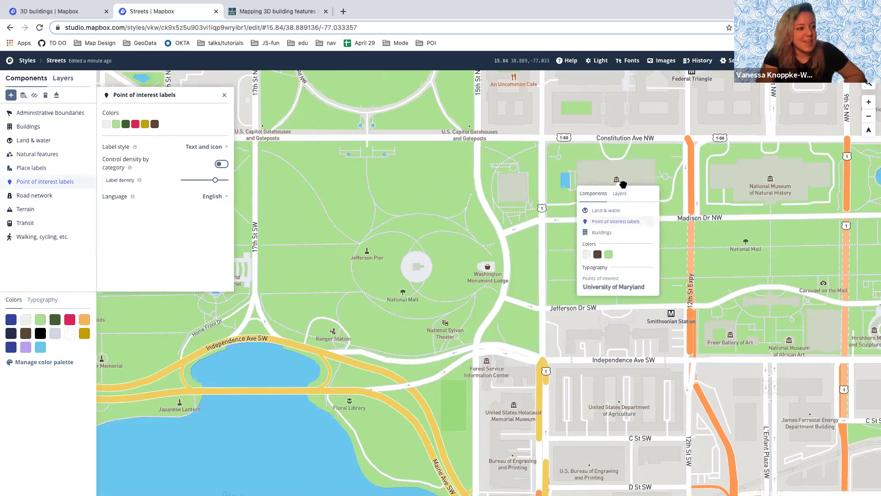
click(619, 194)
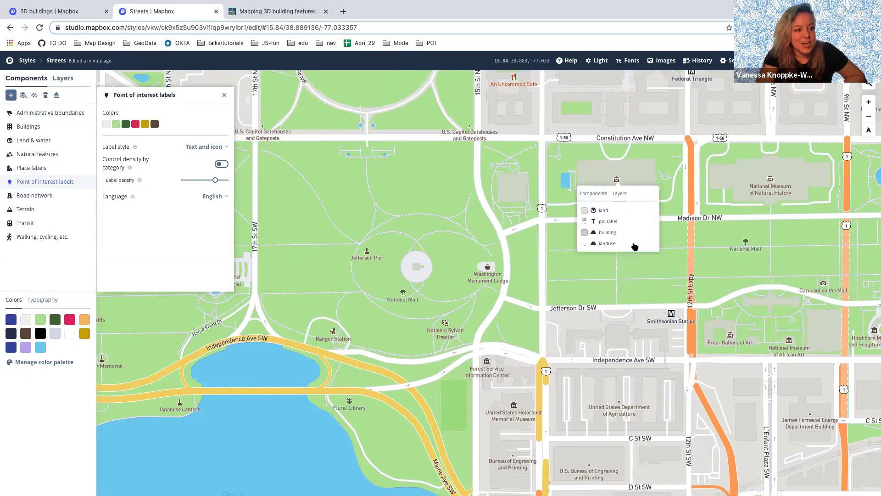
click(595, 194)
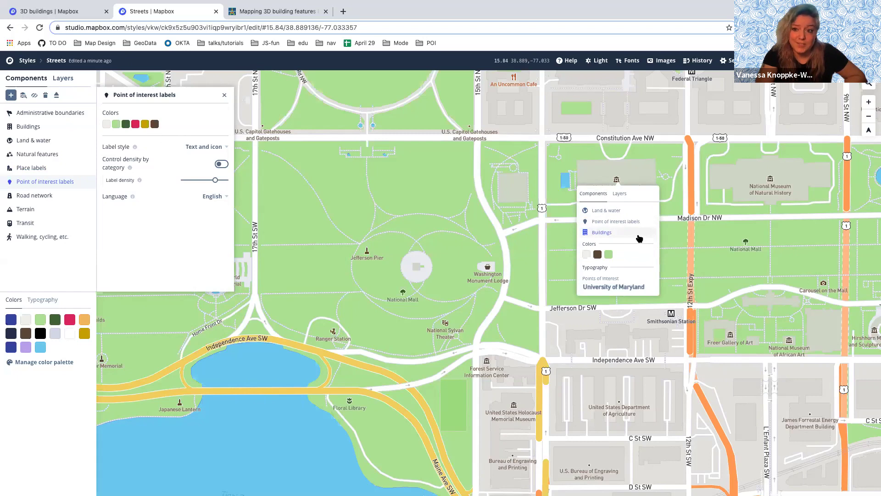
scroll(235, 199, down, 1)
click(609, 183)
click(612, 197)
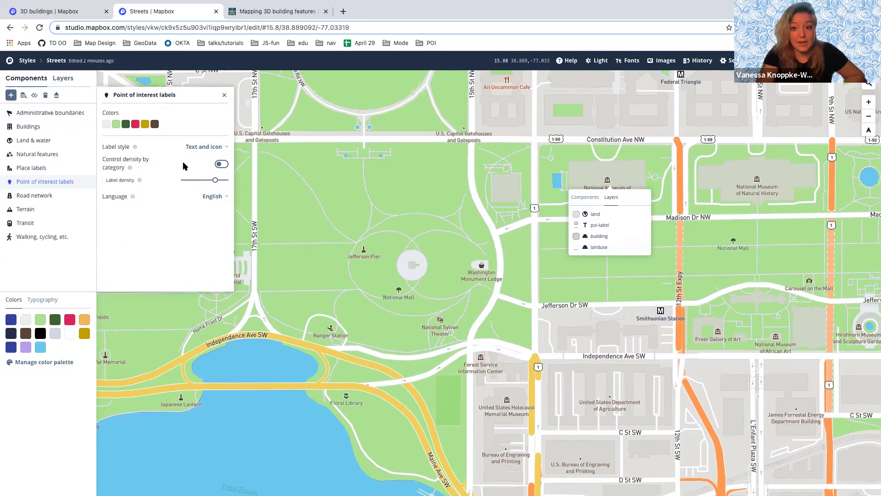
Enable density control by category; minimize arts and entertainment, building, commercial services, education and food and drink stores, and maximize food and drink.
click(219, 165)
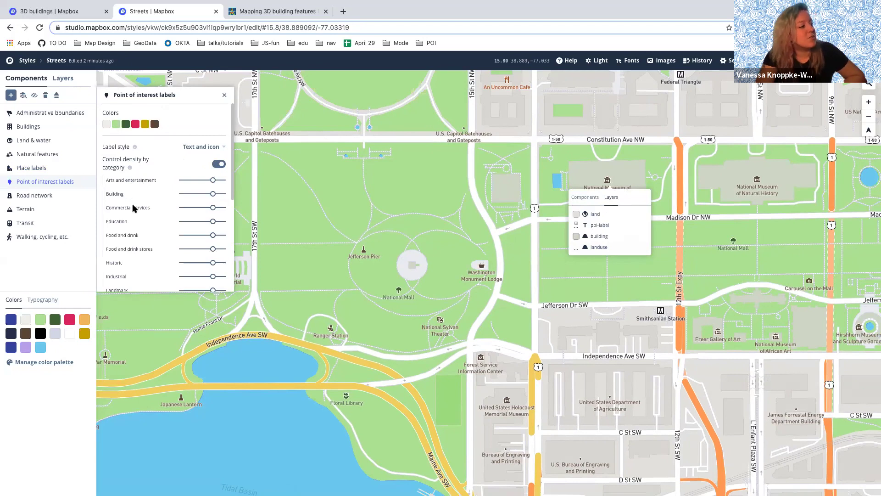
scroll(133, 205, down, 5)
scroll(138, 209, up, 5)
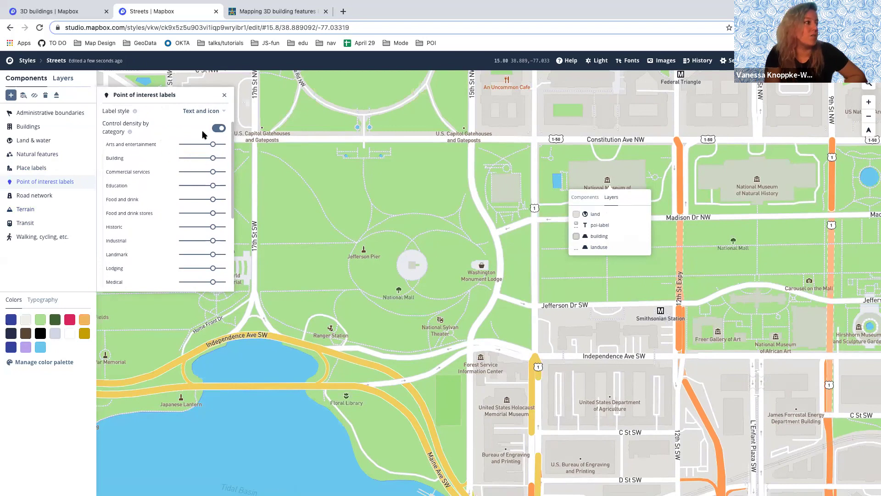
drag(213, 158, 150, 147)
drag(213, 185, 145, 183)
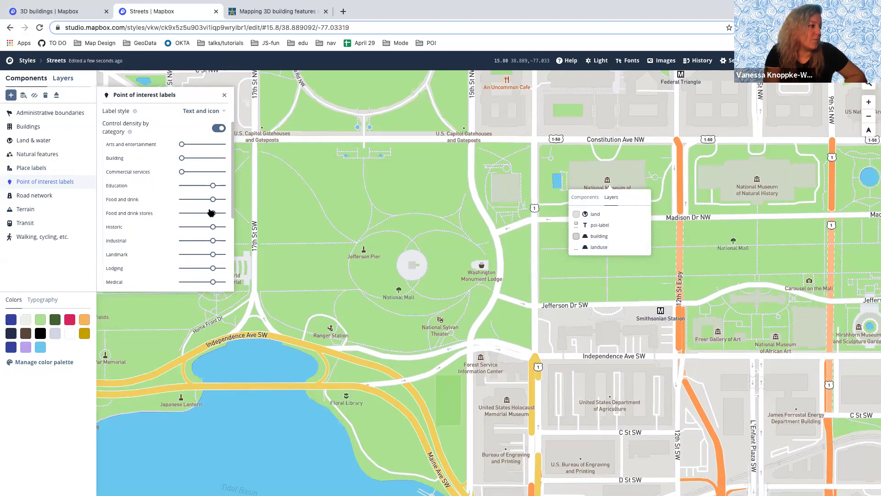
drag(213, 199, 161, 217)
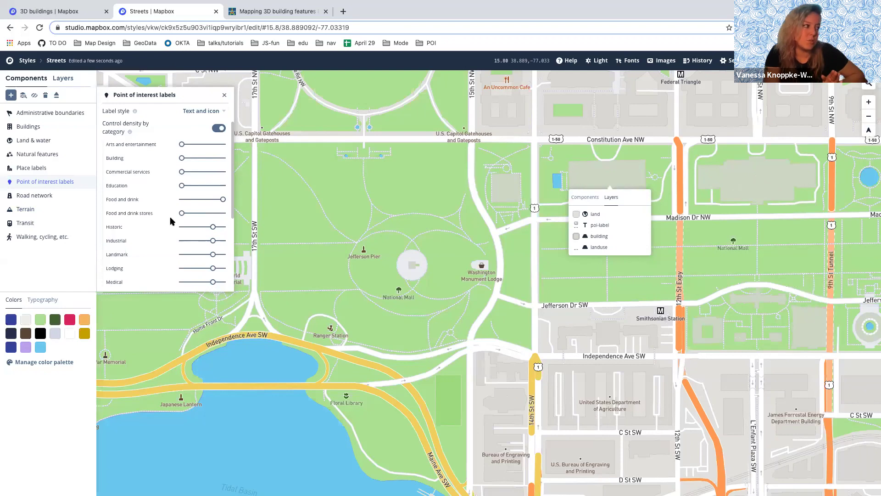
Set the Historic and Landmark label densities to maximum and the Industrial, Lodging and Medical densities to minimum.
drag(212, 227, 158, 240)
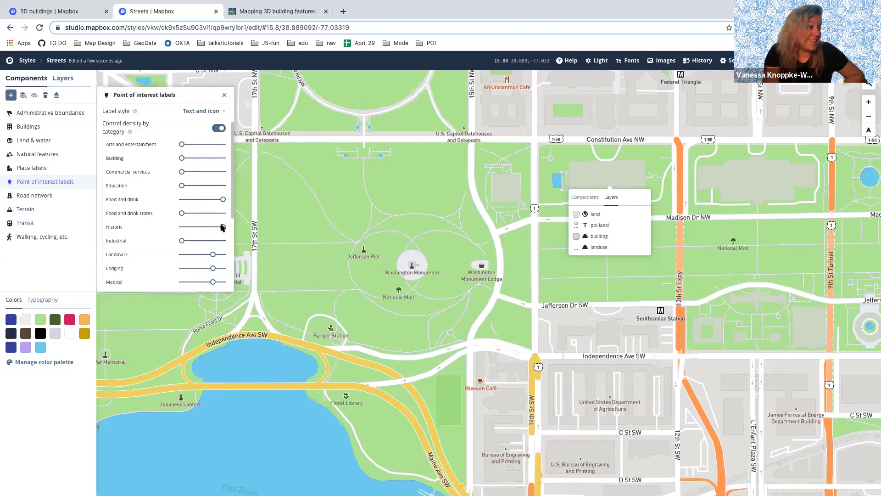
scroll(226, 229, down, 2)
drag(212, 230, 139, 240)
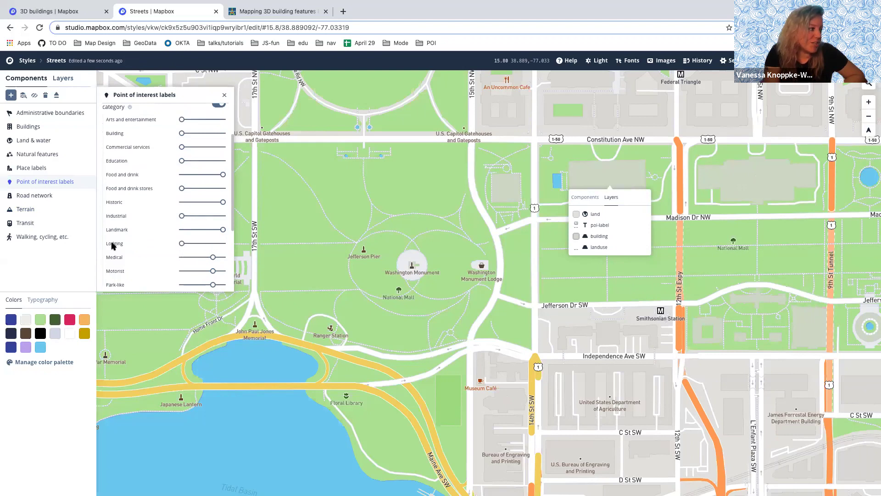
drag(212, 258, 144, 254)
Set the Park-like label density to maximum and the Motorist, Place-like and Public facilities densities to minimum.
scroll(165, 245, down, 3)
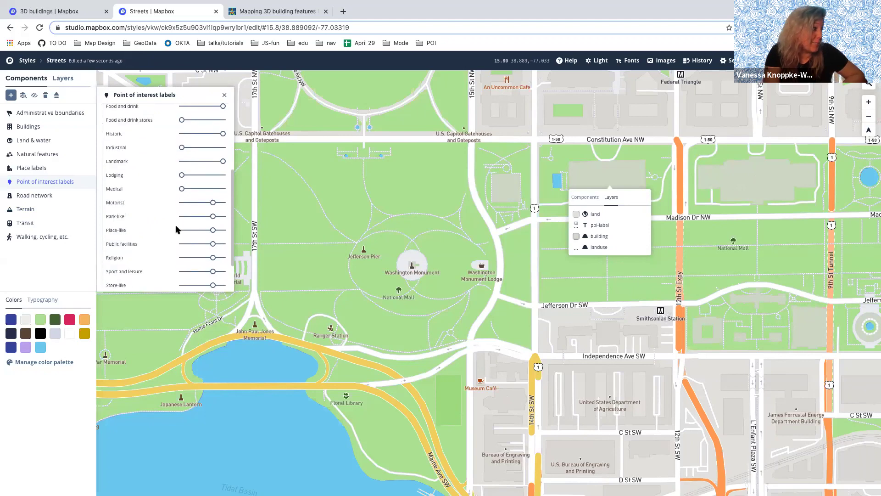
drag(213, 202, 137, 207)
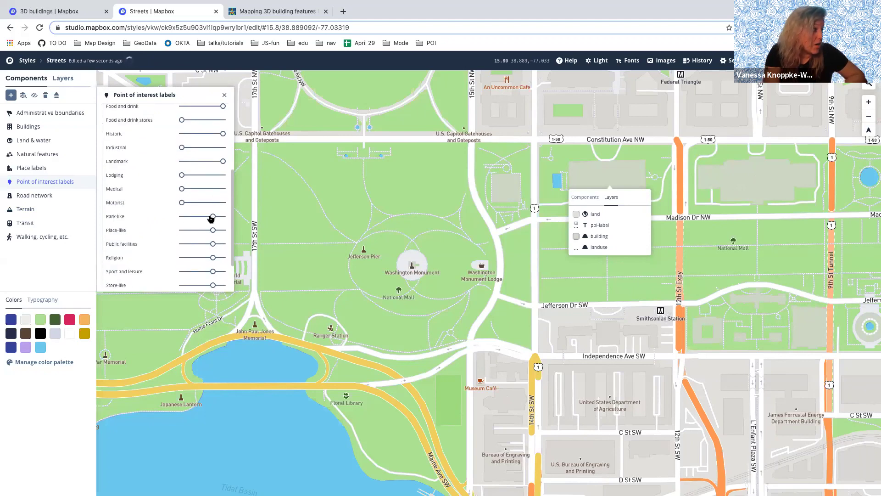
drag(211, 218, 157, 233)
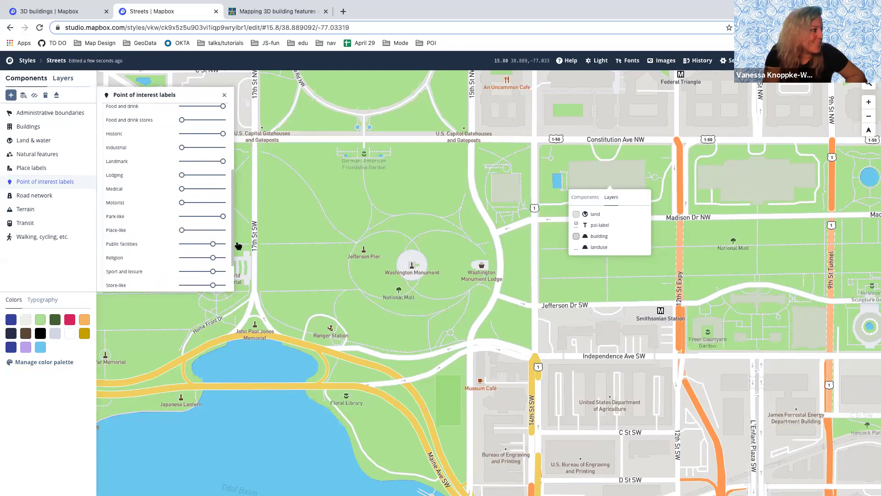
drag(213, 245, 133, 243)
Set the Religion and Visitor amenities label densities to maximum and Sport and leisure, Store-like and General to minimum.
scroll(201, 253, down, 1)
scroll(201, 253, down, 1)
drag(212, 209, 226, 209)
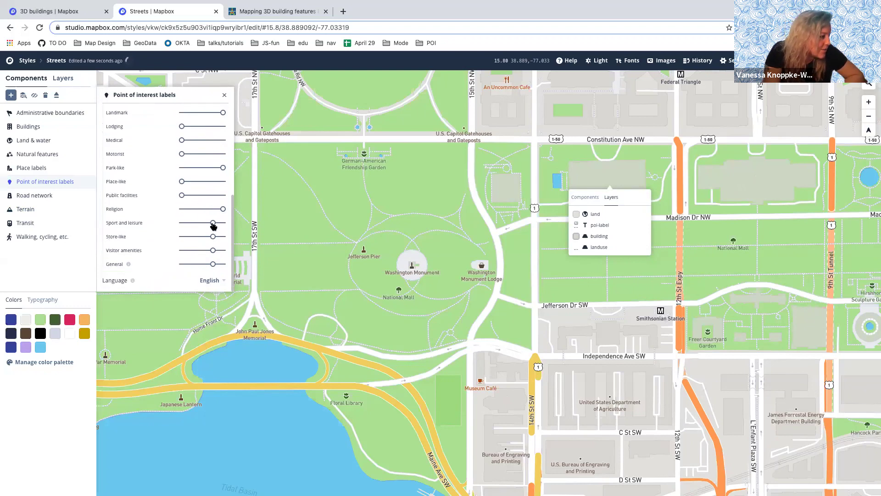
drag(213, 225, 169, 223)
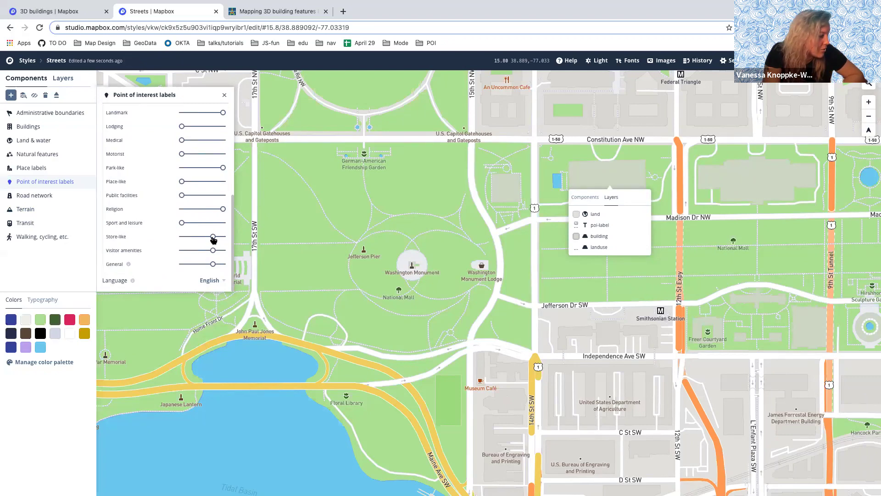
drag(213, 237, 112, 240)
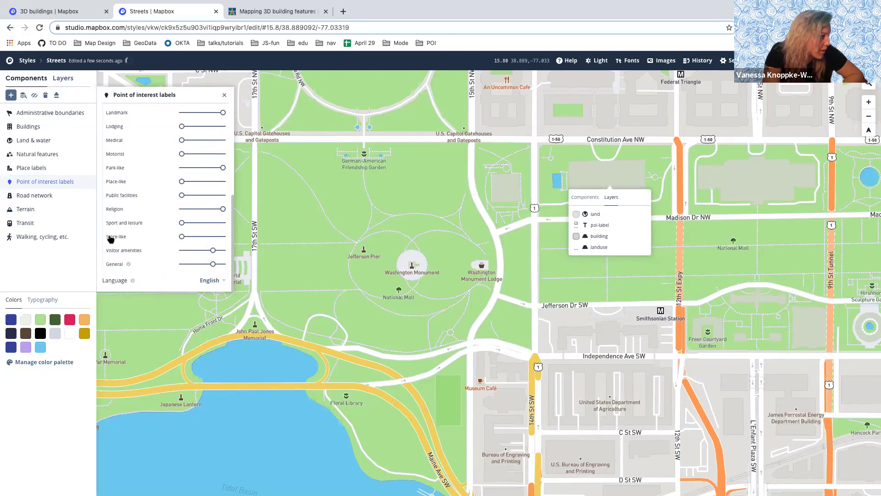
click(223, 250)
drag(212, 264, 114, 255)
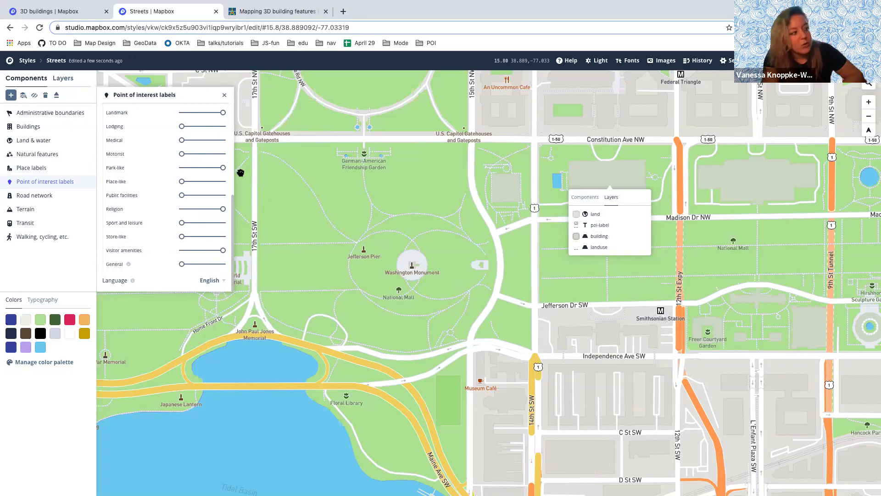
Close the component settings, open the poi-label layer from the Ellipse Visitor Pavilion label, and show its data filter.
scroll(184, 228, up, 2)
drag(397, 246, 407, 208)
scroll(411, 203, down, 2)
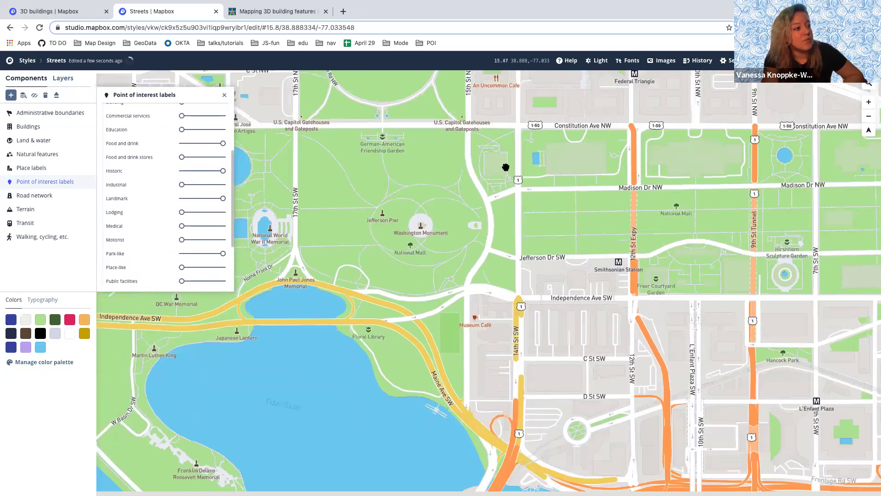
drag(511, 210, 536, 207)
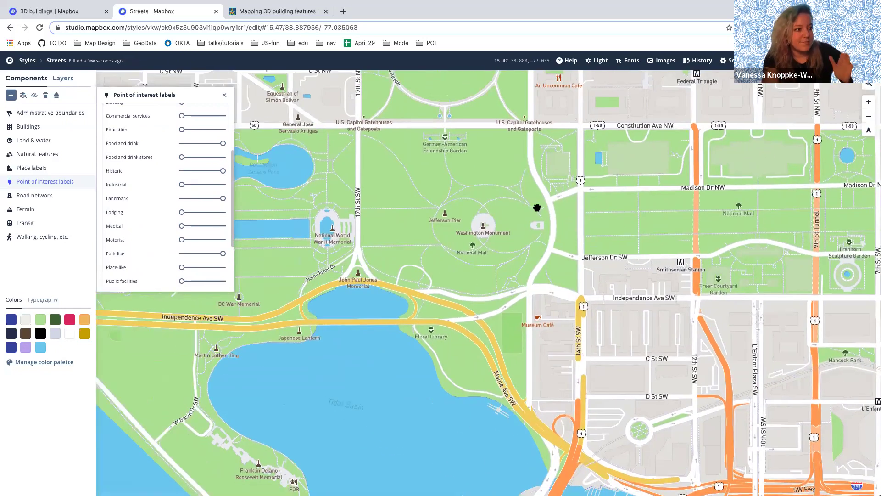
drag(516, 189, 525, 286)
drag(469, 195, 494, 249)
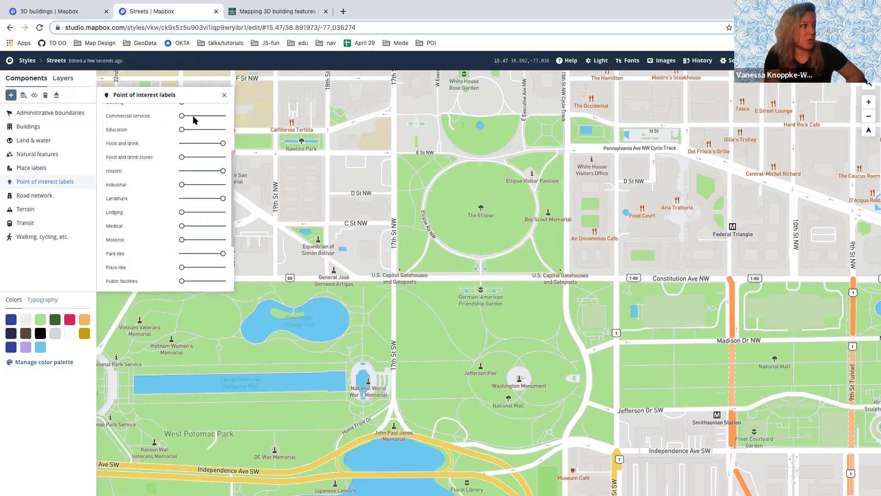
click(224, 95)
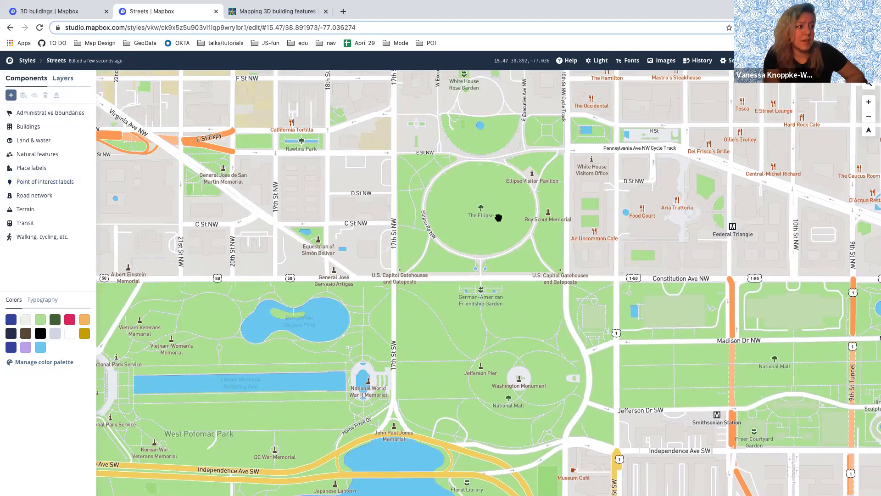
click(532, 177)
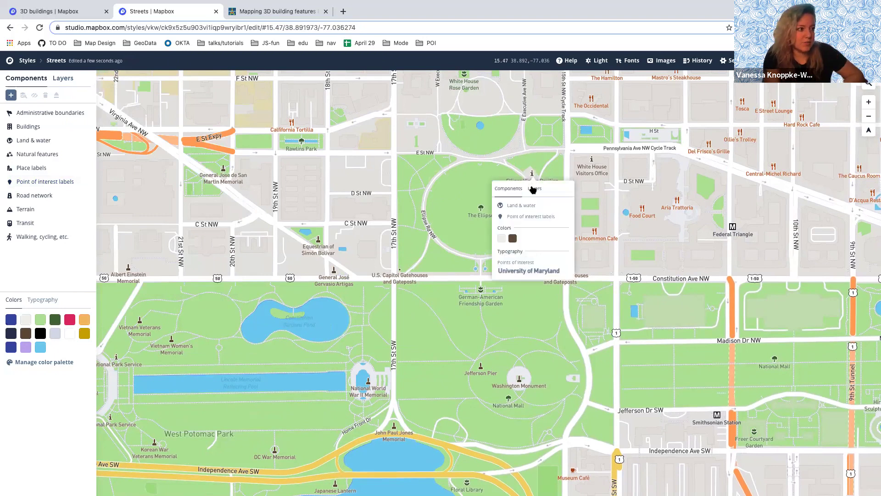
click(534, 188)
click(526, 218)
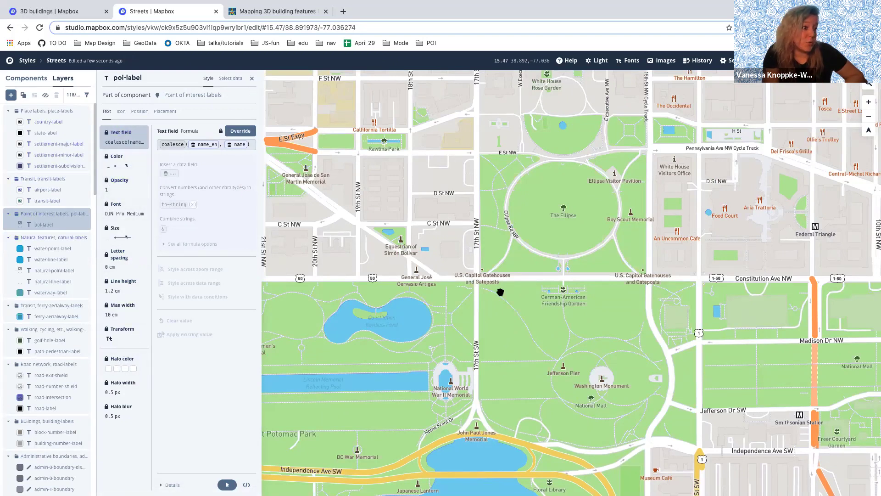
click(228, 79)
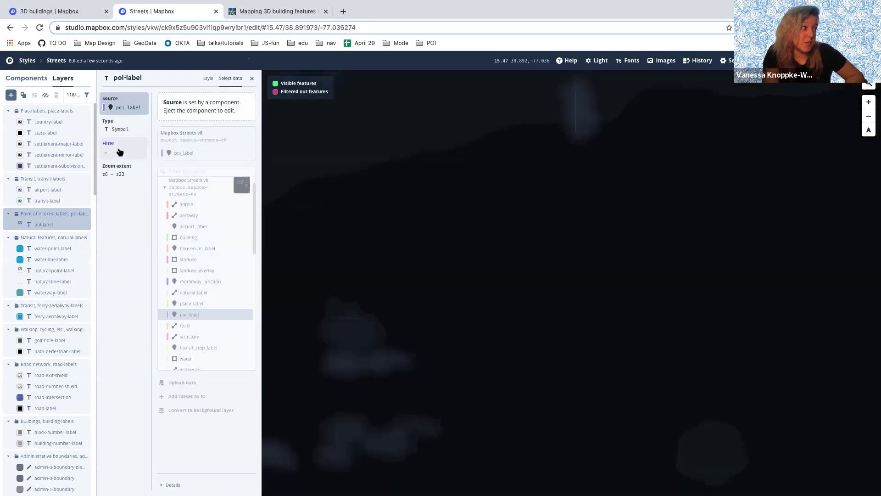
click(119, 152)
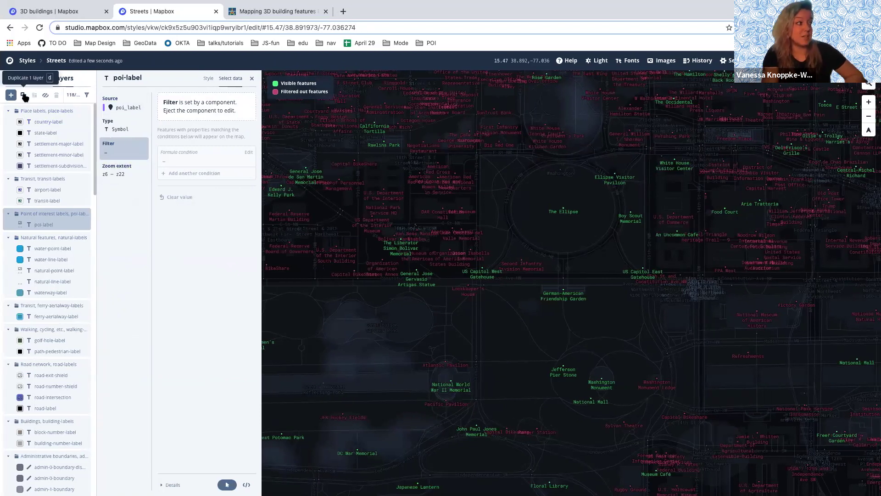
Duplicate the poi-label layer and hide the original Point of interest labels component.
click(23, 95)
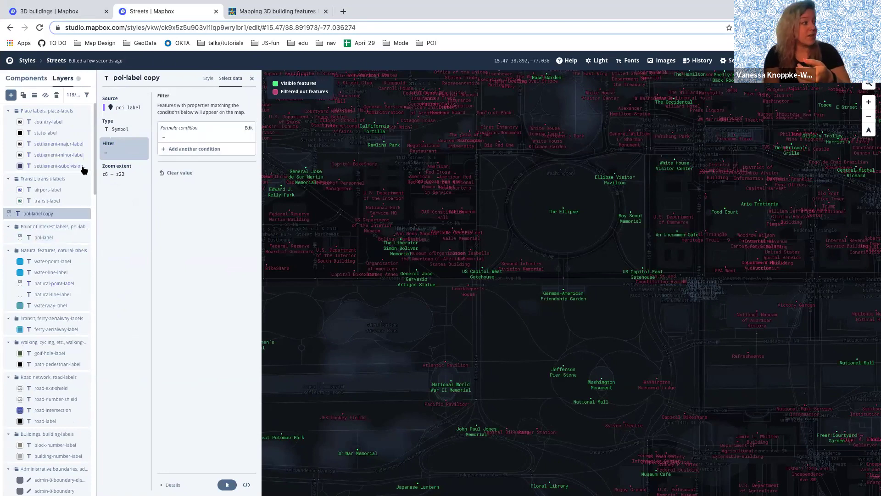
click(67, 227)
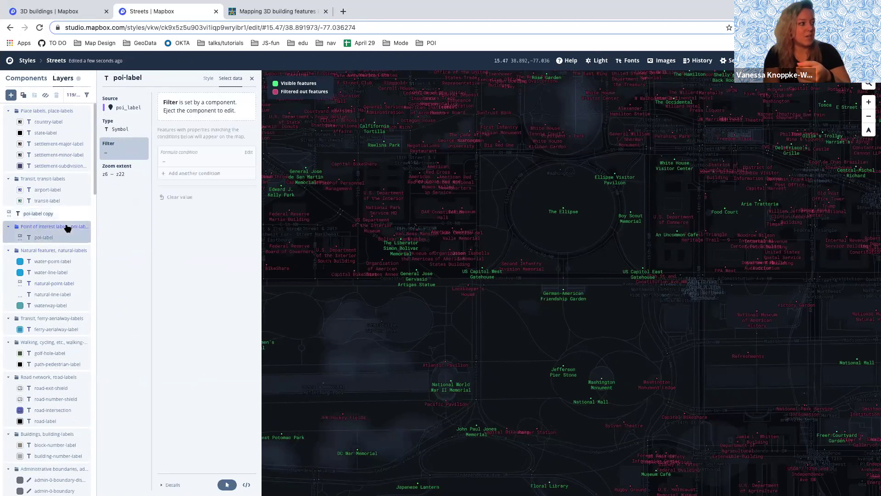
scroll(50, 116, down, 1)
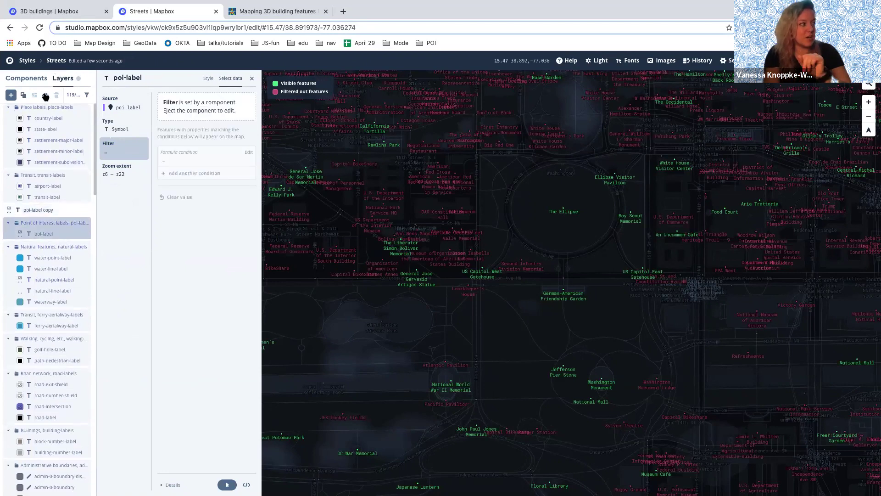
click(46, 95)
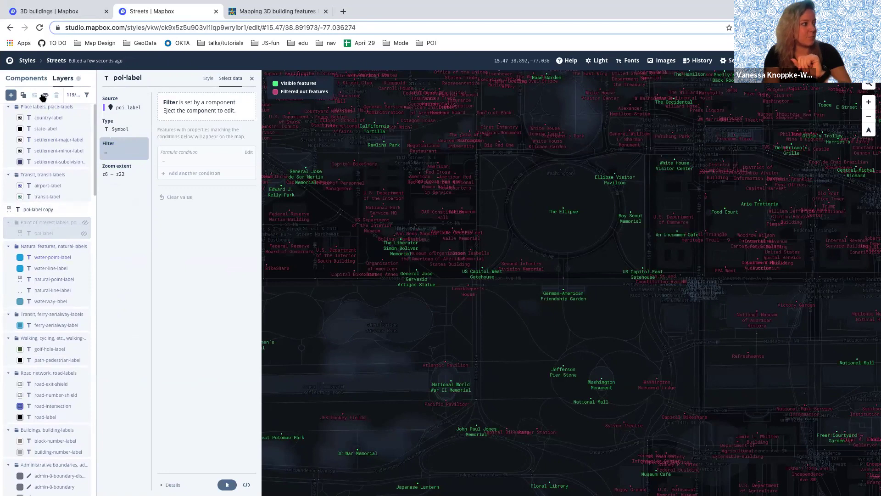
click(44, 97)
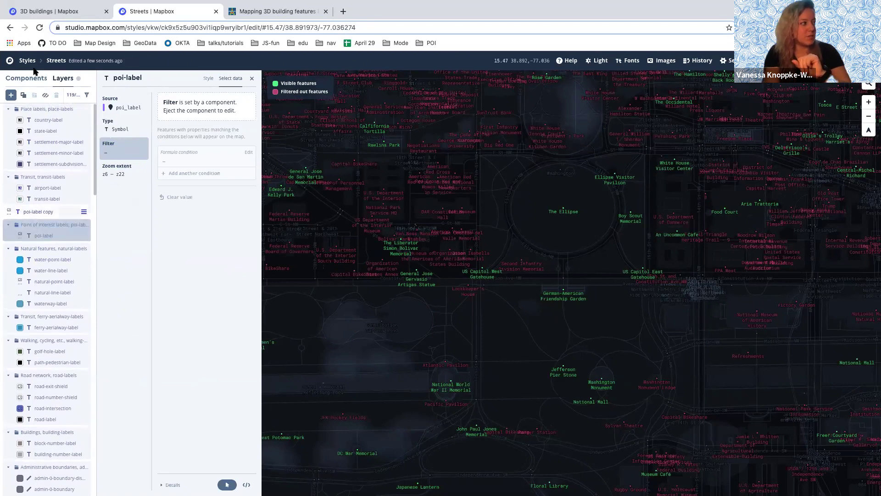
click(45, 96)
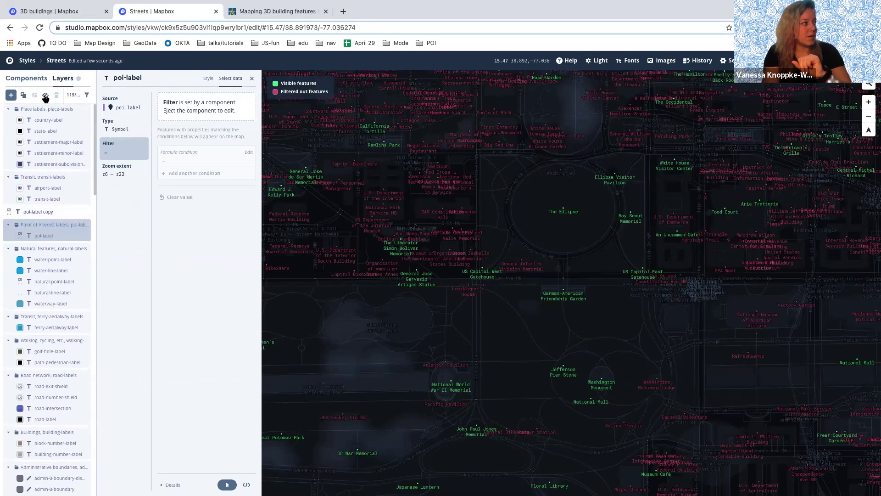
Delete the formula filter condition from the poi-label copy layer.
click(62, 212)
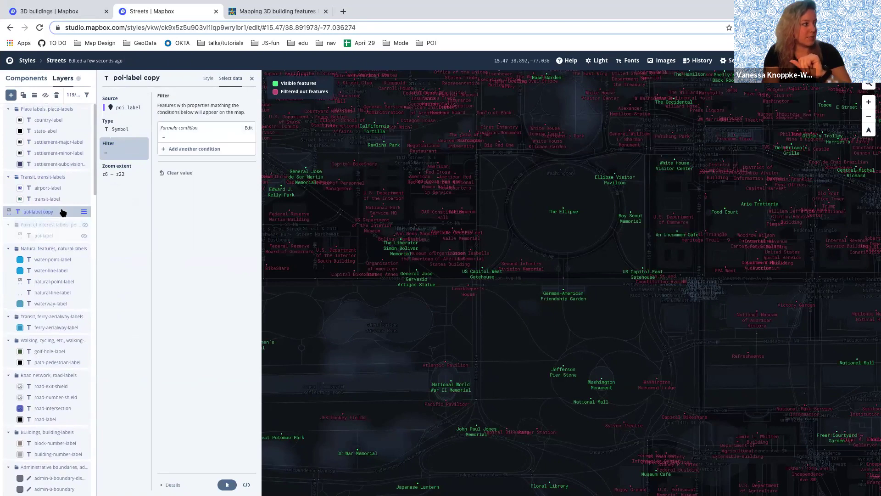
click(188, 128)
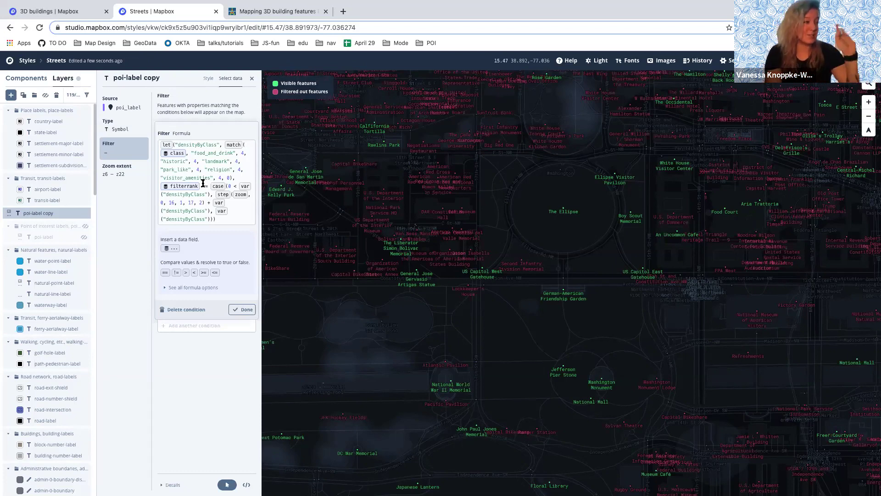
click(174, 310)
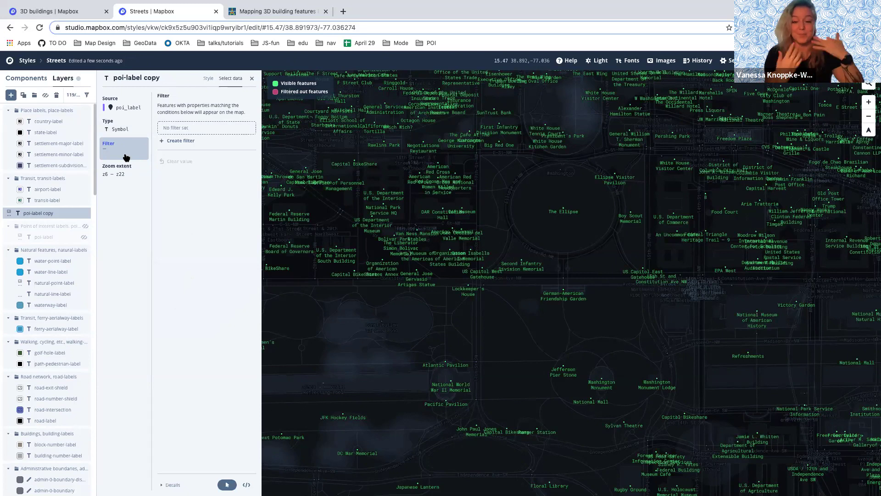
Browse the data fields available for a new filter and inspect the class attribute of The Ellipse label on the map.
click(184, 142)
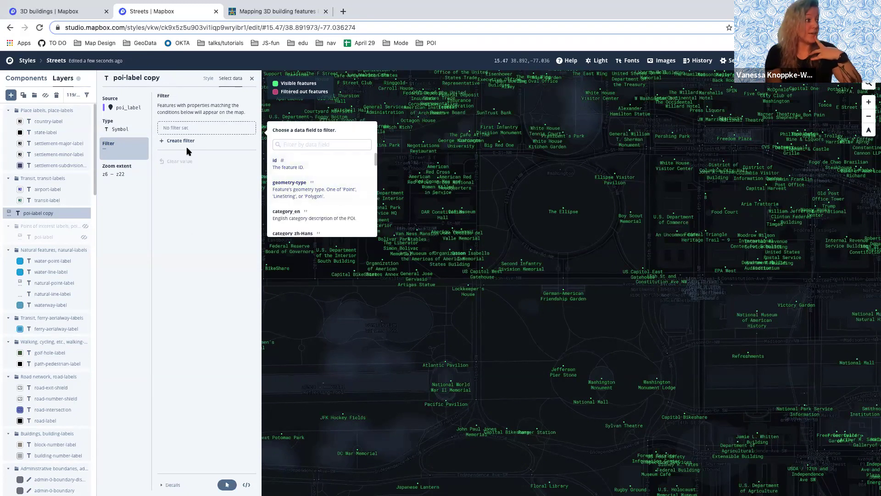
scroll(299, 189, down, 3)
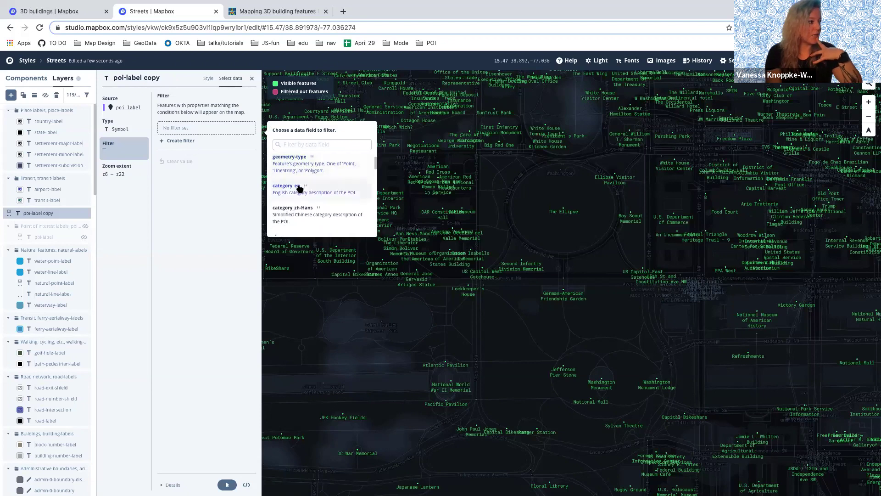
scroll(299, 189, down, 1)
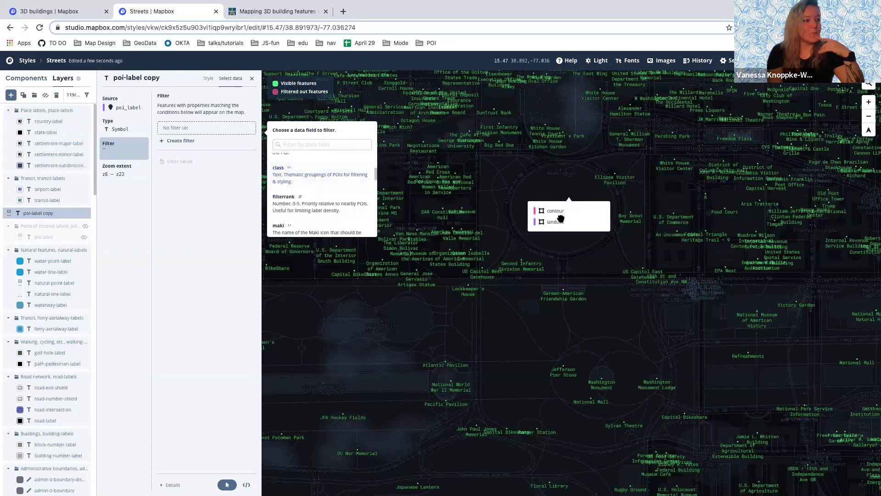
click(563, 211)
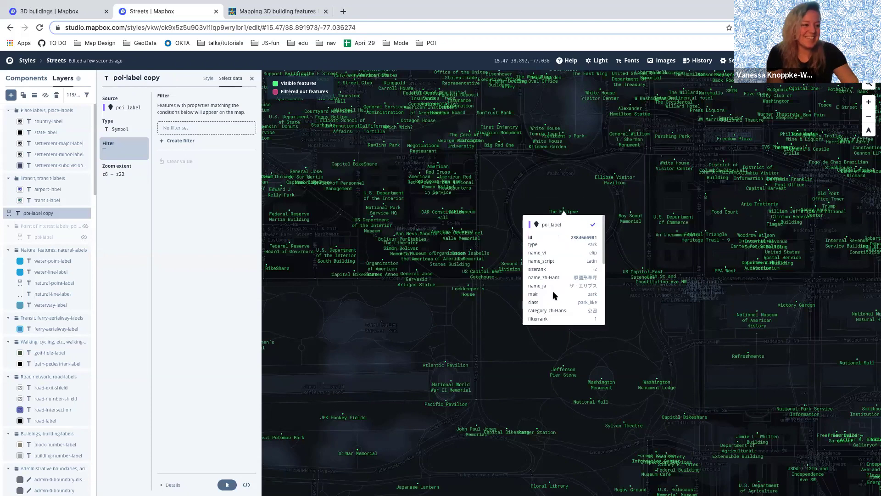
click(534, 227)
drag(544, 304, 598, 304)
click(528, 304)
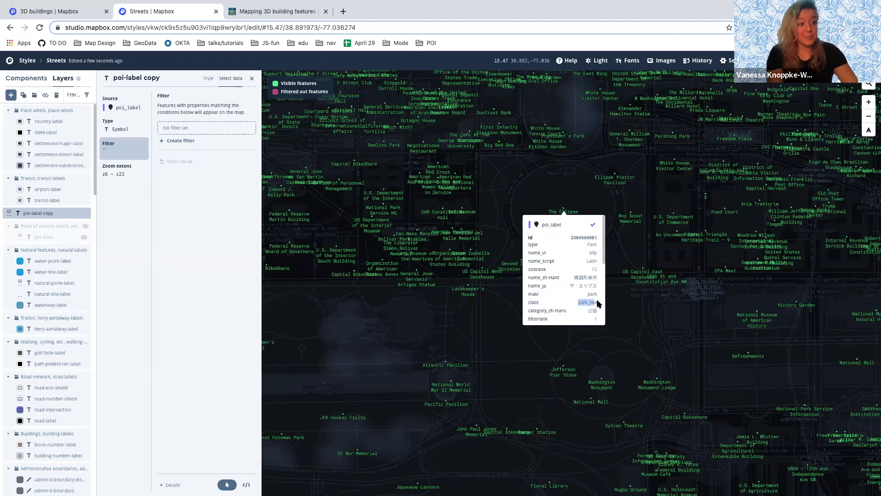
Create a filter on the class field that includes visitor_amenities, park_like and food_and_drink.
click(176, 141)
scroll(328, 216, down, 3)
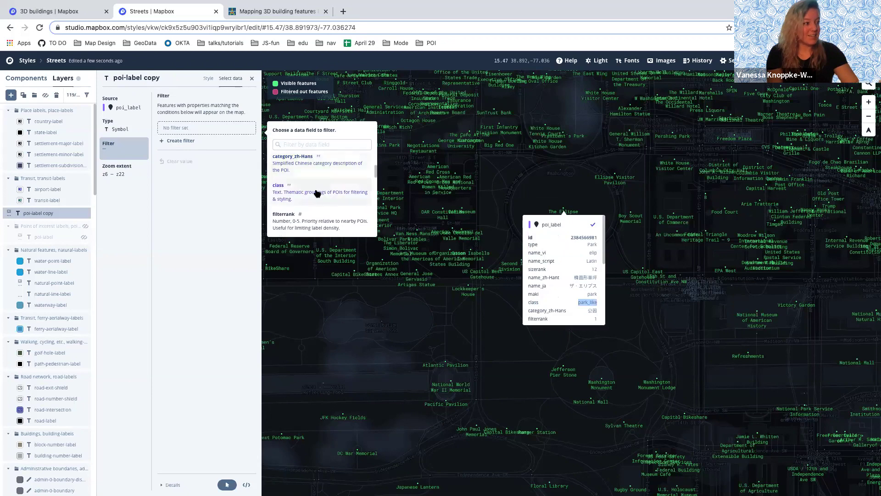
click(316, 193)
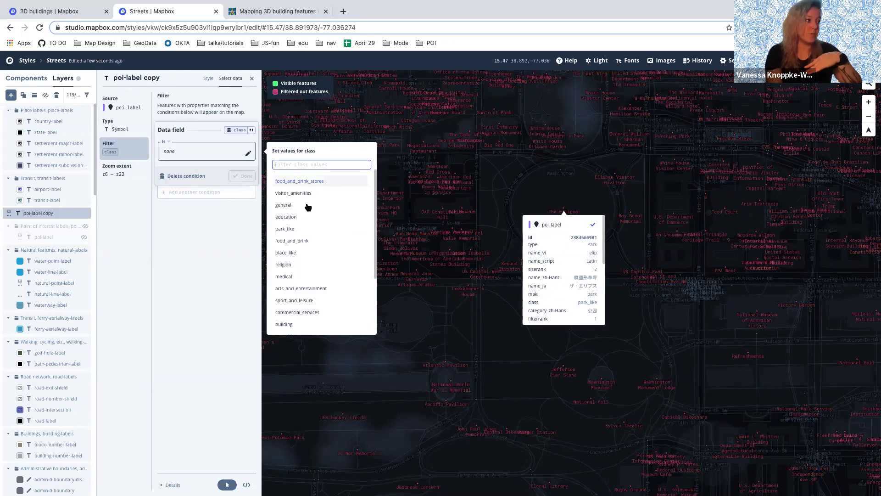
click(305, 194)
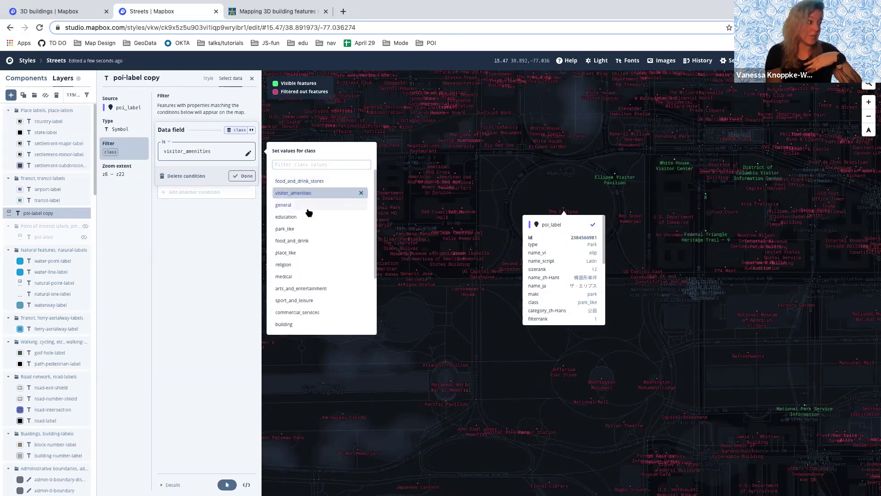
click(313, 229)
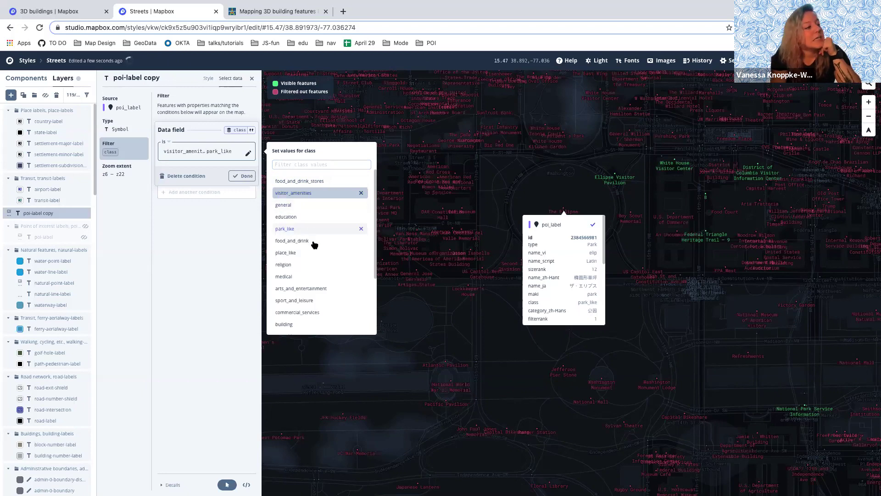
click(329, 241)
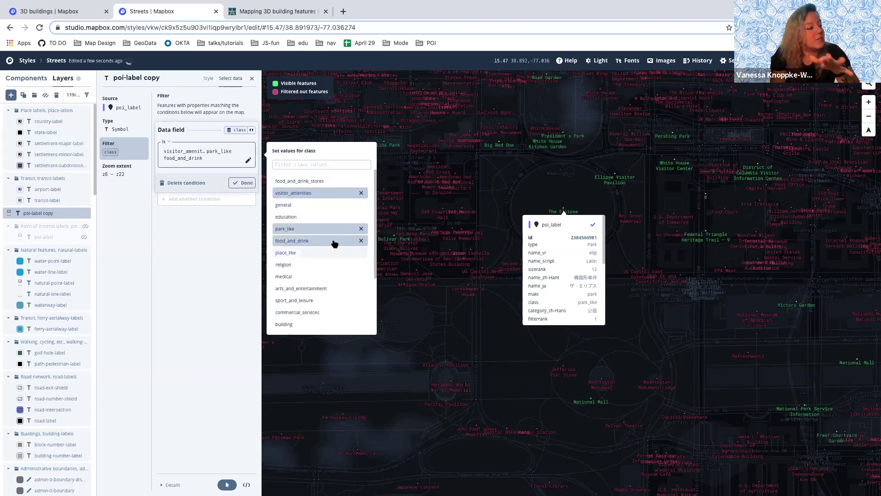
Add historic and religion to the class filter values and finish the condition.
scroll(334, 241, down, 1)
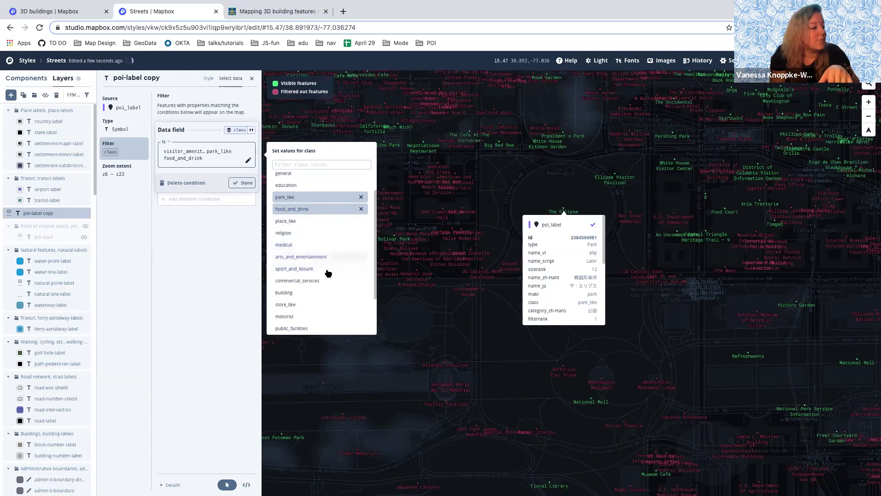
scroll(329, 278, down, 1)
scroll(330, 279, down, 1)
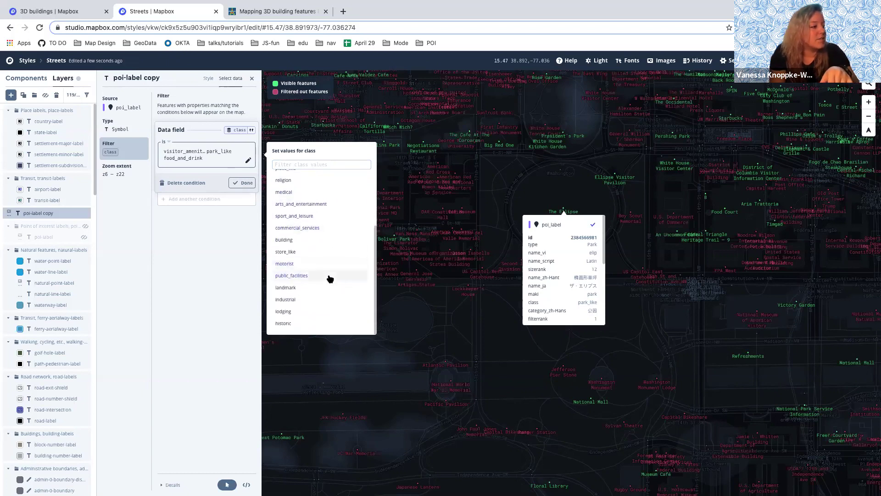
click(299, 324)
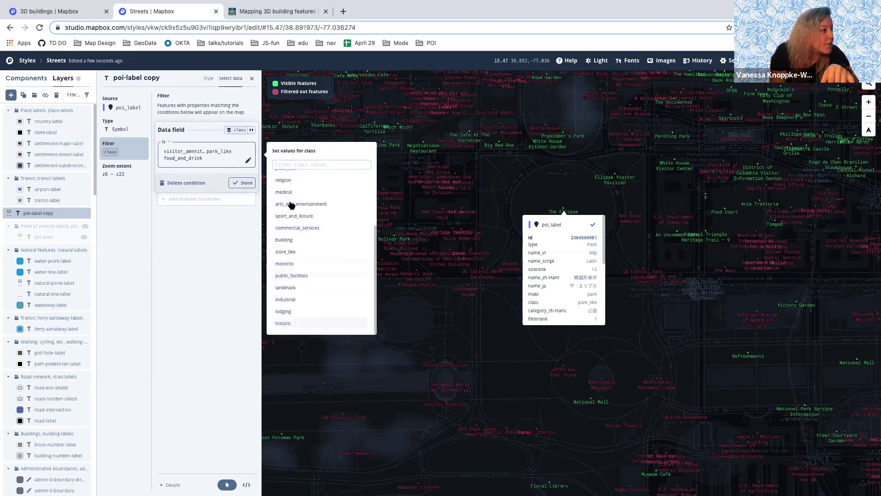
click(287, 183)
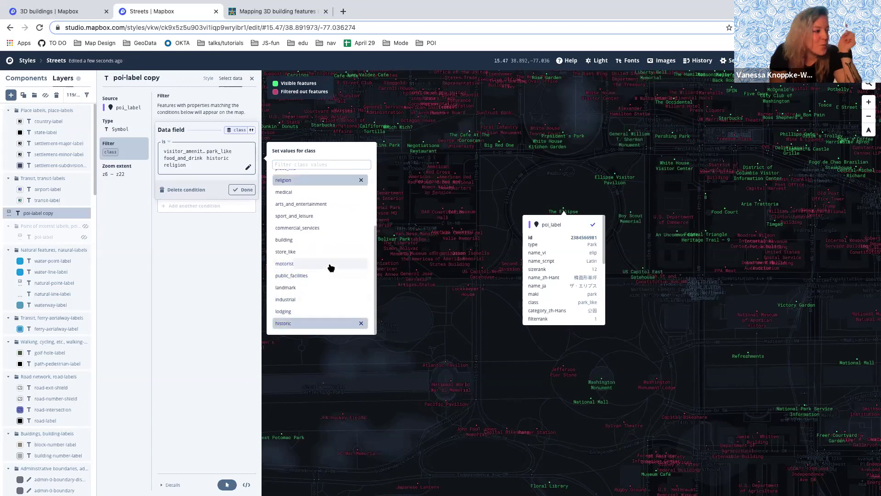
scroll(338, 252, up, 4)
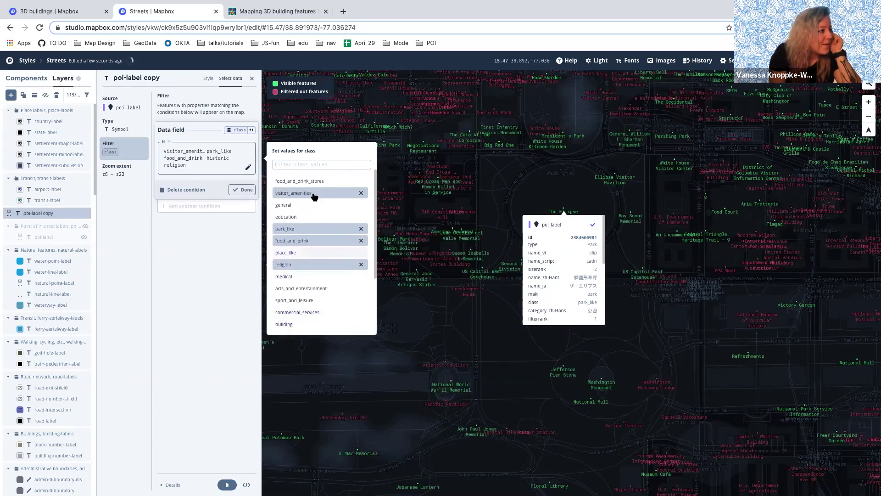
click(242, 190)
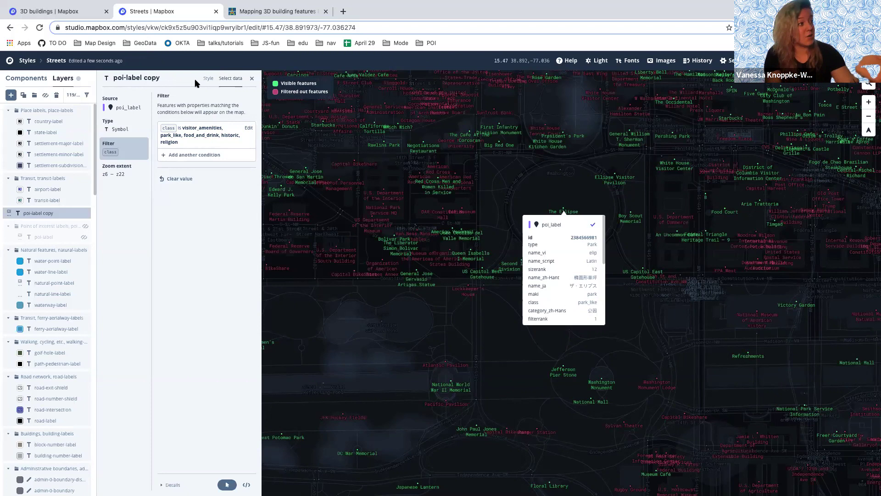
Preview the filtered labels in the styled map, return to the data view and inspect the Boy Scout Memorial label's attributes.
click(213, 78)
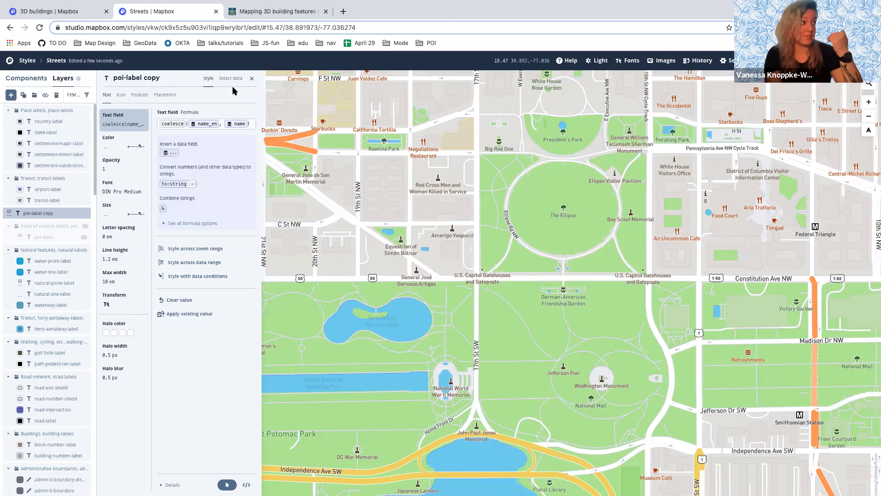
key(])
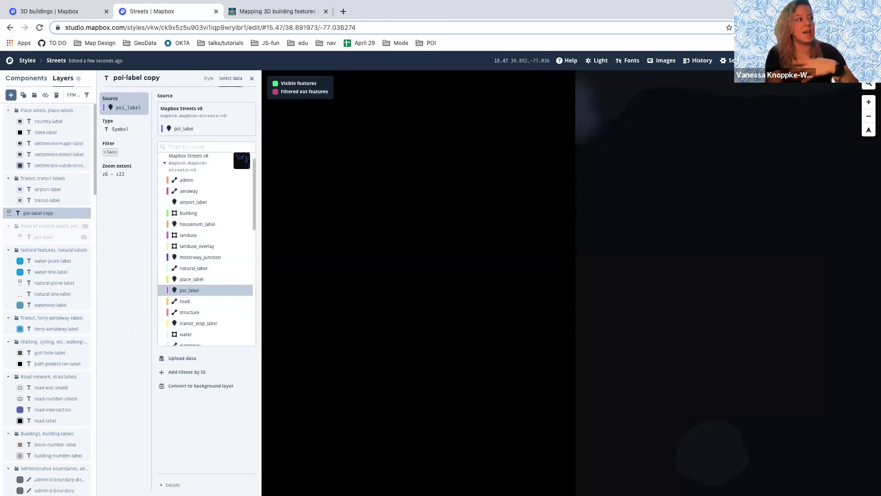
click(632, 214)
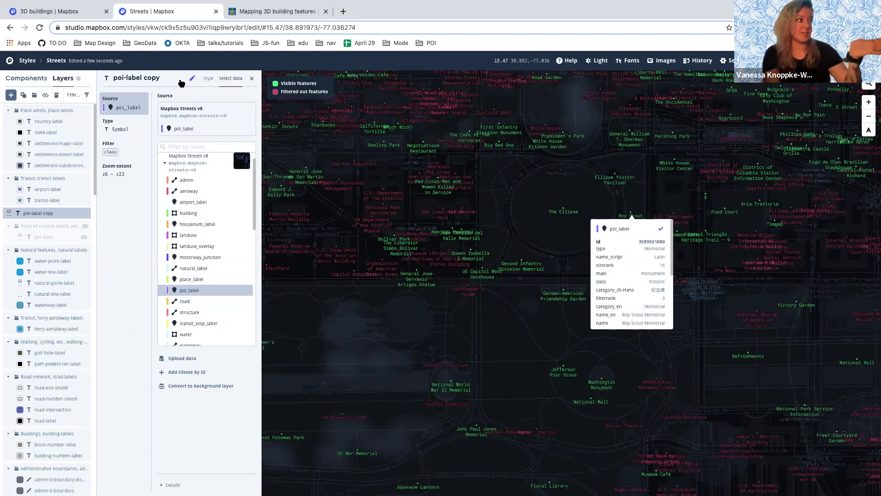
Examine the label text color conditions by class at zoom 0 and sizerank 0, including the food_and_drink color.
click(207, 78)
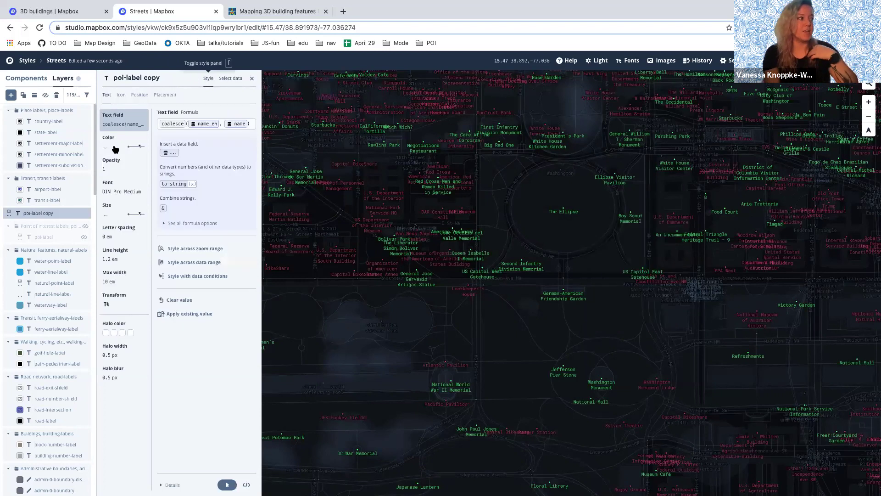
click(115, 145)
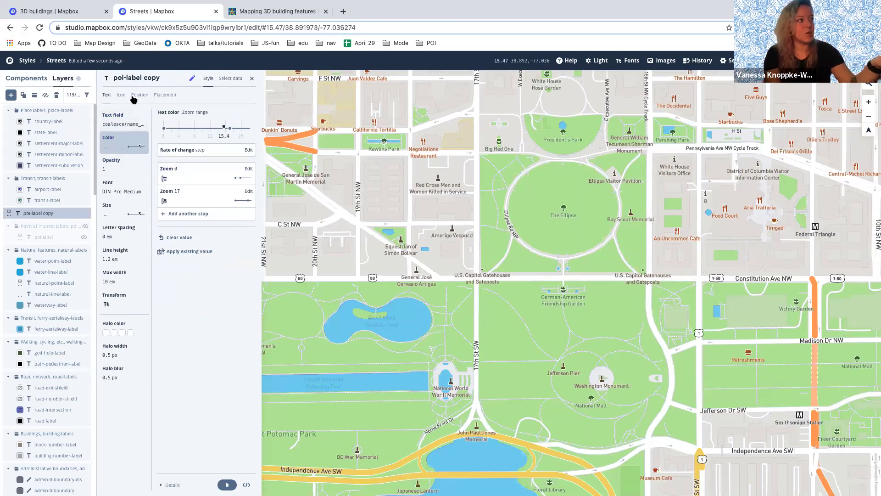
click(183, 170)
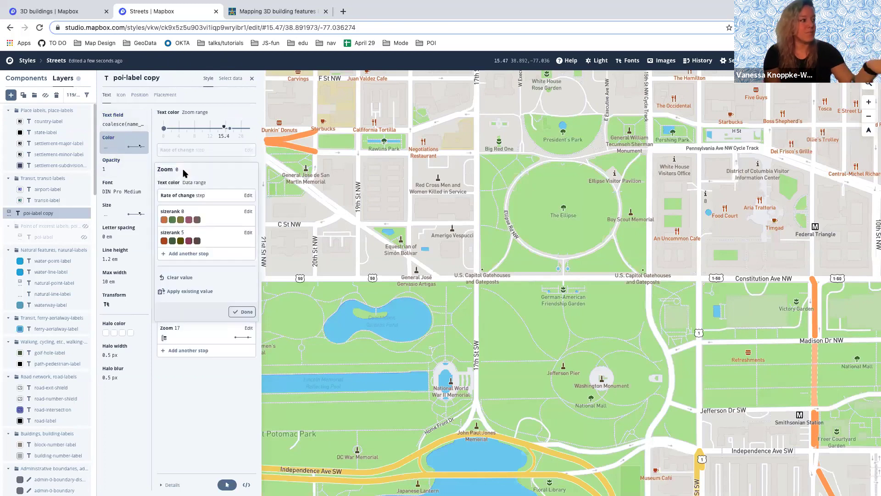
click(227, 227)
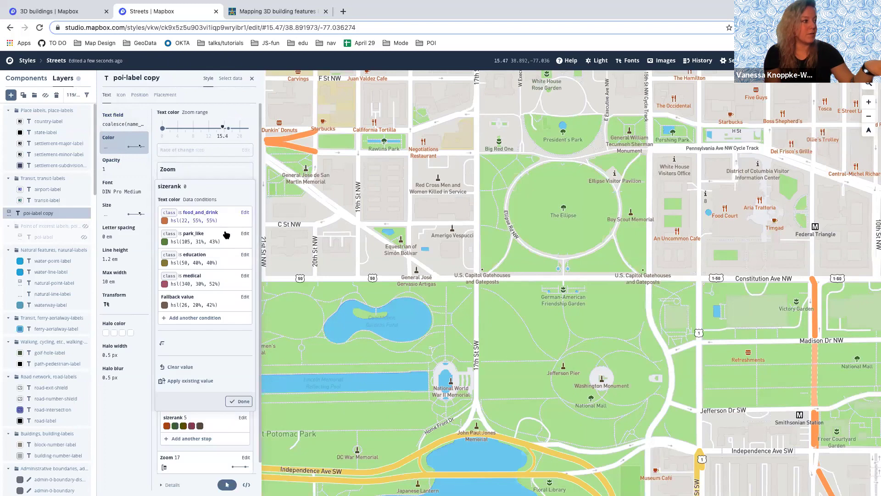
click(222, 227)
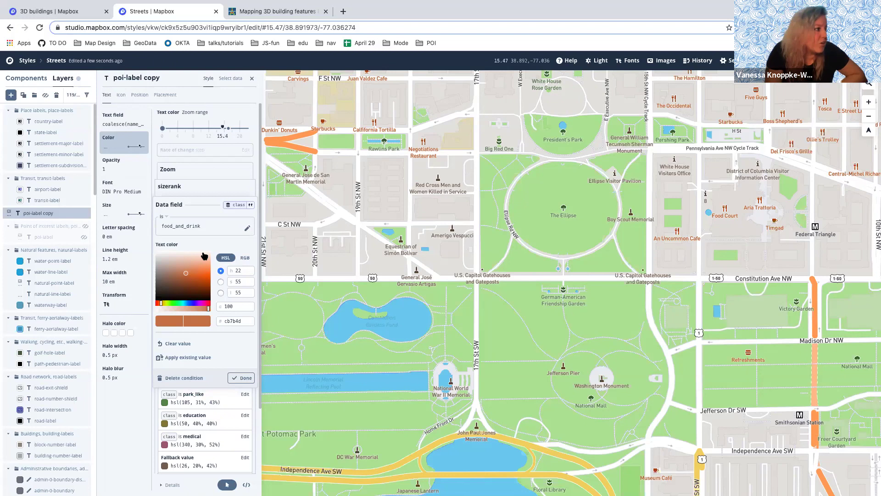
scroll(199, 230, down, 3)
click(239, 299)
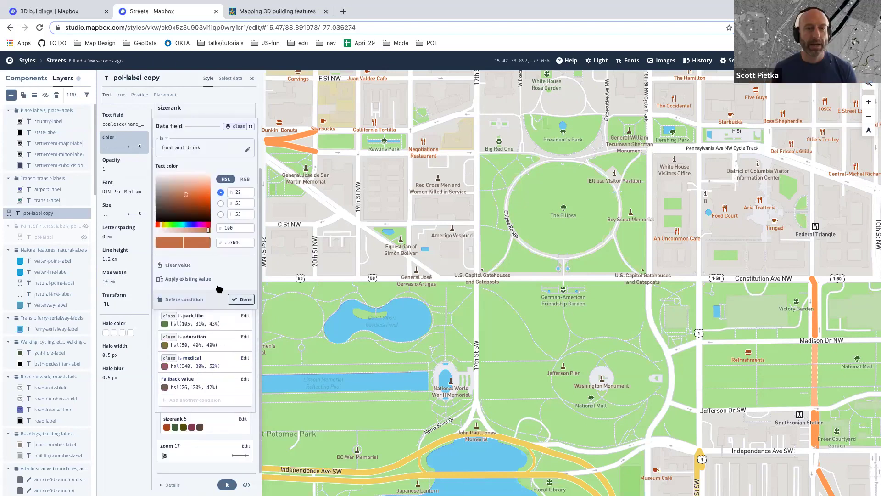
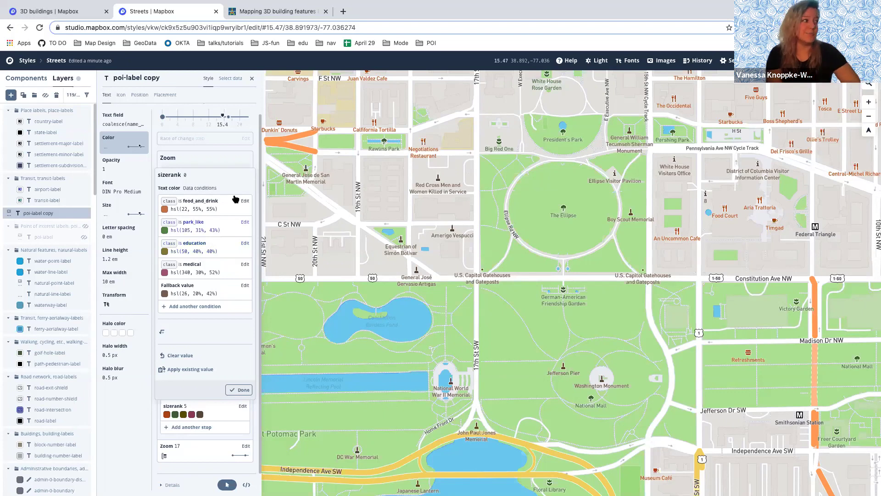
Start a new layer, browse the available data sources and expand the Mapbox Streets v8 source to show its source layers.
click(10, 95)
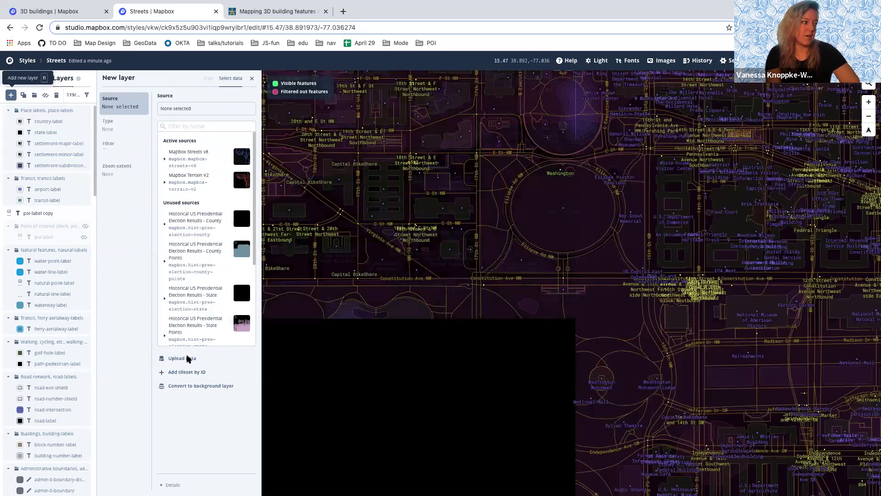
scroll(229, 252, down, 3)
scroll(229, 253, down, 3)
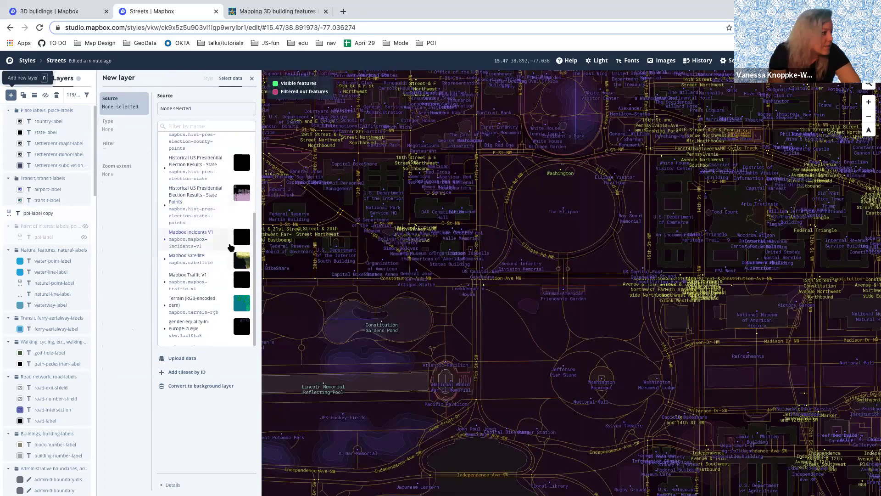
scroll(189, 310, up, 3)
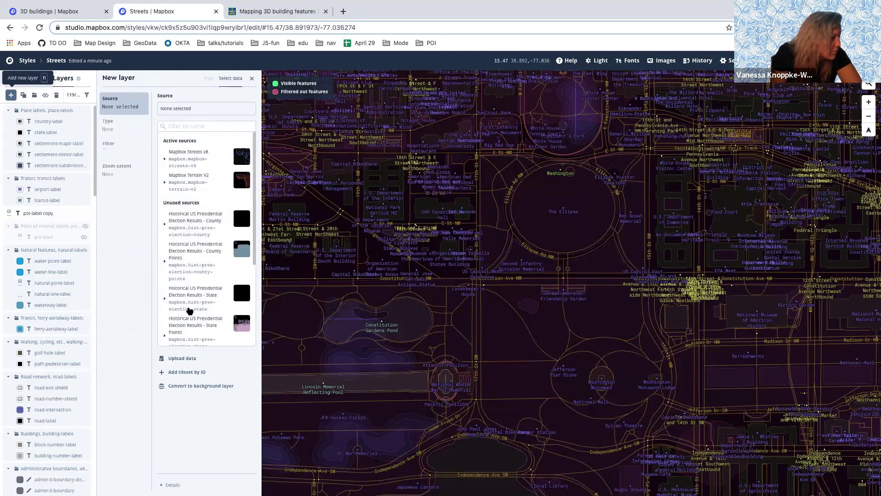
scroll(189, 309, down, 3)
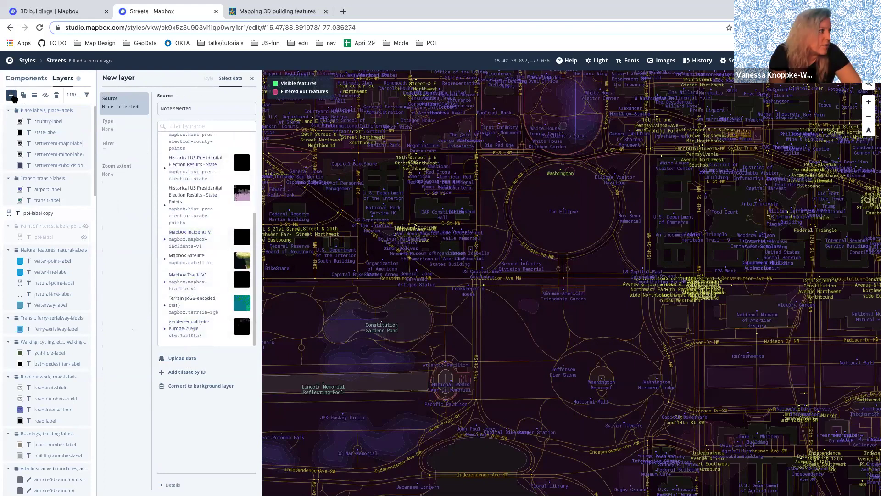
scroll(209, 181, up, 1)
scroll(209, 180, up, 3)
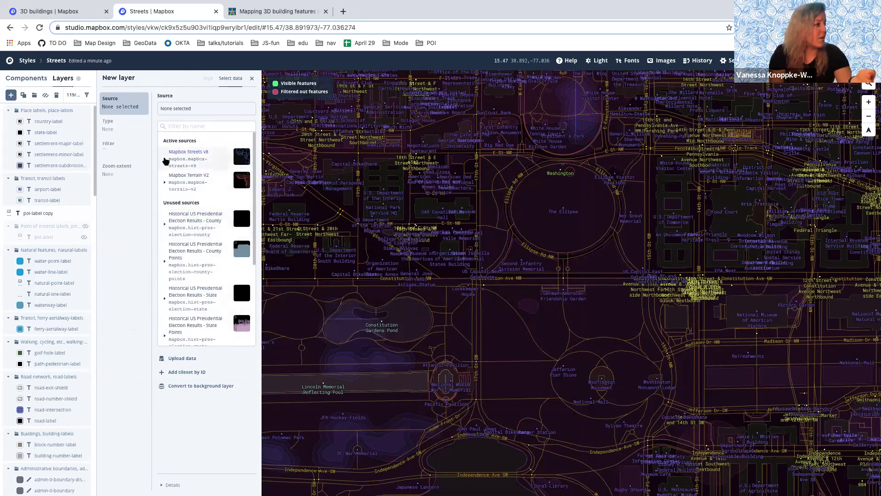
click(165, 160)
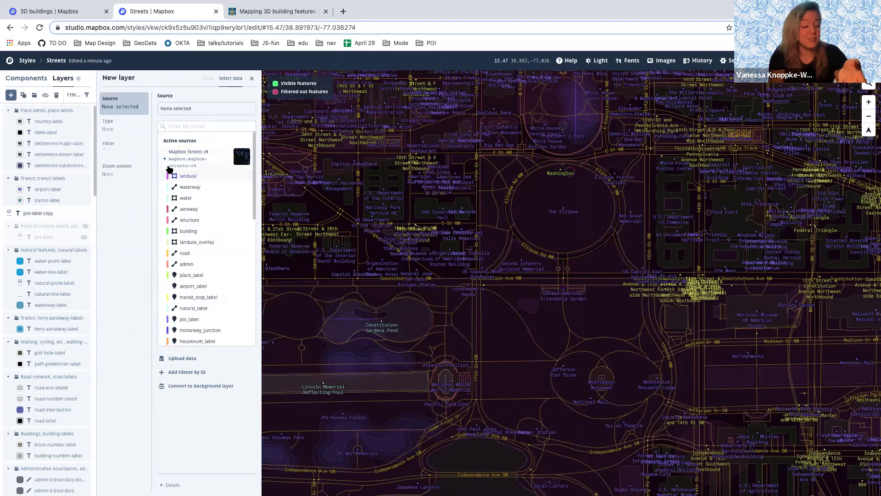
Create a circle layer from the place_label source layer and hide the poi-label copy layer.
click(201, 275)
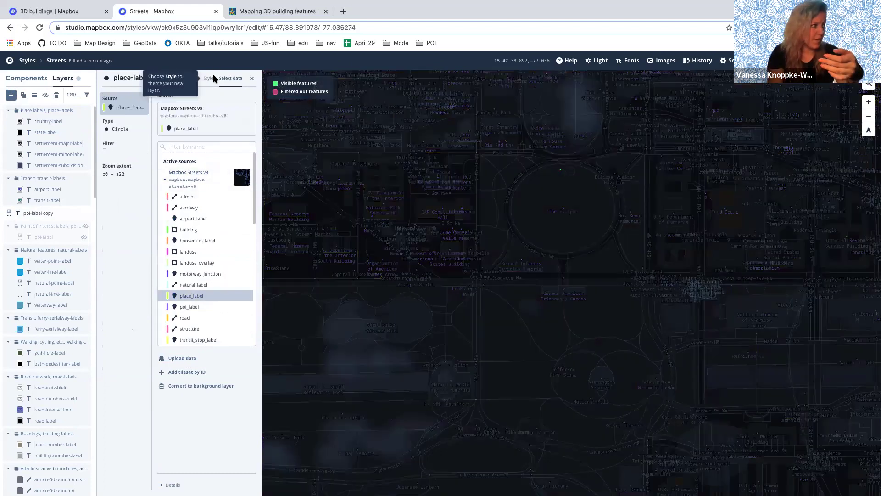
click(209, 79)
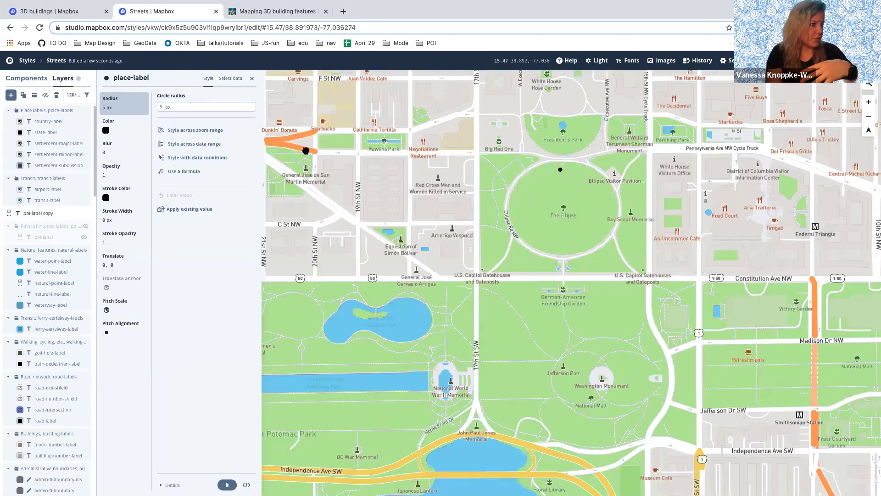
click(45, 95)
scroll(54, 143, up, 1)
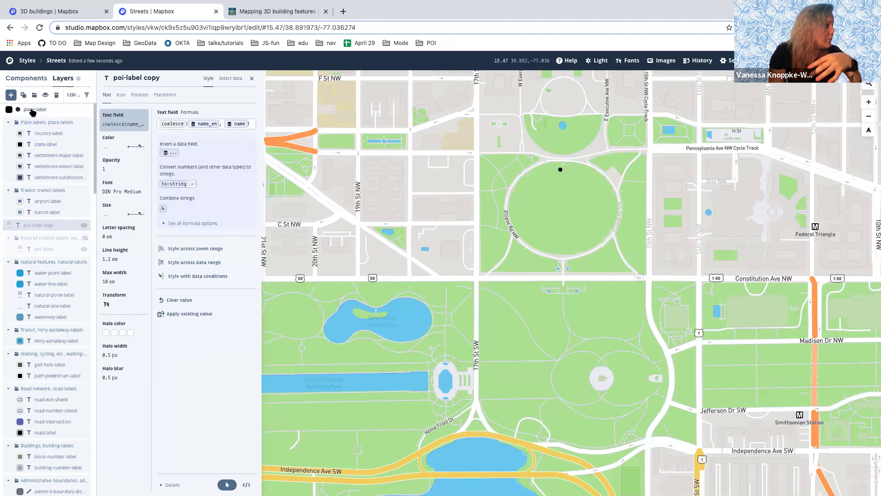
Select the place-label layer and examine its circle points across central Washington DC.
click(35, 109)
drag(551, 187, 551, 241)
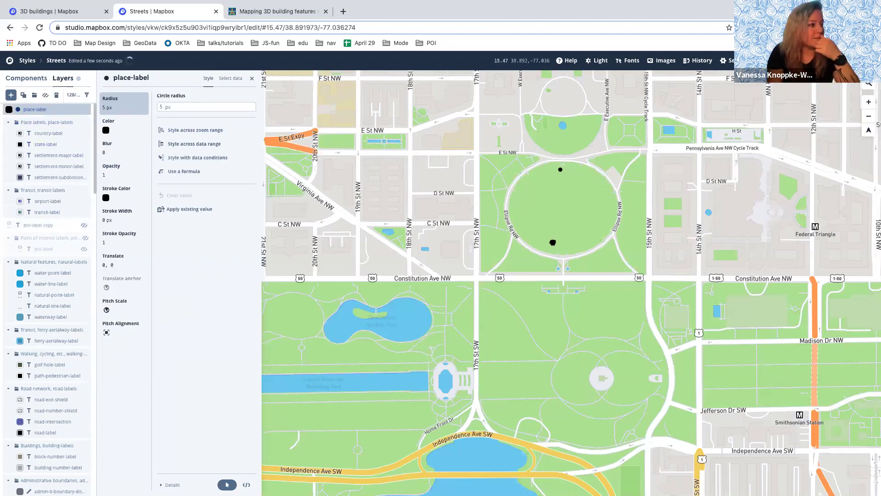
scroll(561, 215, down, 5)
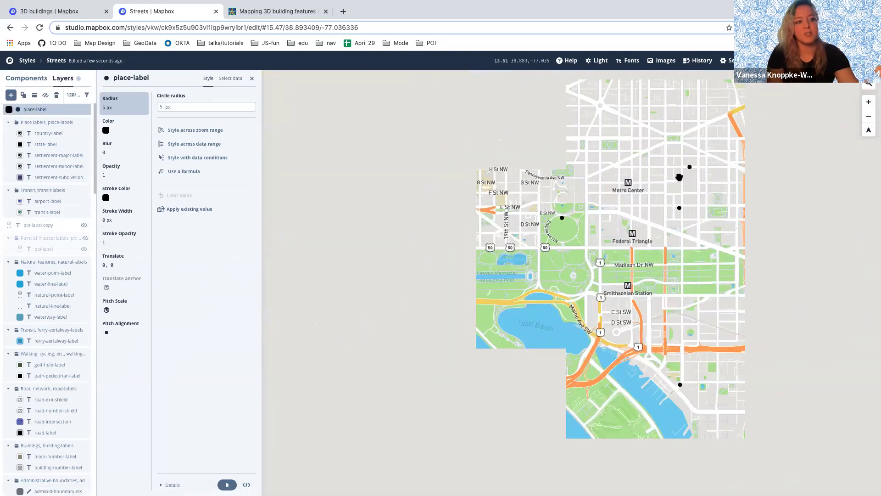
scroll(567, 218, up, 2)
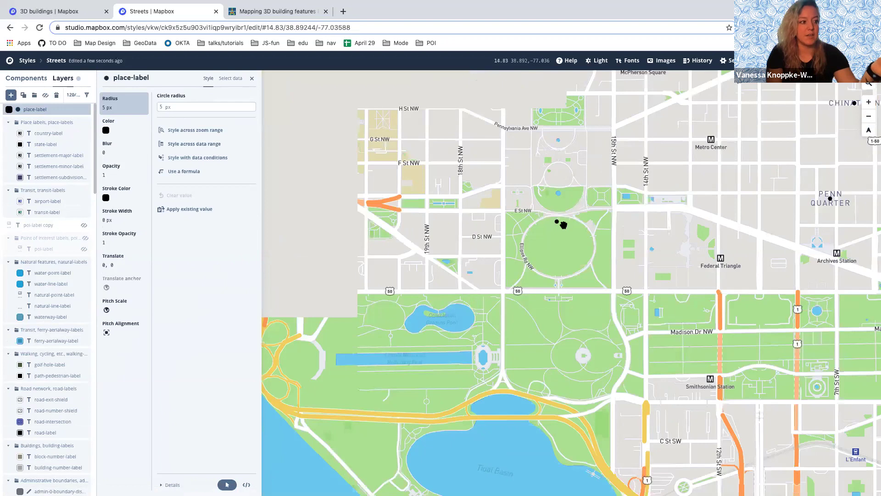
scroll(560, 225, up, 2)
drag(561, 225, 476, 245)
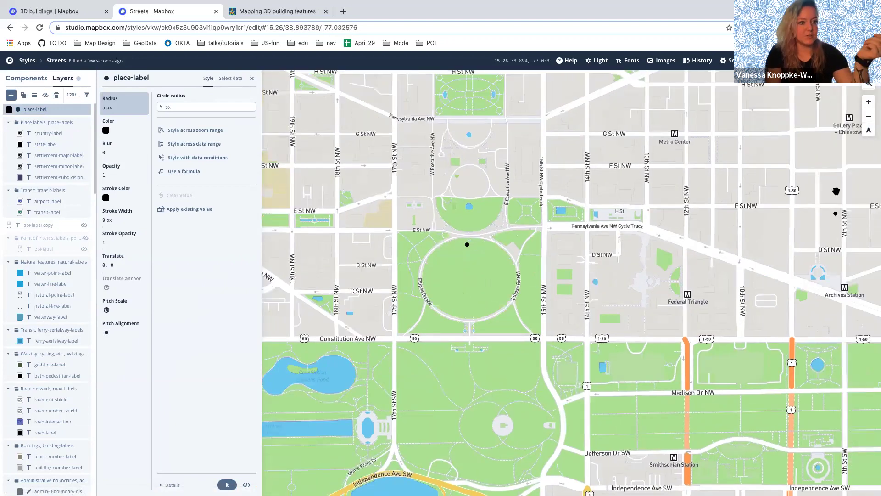
drag(722, 207, 608, 225)
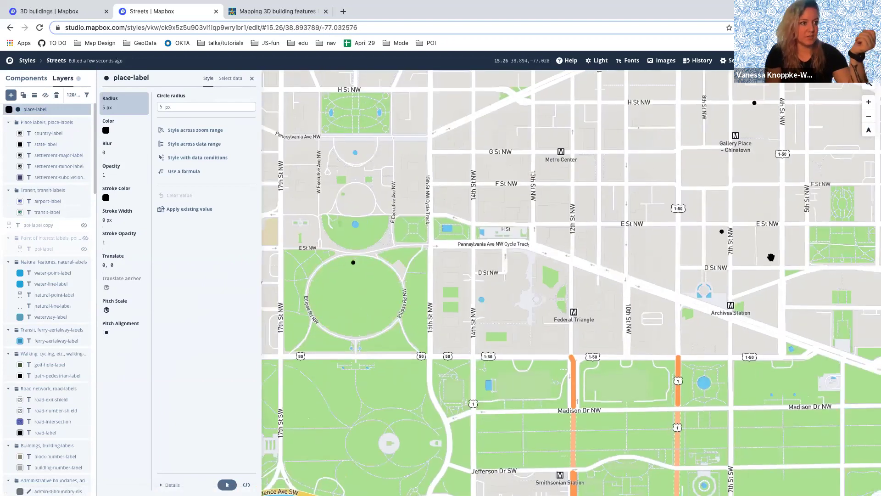
Change the place-label layer's type to Symbol.
click(227, 81)
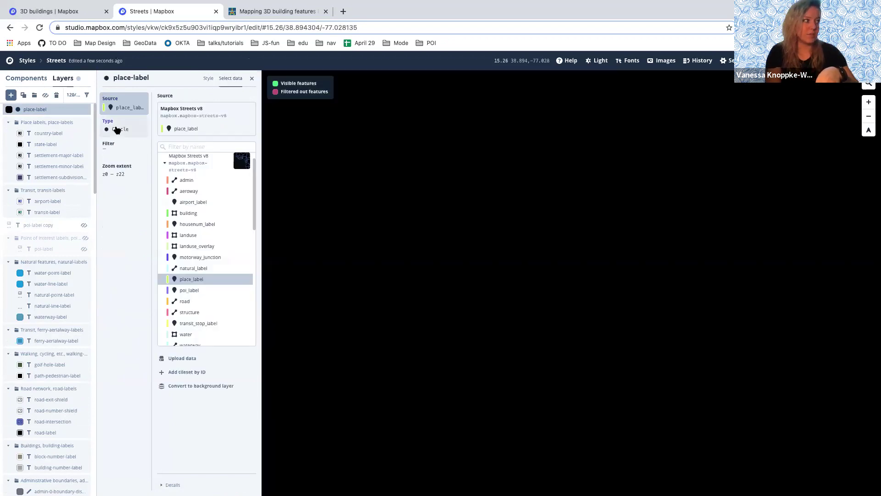
click(117, 129)
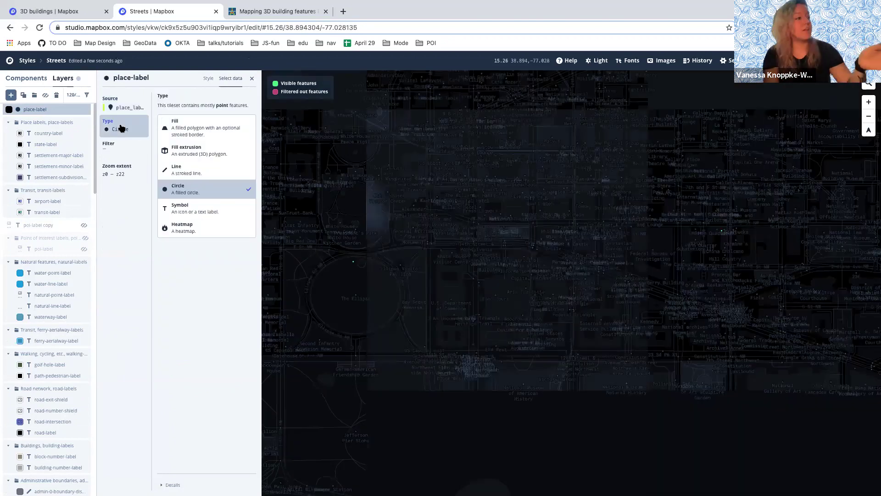
click(192, 211)
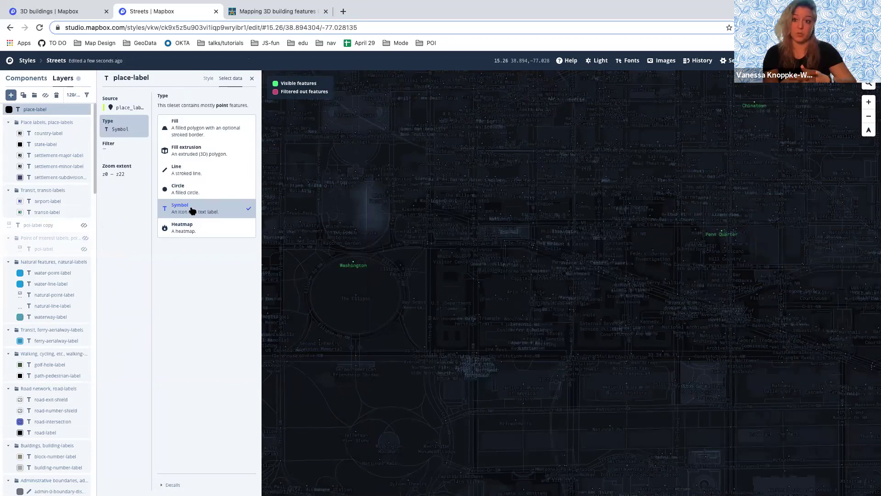
Set the place-label layer's text field to the name data field.
click(207, 78)
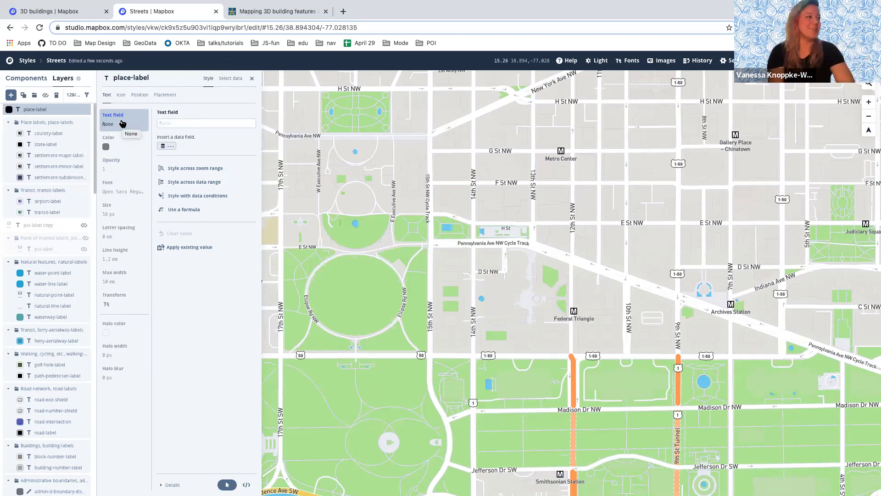
click(163, 147)
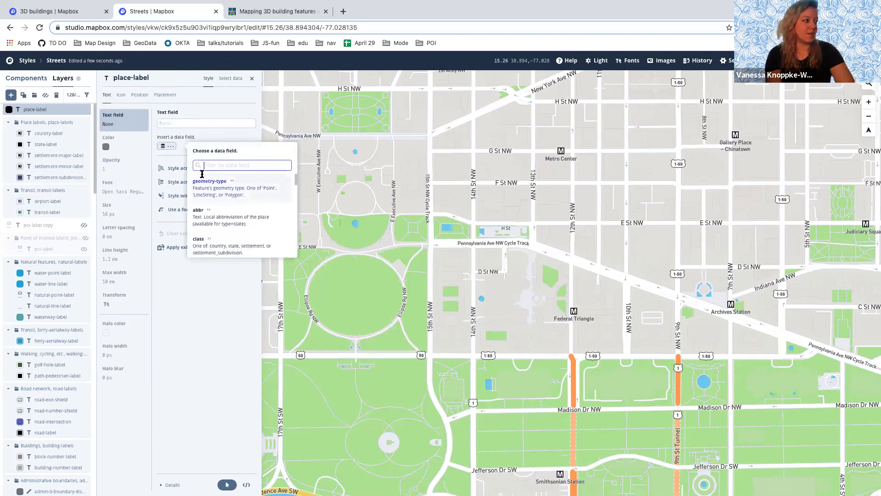
text(name)
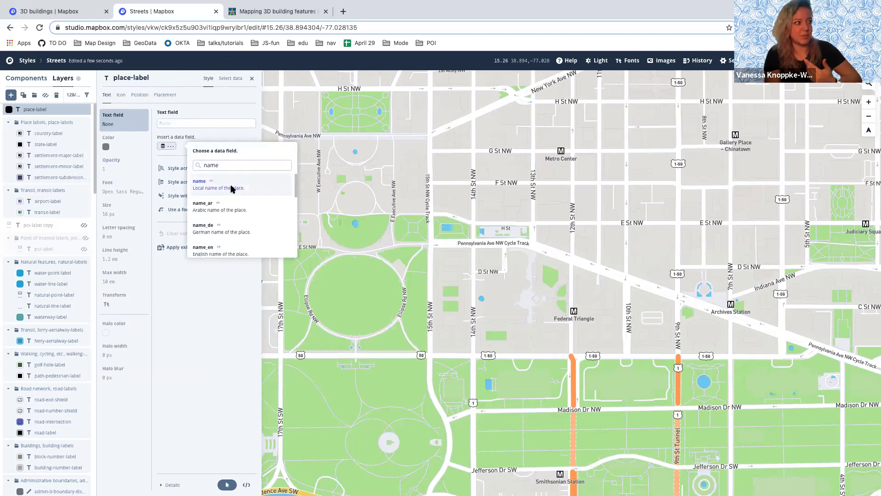
click(232, 187)
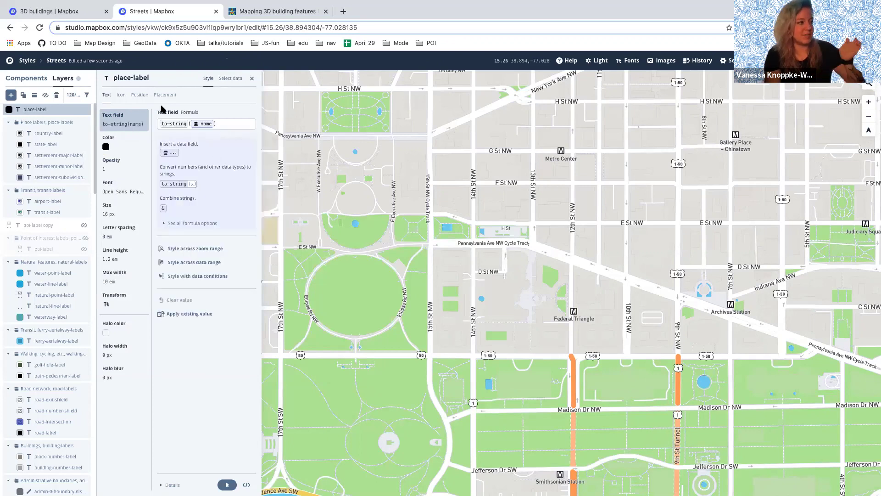
Look through the place-label icon image options and the style's theme and custom images.
click(121, 97)
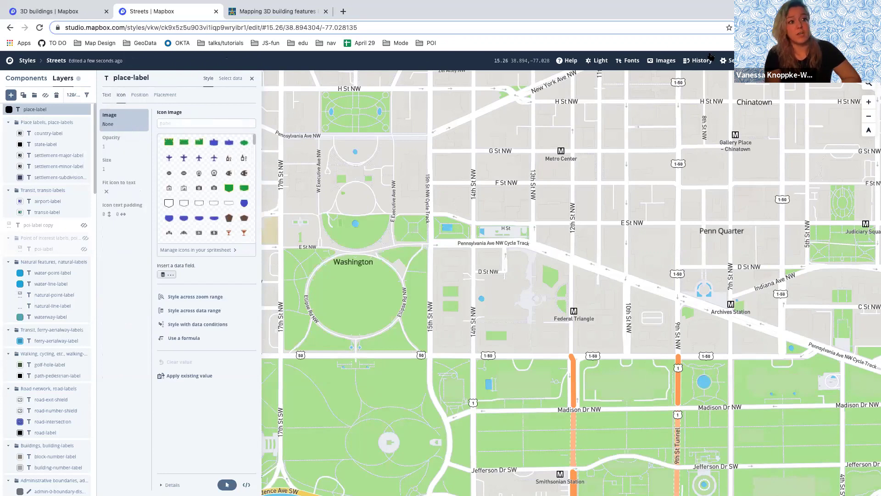
click(669, 61)
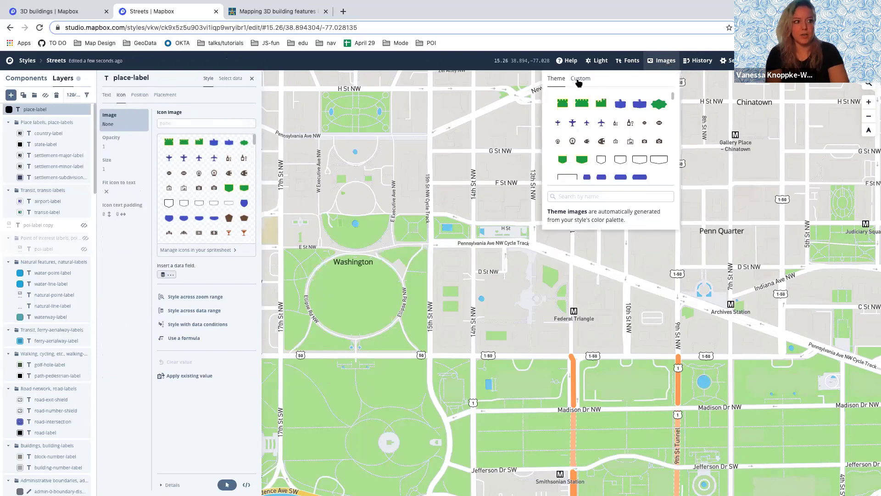
click(580, 79)
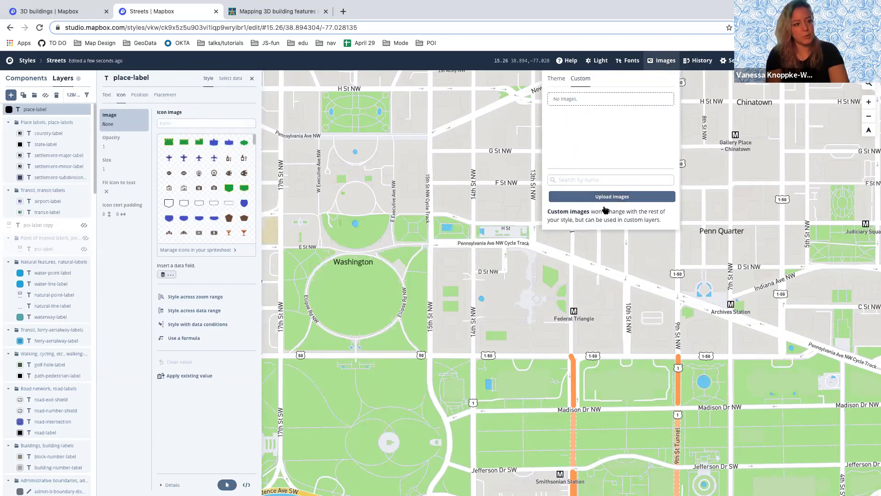
click(190, 123)
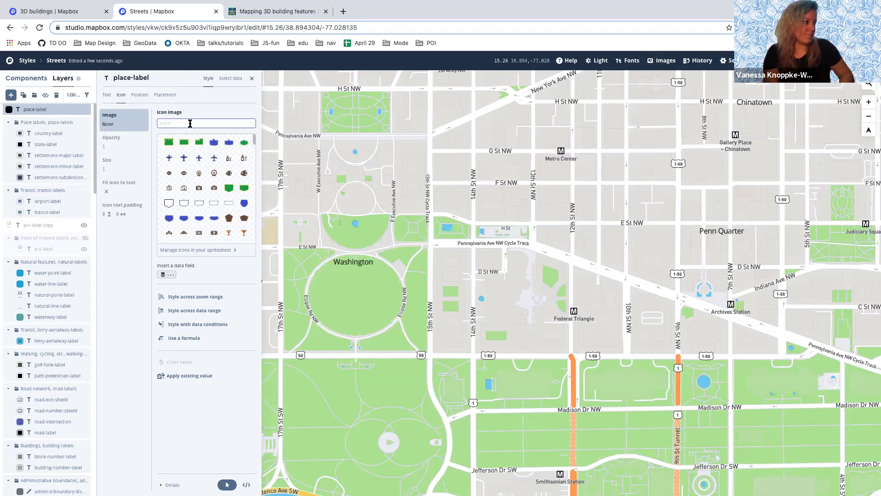
text(park)
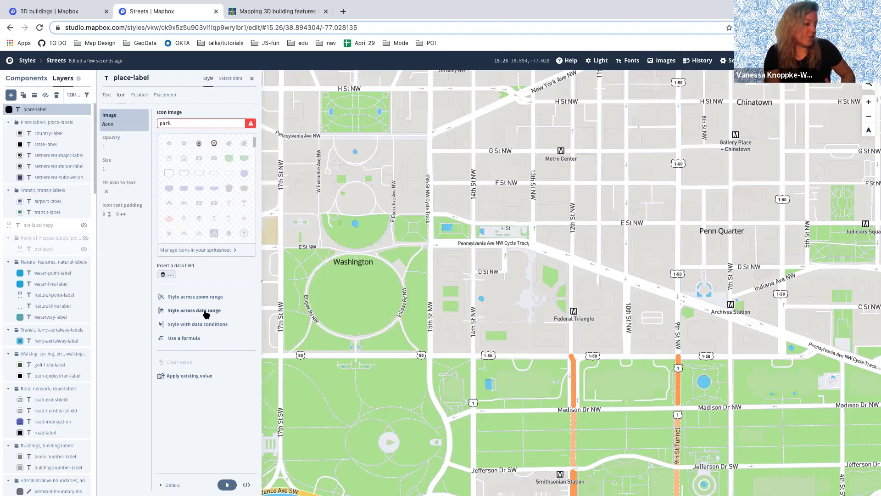
click(206, 324)
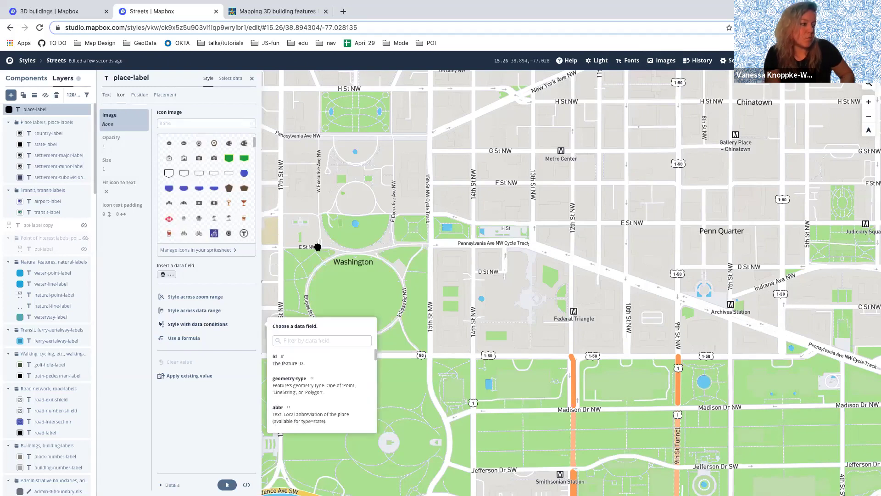
scroll(299, 375, down, 5)
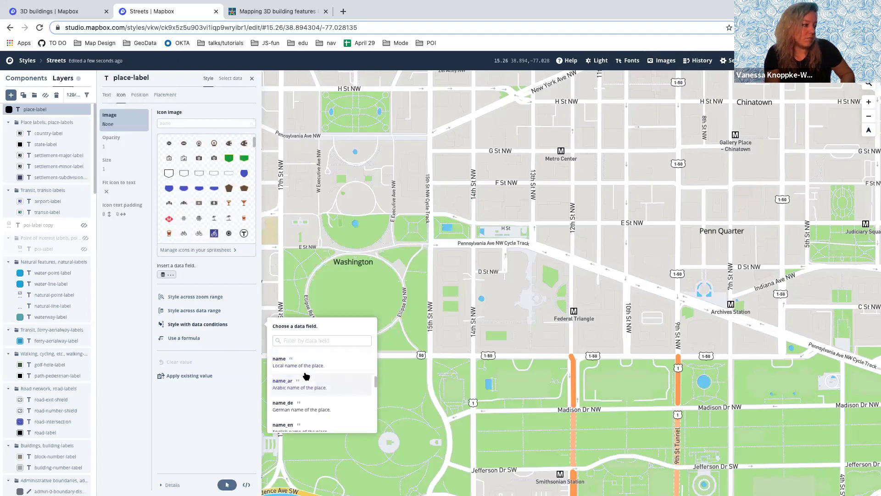
Hide the place-label layer and switch its source layer to poi_label.
click(45, 96)
click(231, 78)
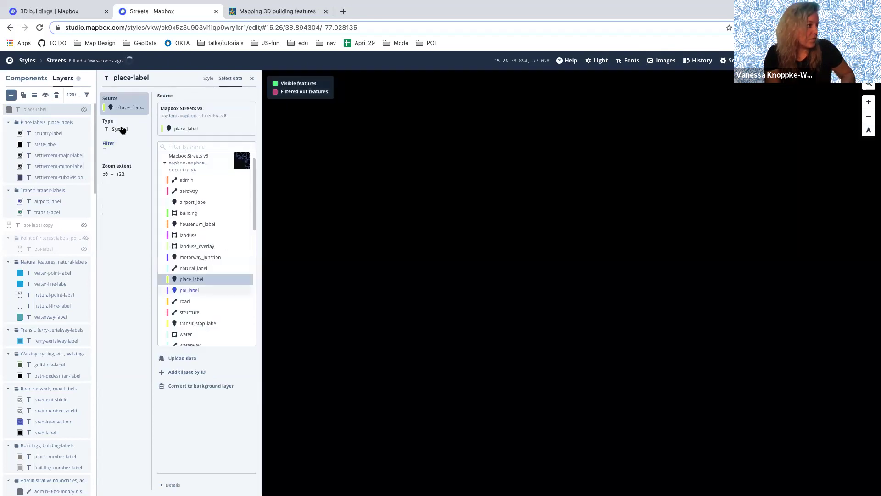
click(206, 290)
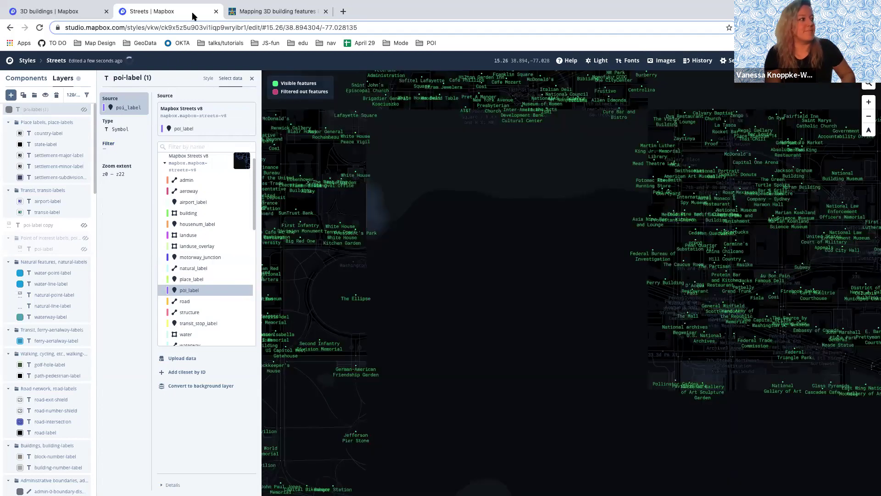
Style the icon image by data condition, assigning the aquarium-15 icon where class is food_and_drink.
click(209, 79)
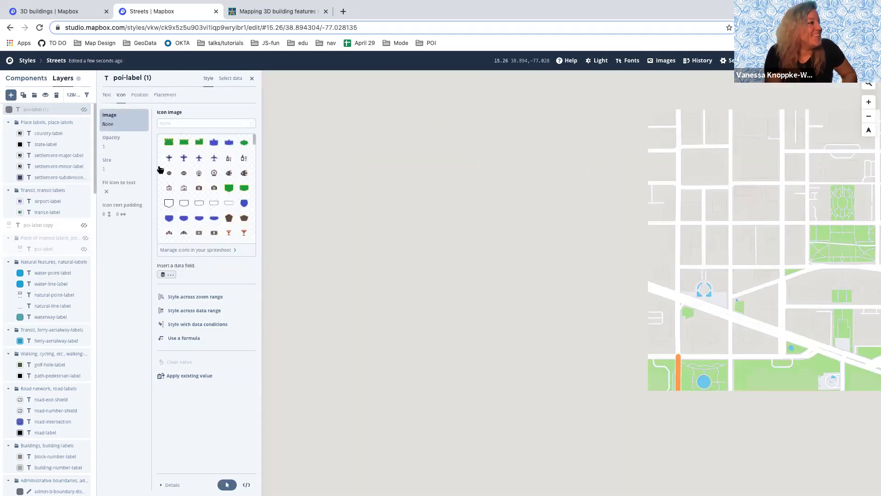
click(213, 325)
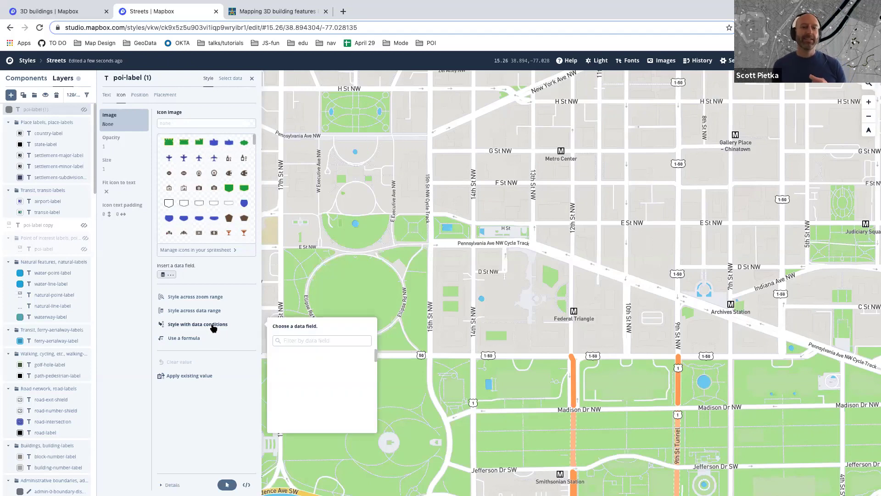
scroll(308, 378, down, 5)
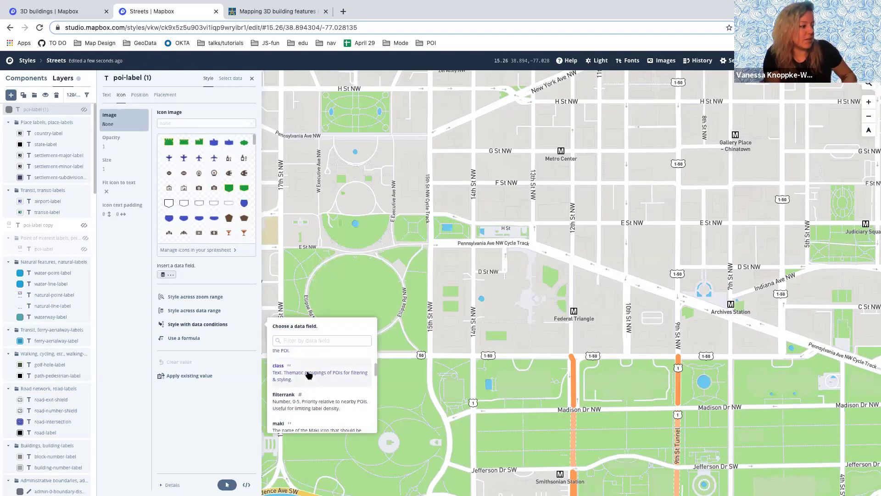
click(309, 375)
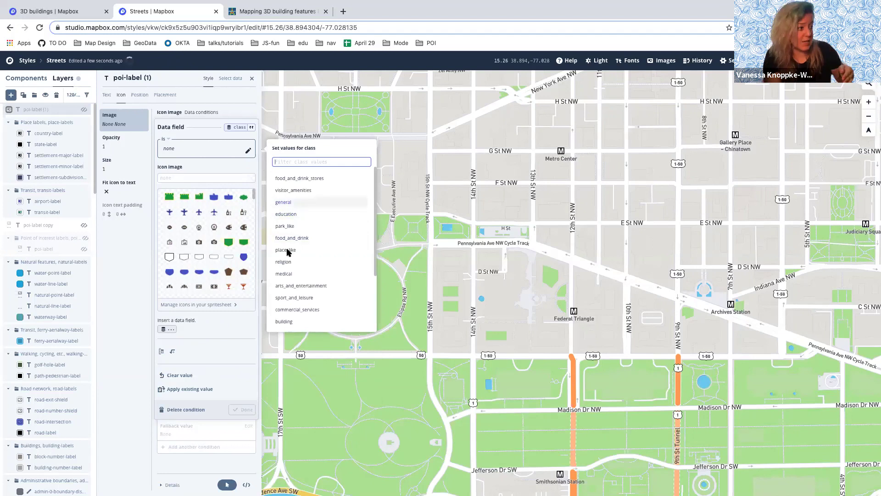
click(298, 237)
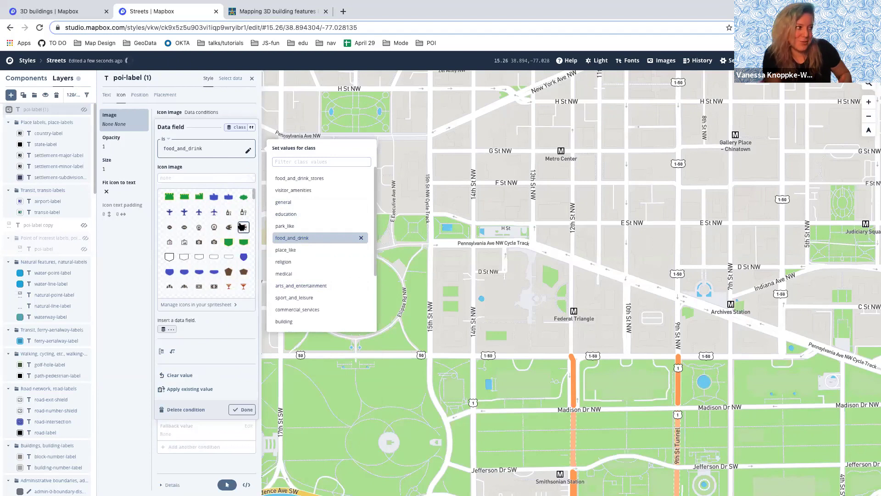
click(243, 227)
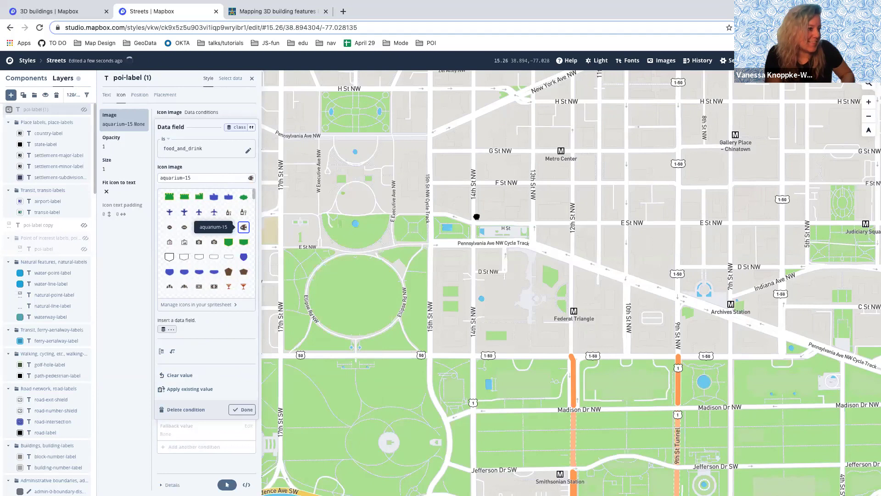
Make the poi-label (1) layer visible and check its icons around Dupont Circle.
drag(390, 263, 497, 291)
drag(436, 178, 442, 394)
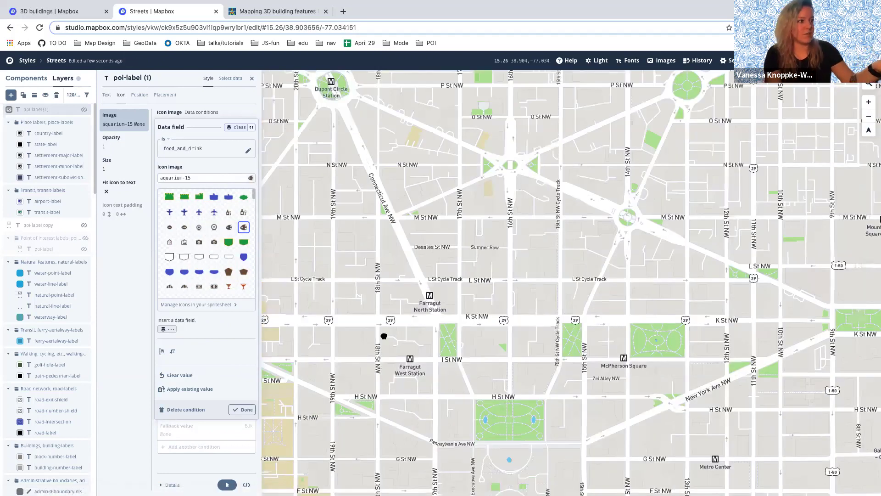
drag(407, 248, 436, 310)
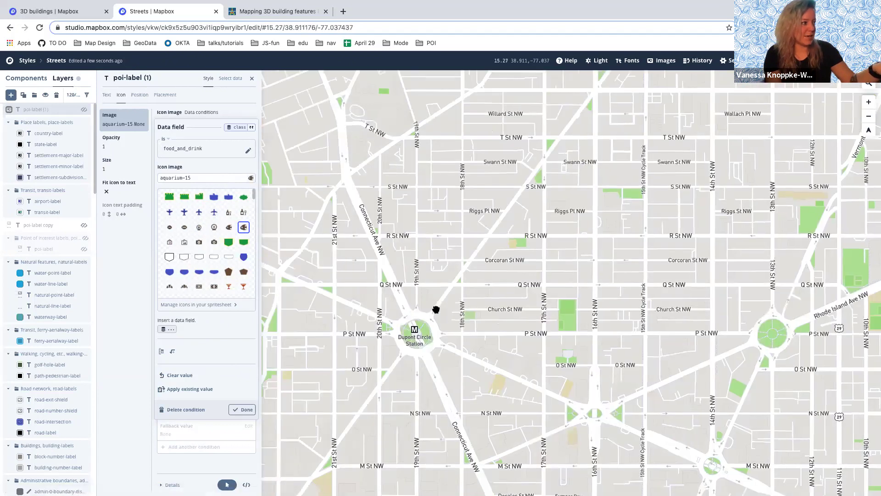
scroll(436, 309, up, 3)
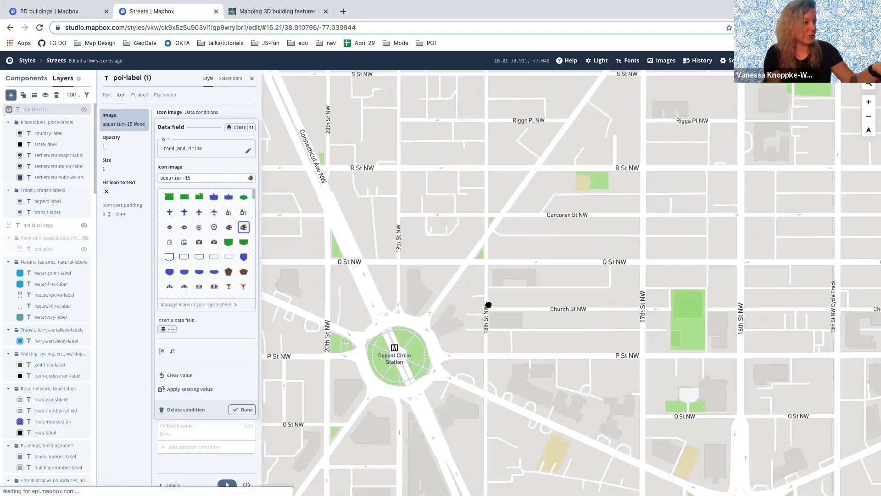
click(46, 95)
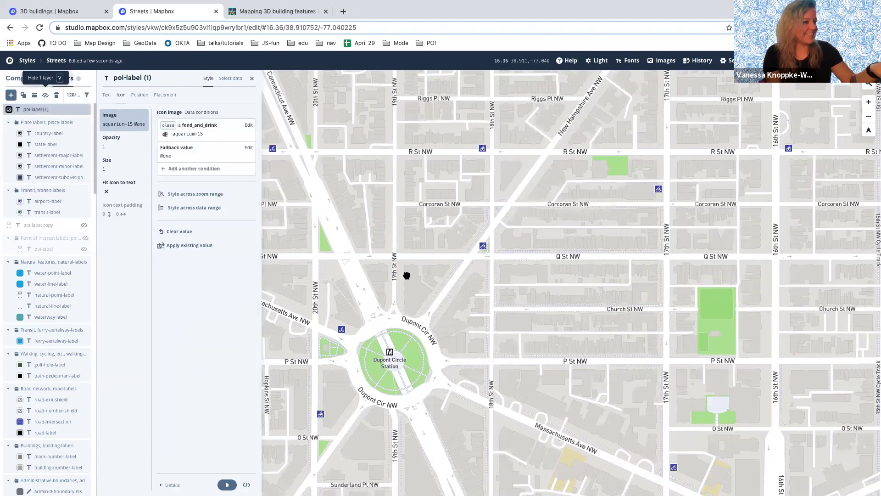
drag(539, 194, 575, 169)
drag(423, 242, 521, 180)
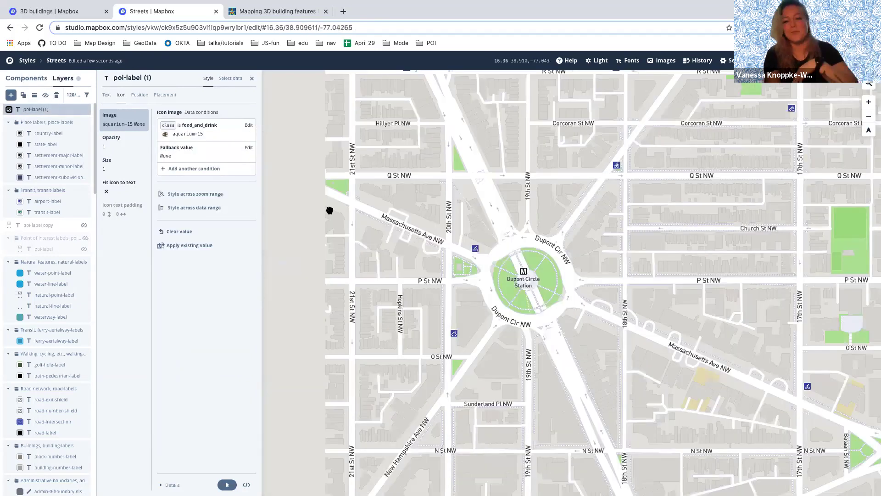
Recenter the map on Dupont Circle and compare it with the poi-label (1) layer hidden and shown.
drag(327, 187, 468, 182)
scroll(491, 214, down, 1)
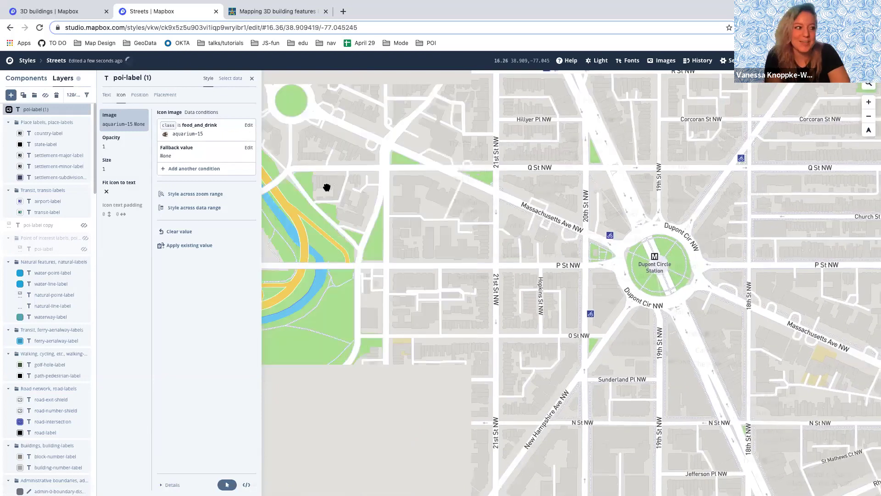
scroll(491, 214, down, 3)
drag(630, 234, 564, 230)
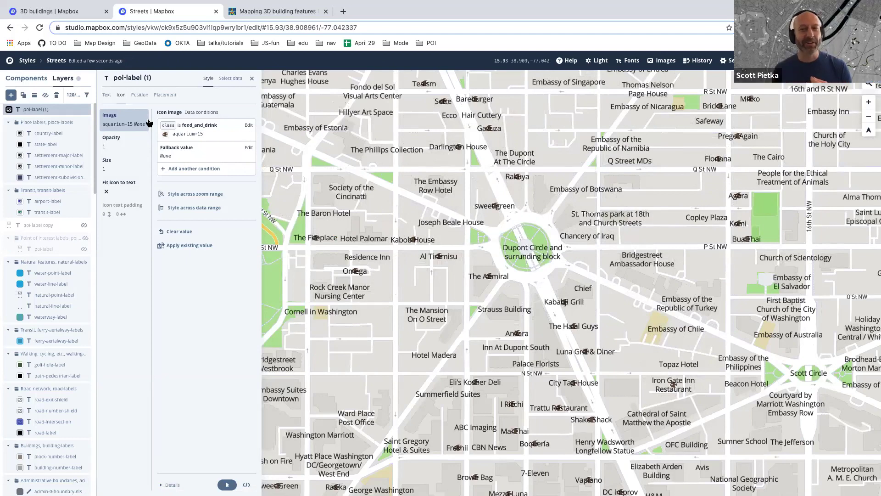
click(47, 96)
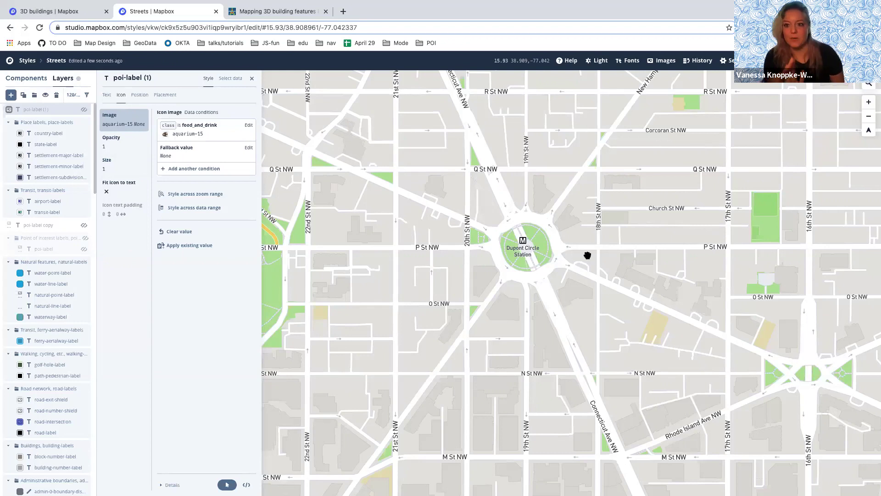
click(46, 97)
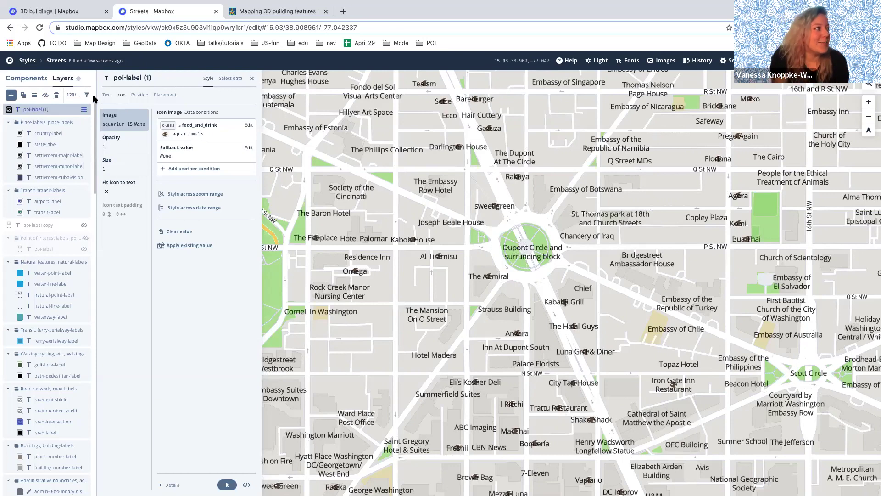
click(108, 94)
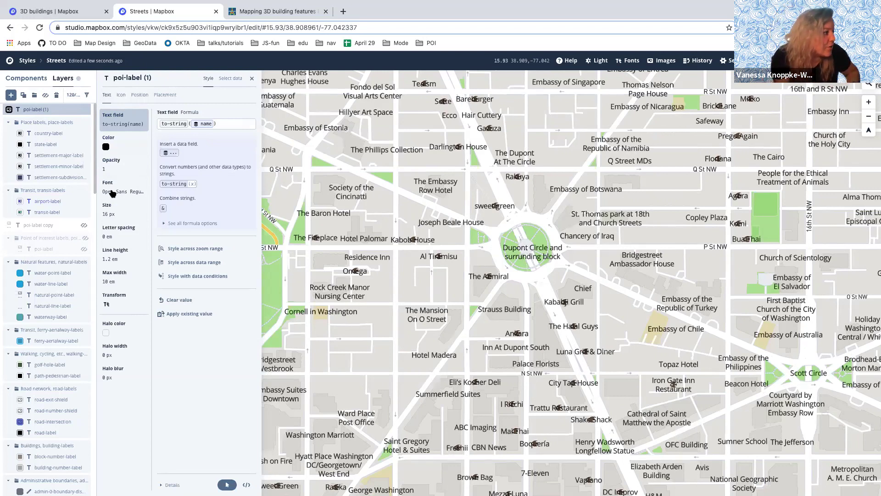
click(116, 213)
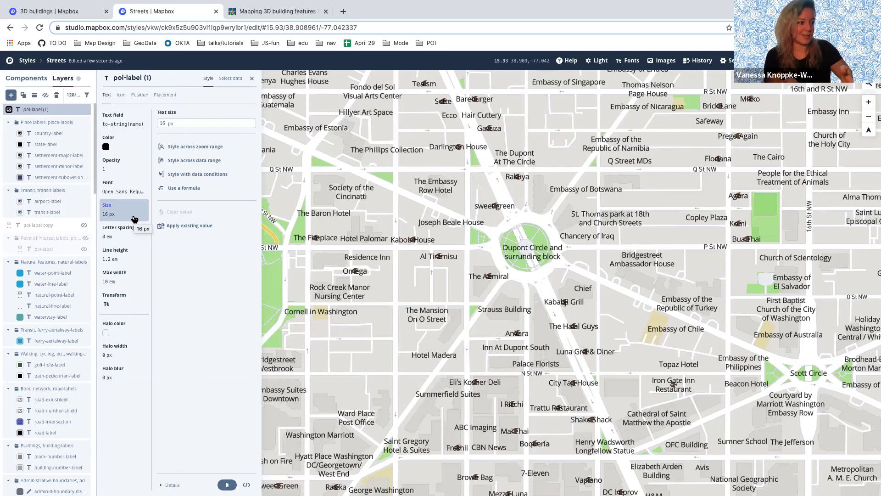
click(230, 78)
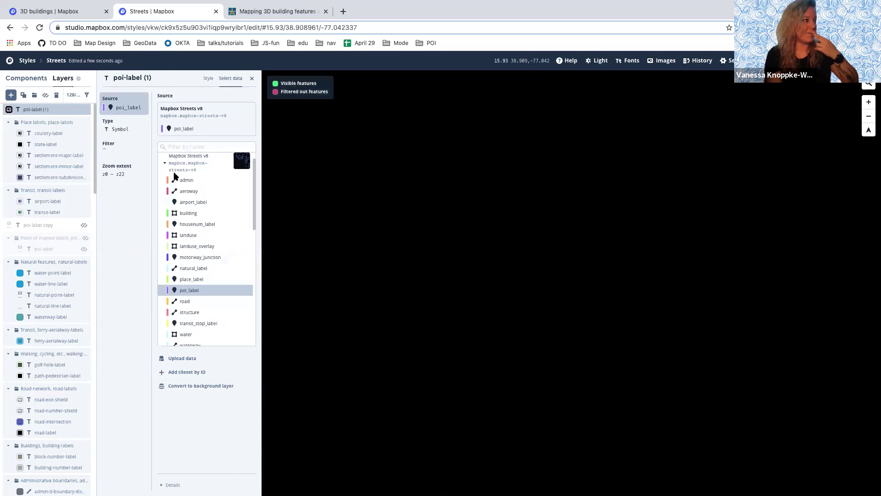
click(208, 78)
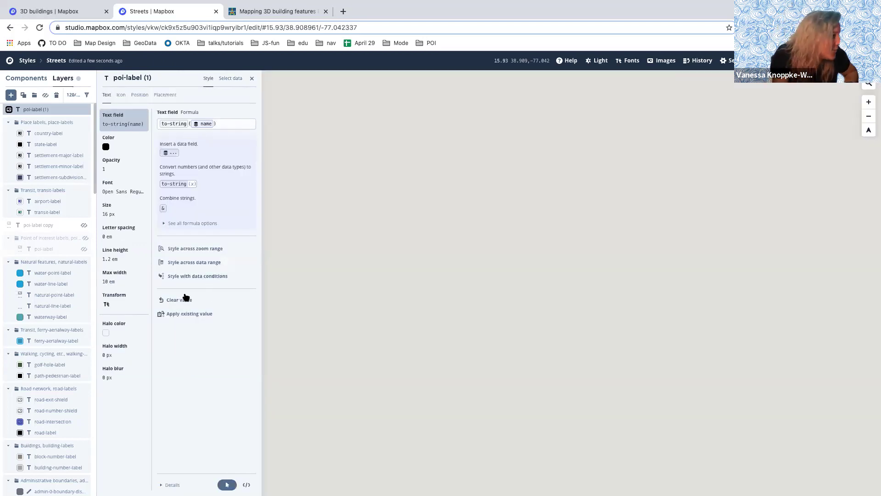
click(121, 94)
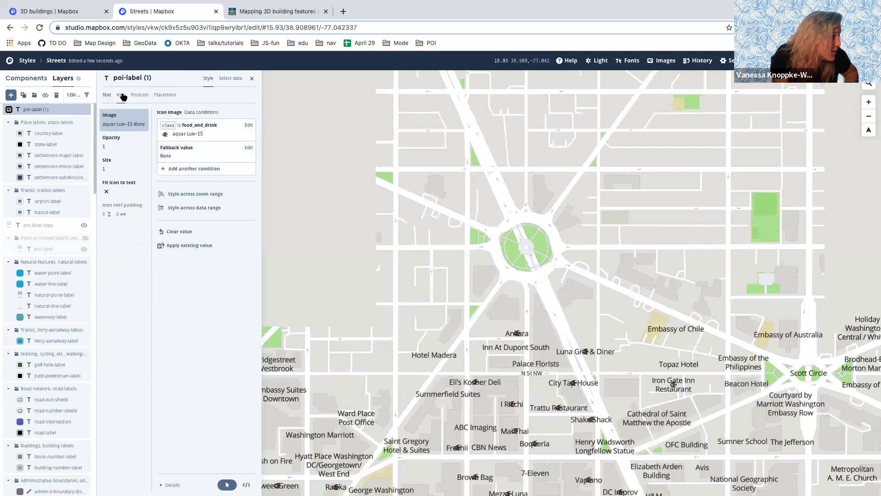
Filter the poi-label (1) layer to features whose class is food_and_drink and return to its style settings.
click(230, 78)
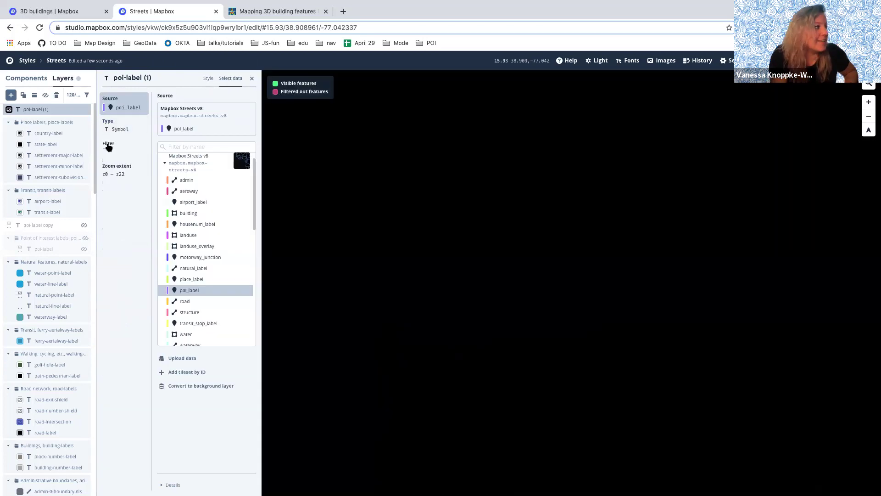
click(109, 145)
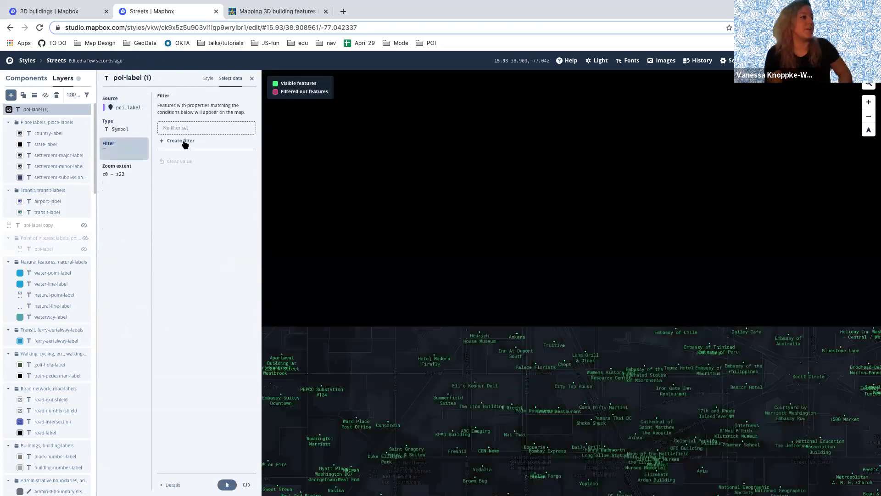
click(184, 142)
scroll(315, 181, down, 5)
scroll(315, 181, up, 2)
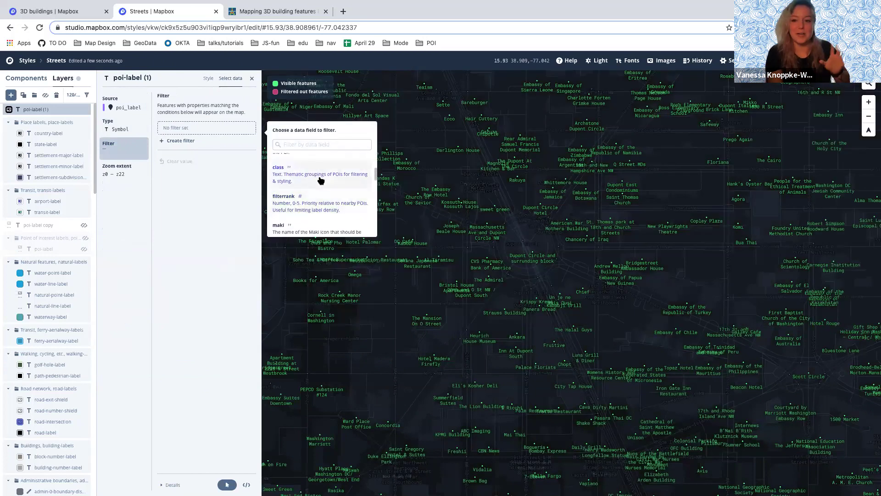
click(315, 179)
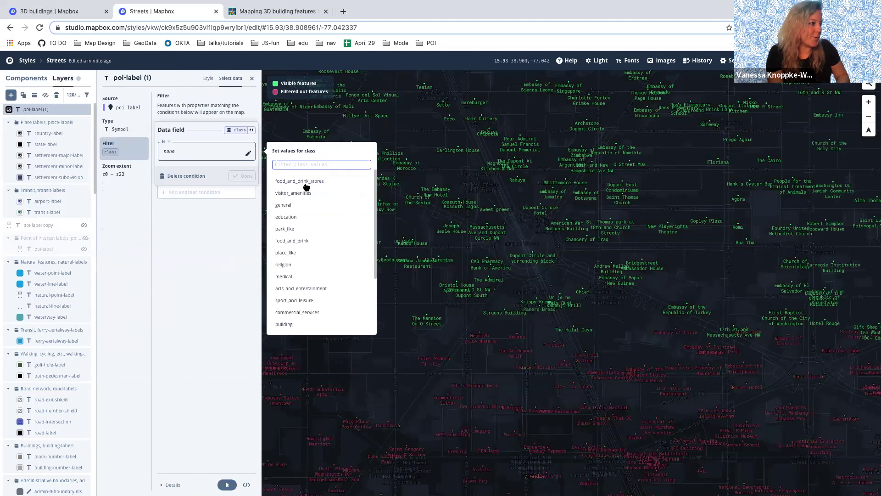
click(315, 241)
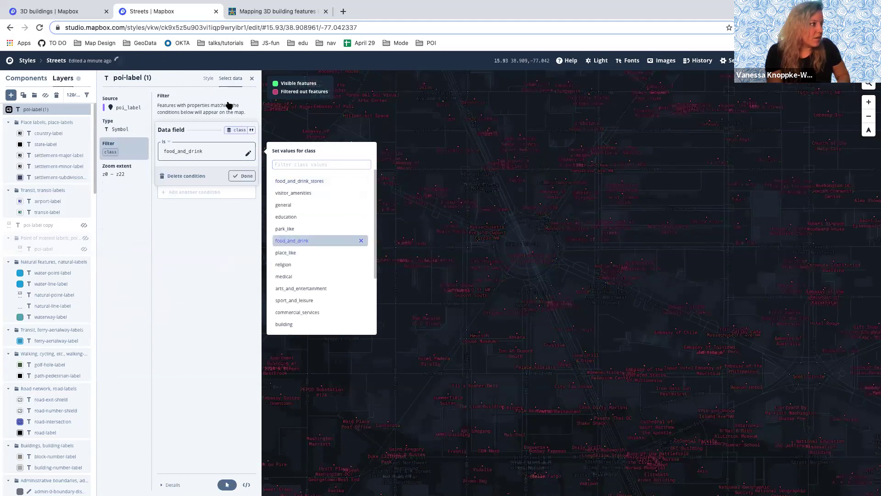
click(208, 82)
click(208, 82)
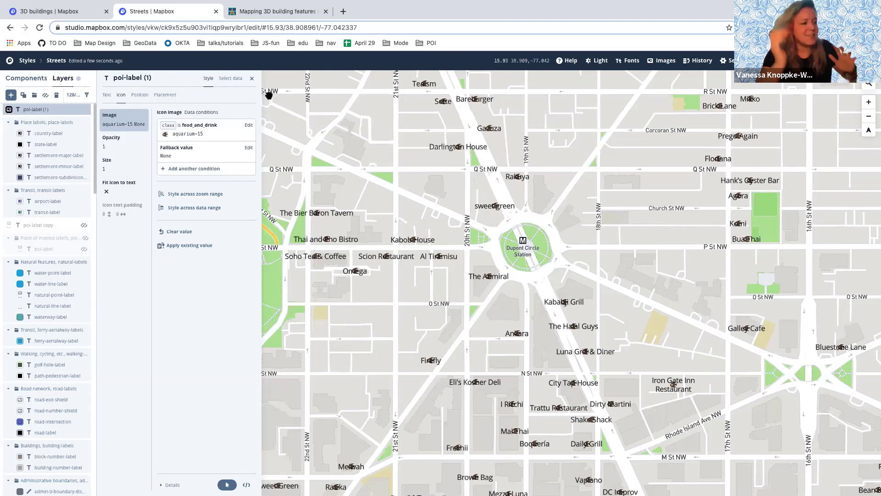
Set the poi-label (1) text color to gray 616161 and its font to Open Sans Bold.
click(107, 94)
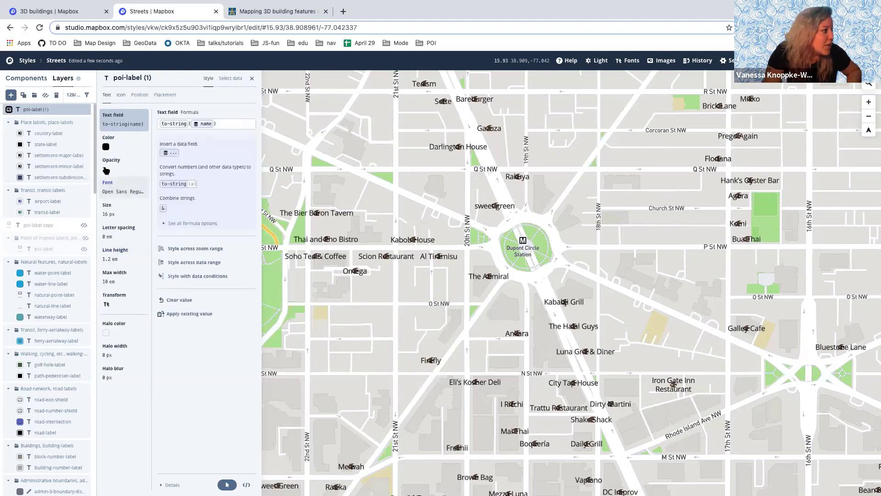
click(106, 146)
drag(161, 143, 157, 150)
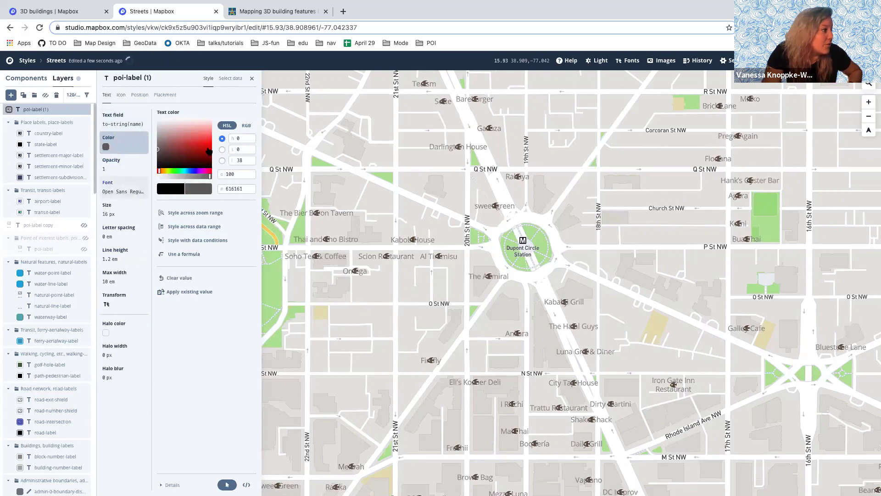
click(125, 188)
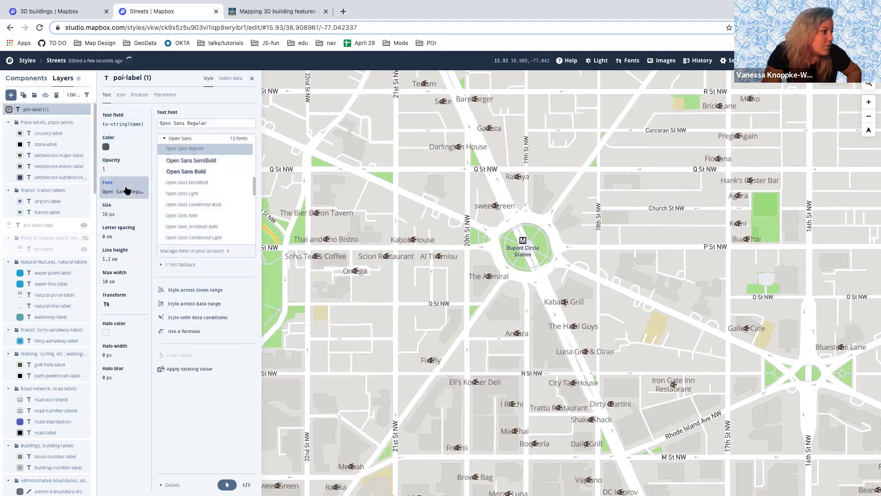
click(204, 172)
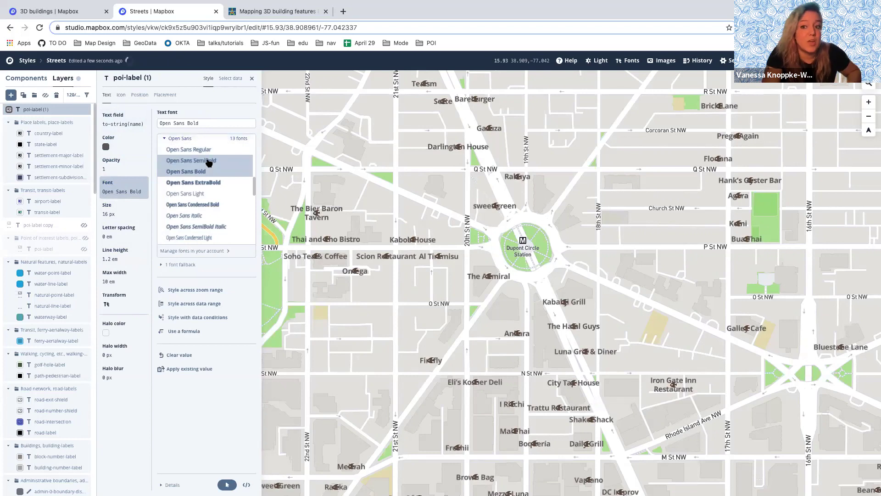
Try several text anchor positions for the poi-label (1) labels, ending with the bottom left anchor.
click(120, 95)
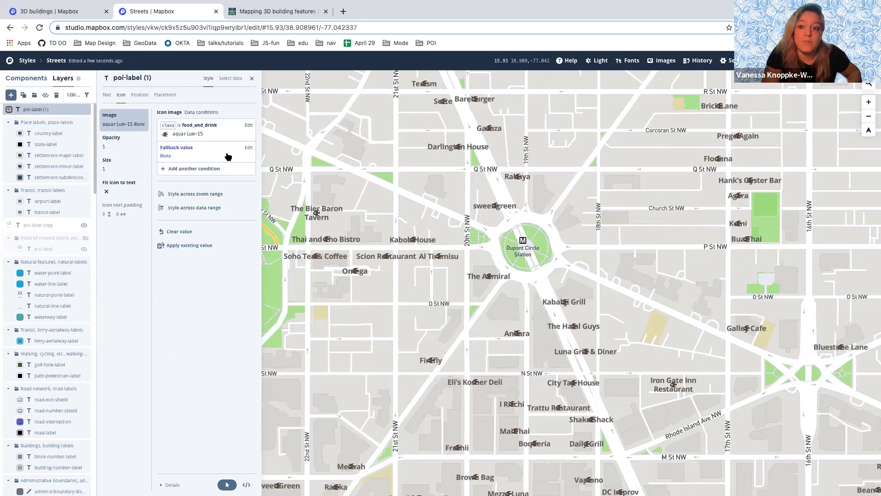
click(137, 95)
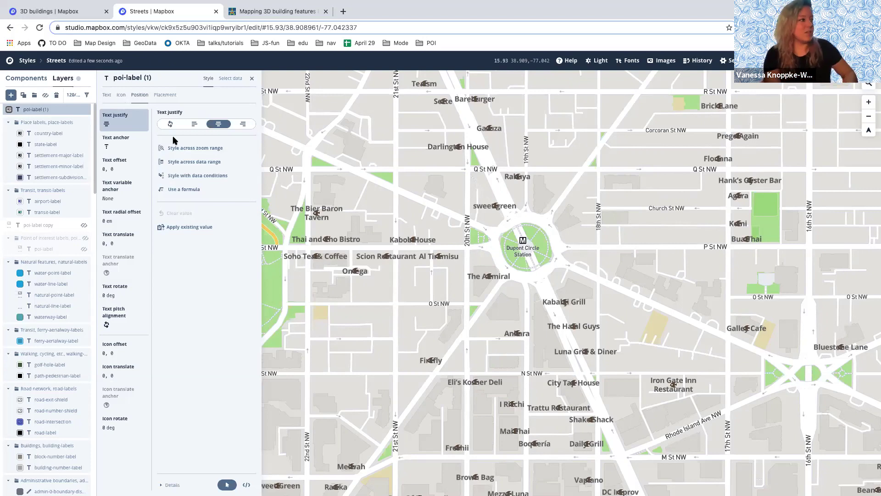
click(108, 145)
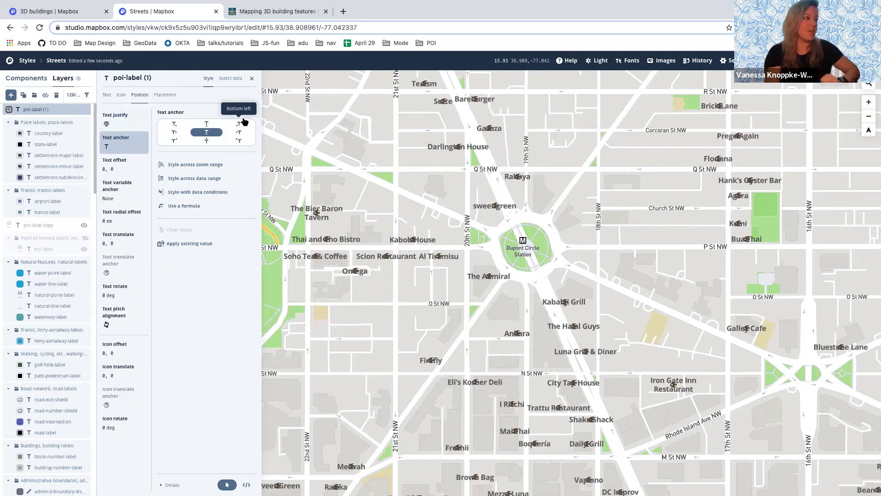
click(174, 128)
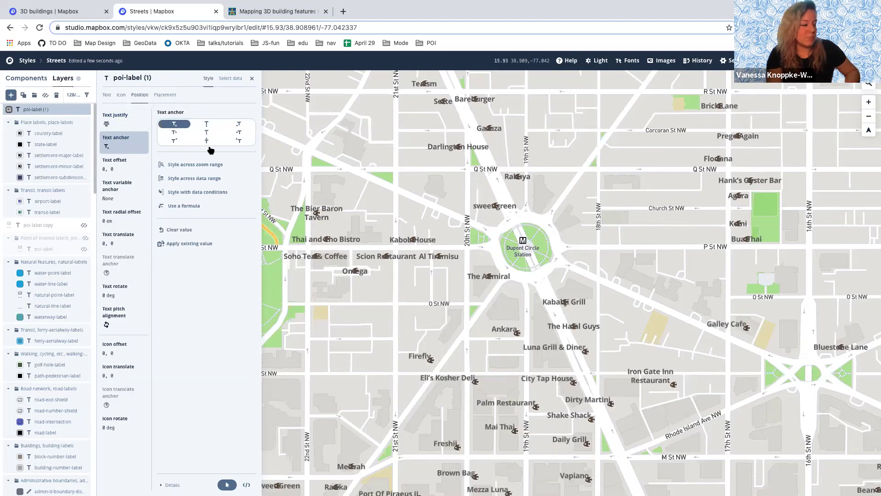
click(238, 142)
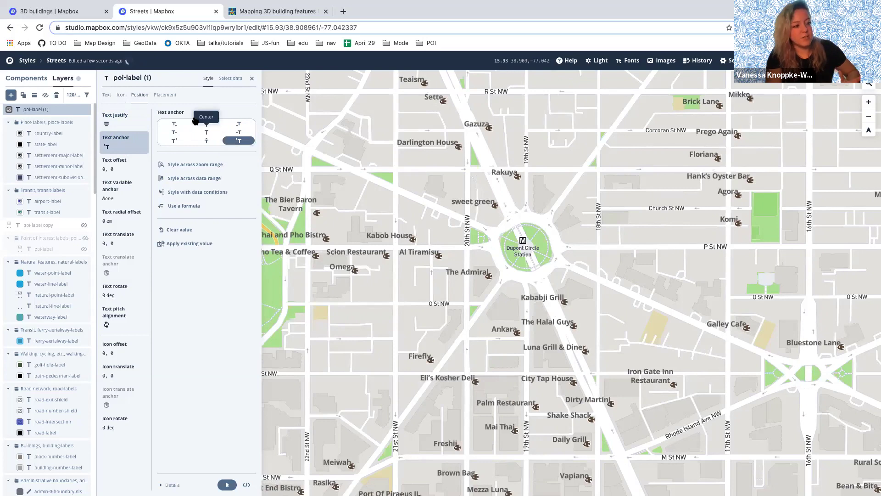
click(215, 133)
click(238, 124)
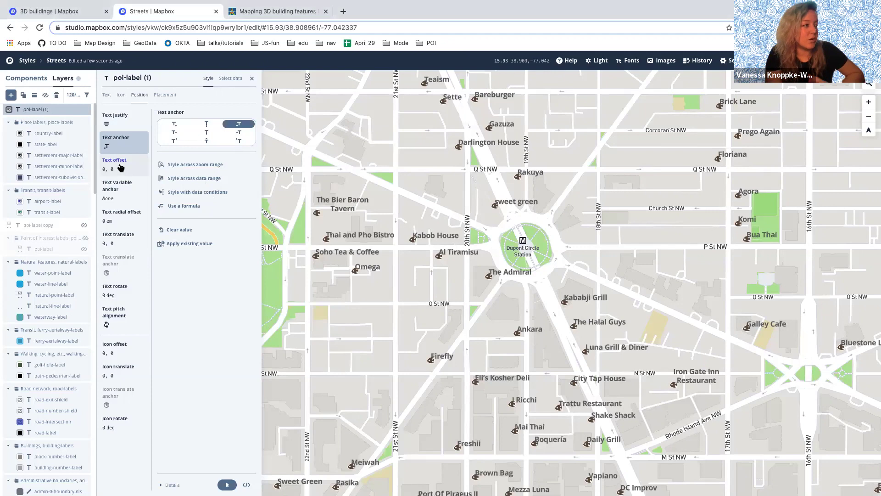
Try horizontal text offsets of 1 em and -1 em, and reset the x offset to 0.
click(114, 168)
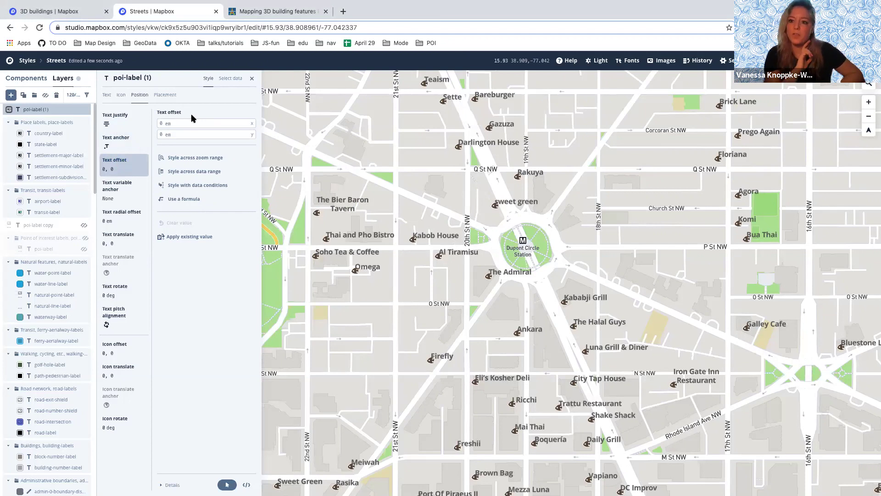
click(162, 123)
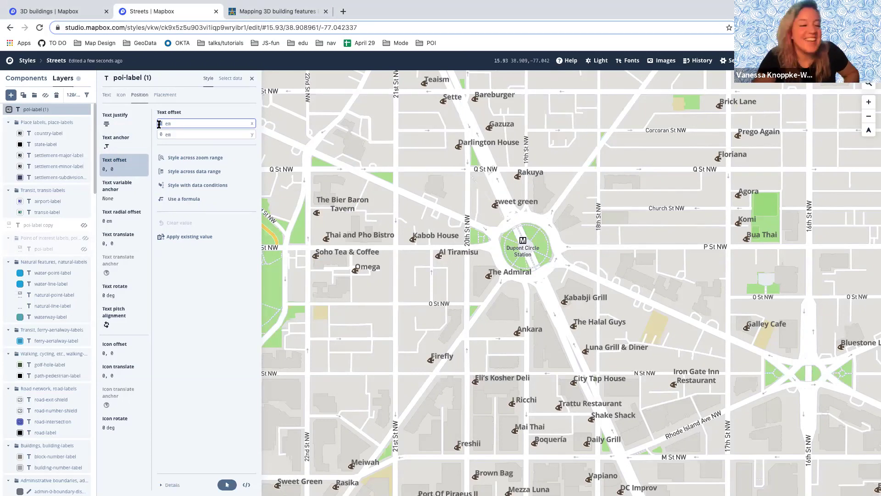
text(1)
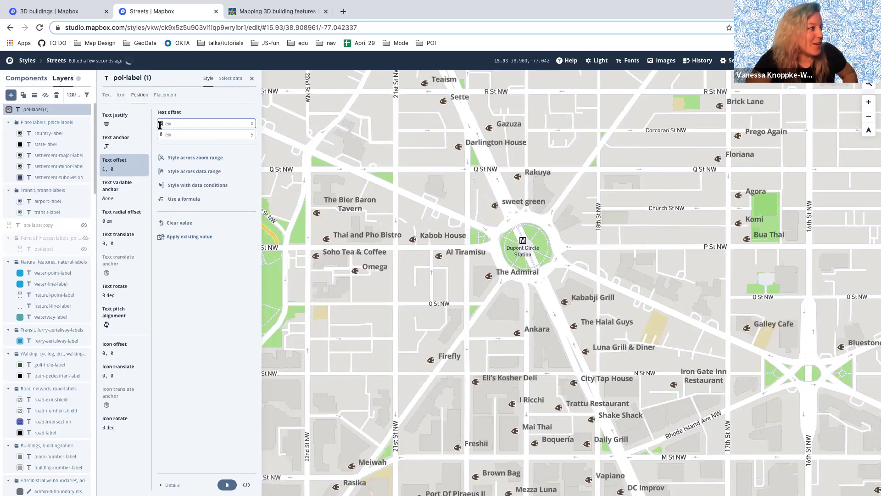
click(160, 124)
text(-)
drag(156, 124, 164, 124)
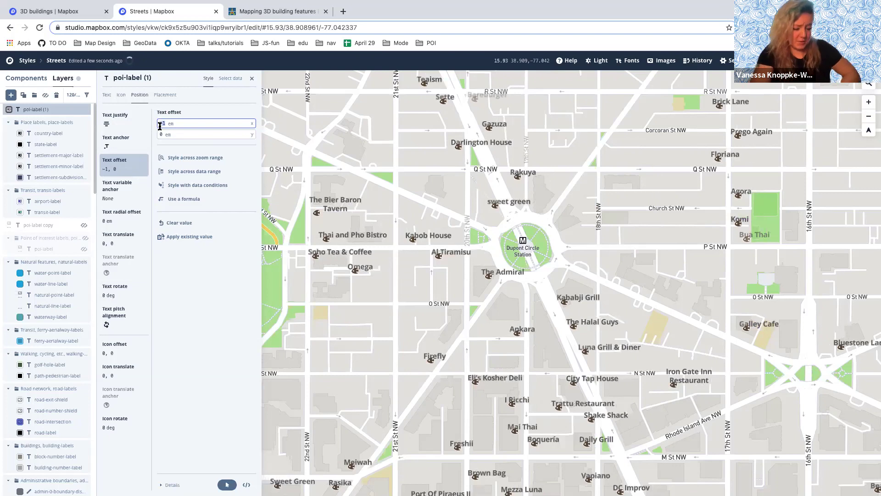
key(BackSpace)
Set the vertical text offset to -1 em and change the text anchor to bottom.
click(158, 134)
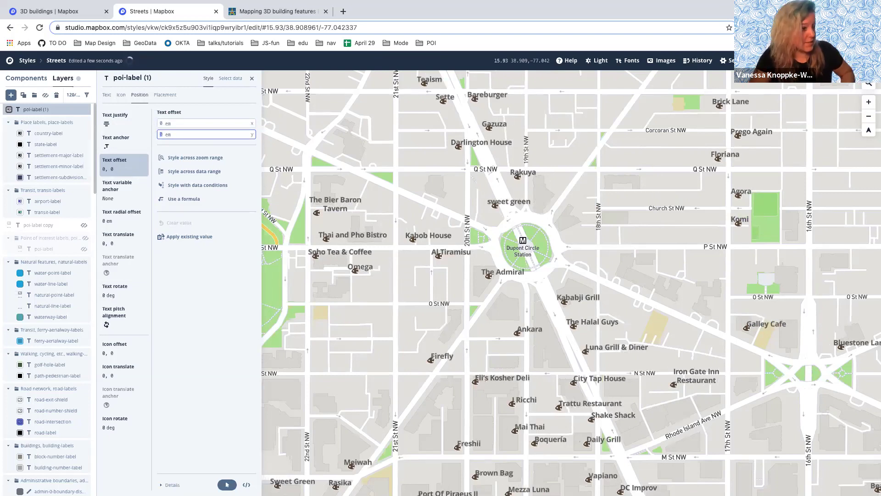
text(-1)
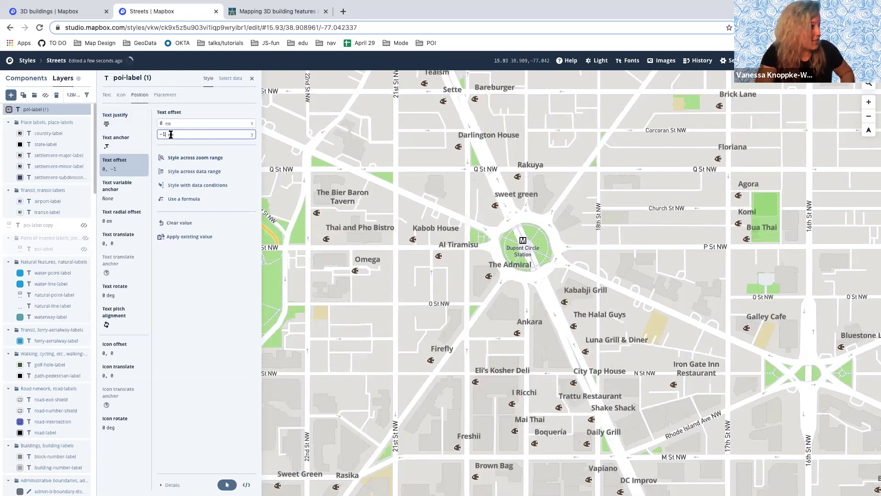
click(126, 148)
click(206, 124)
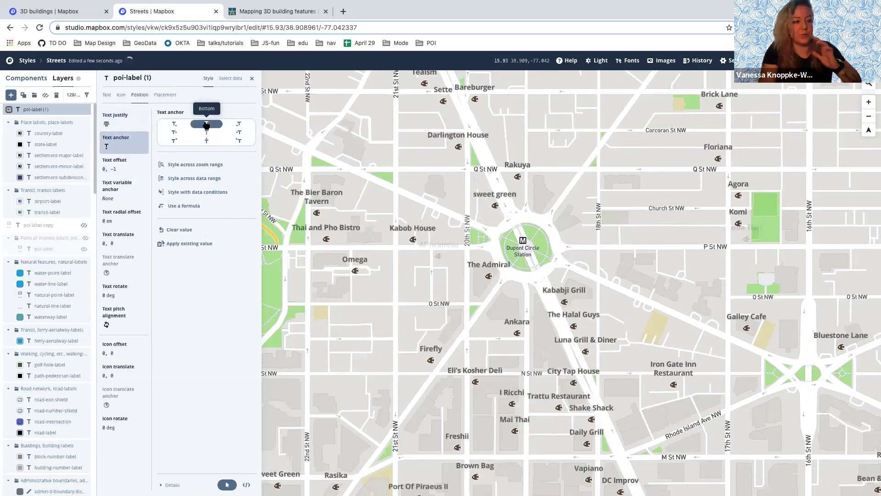
Try a vertical text offset of -0.65 em, set it to -0.5 em, and open the symbol placement settings.
click(112, 167)
click(164, 135)
key(BackSpace)
text(0.65)
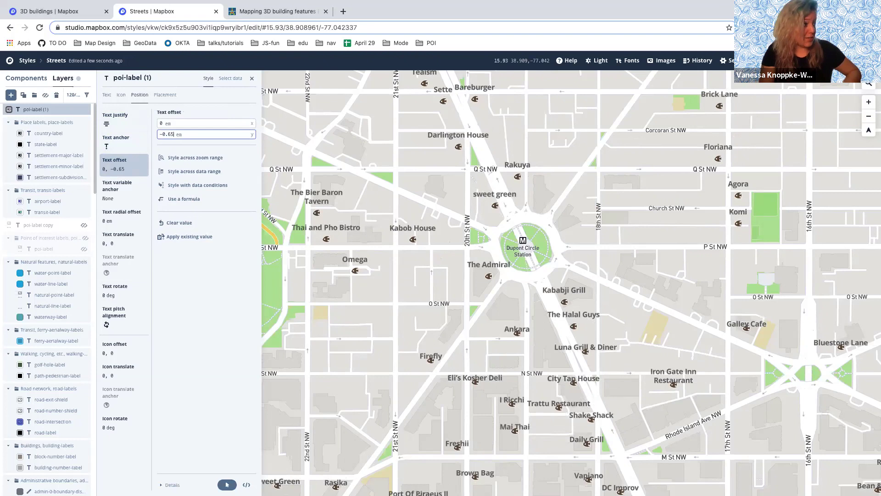
key(BackSpace)
key(BackSpace)
text(5)
click(166, 95)
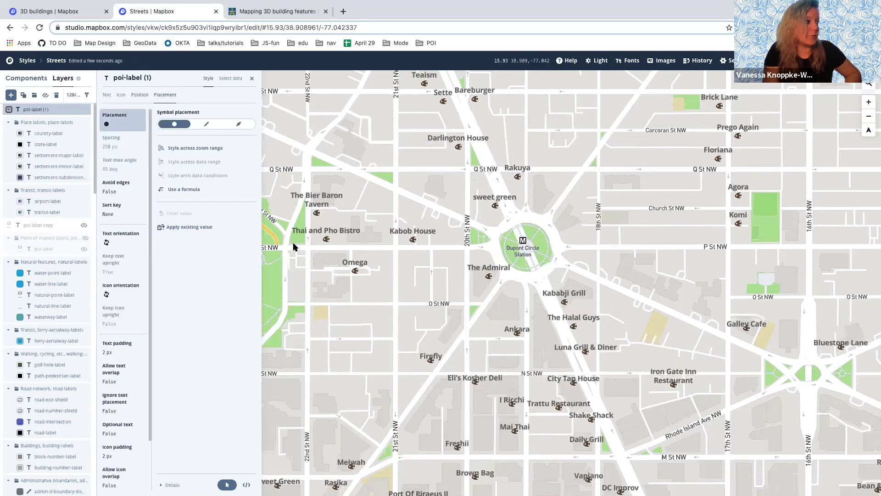